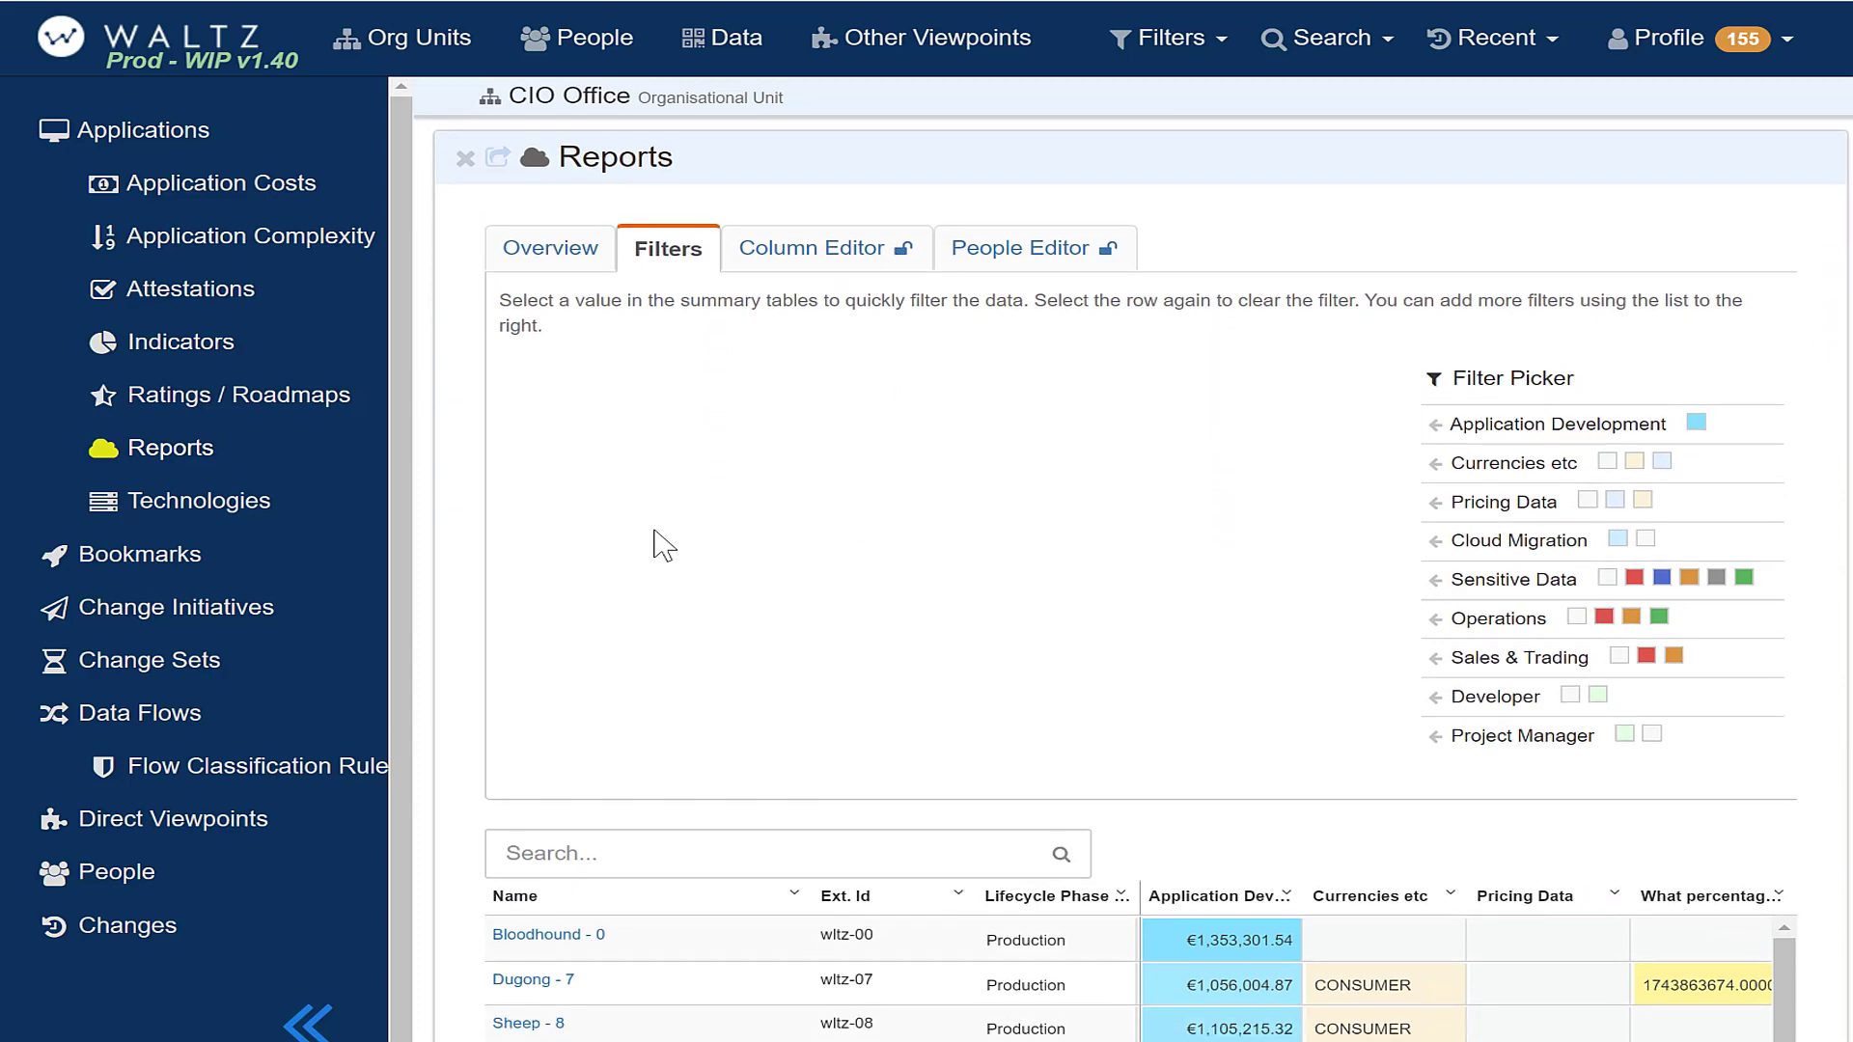
# Open the Test report grid from the overview of available grids.
pyautogui.click(564, 248)
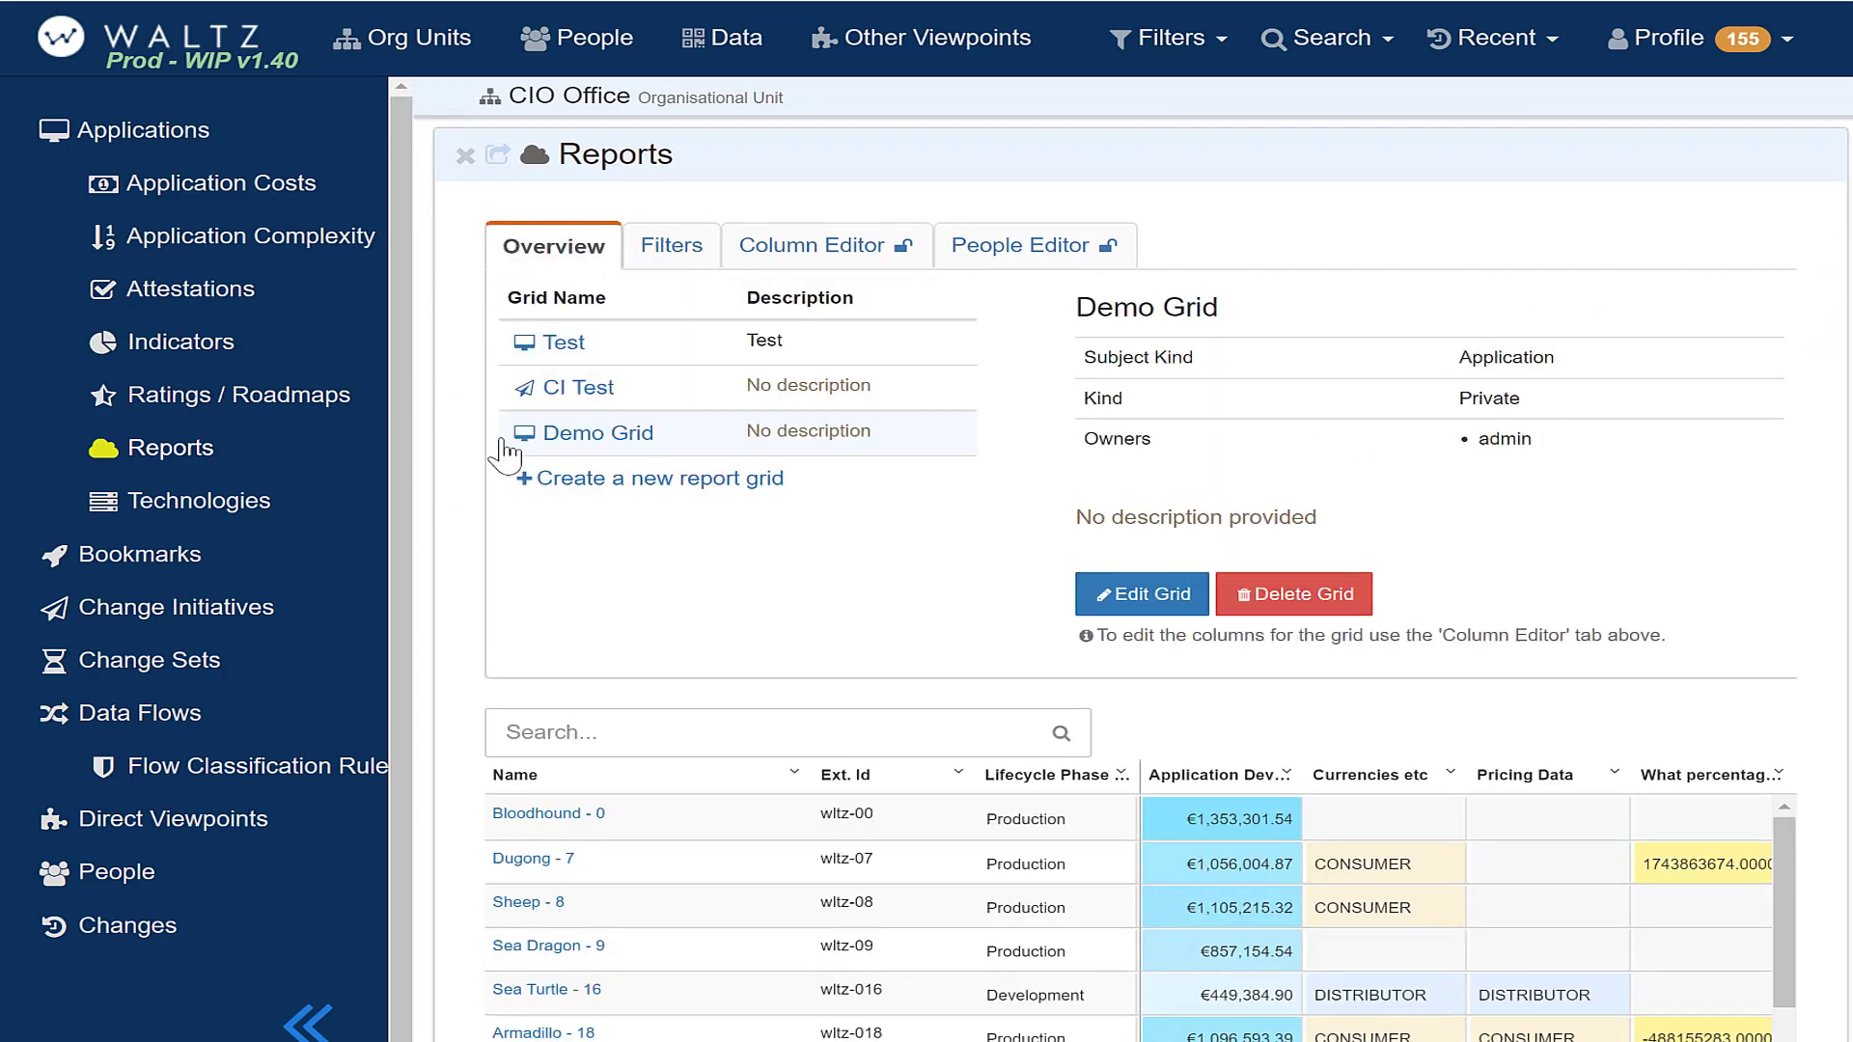
pyautogui.scroll(-1, 547, 335)
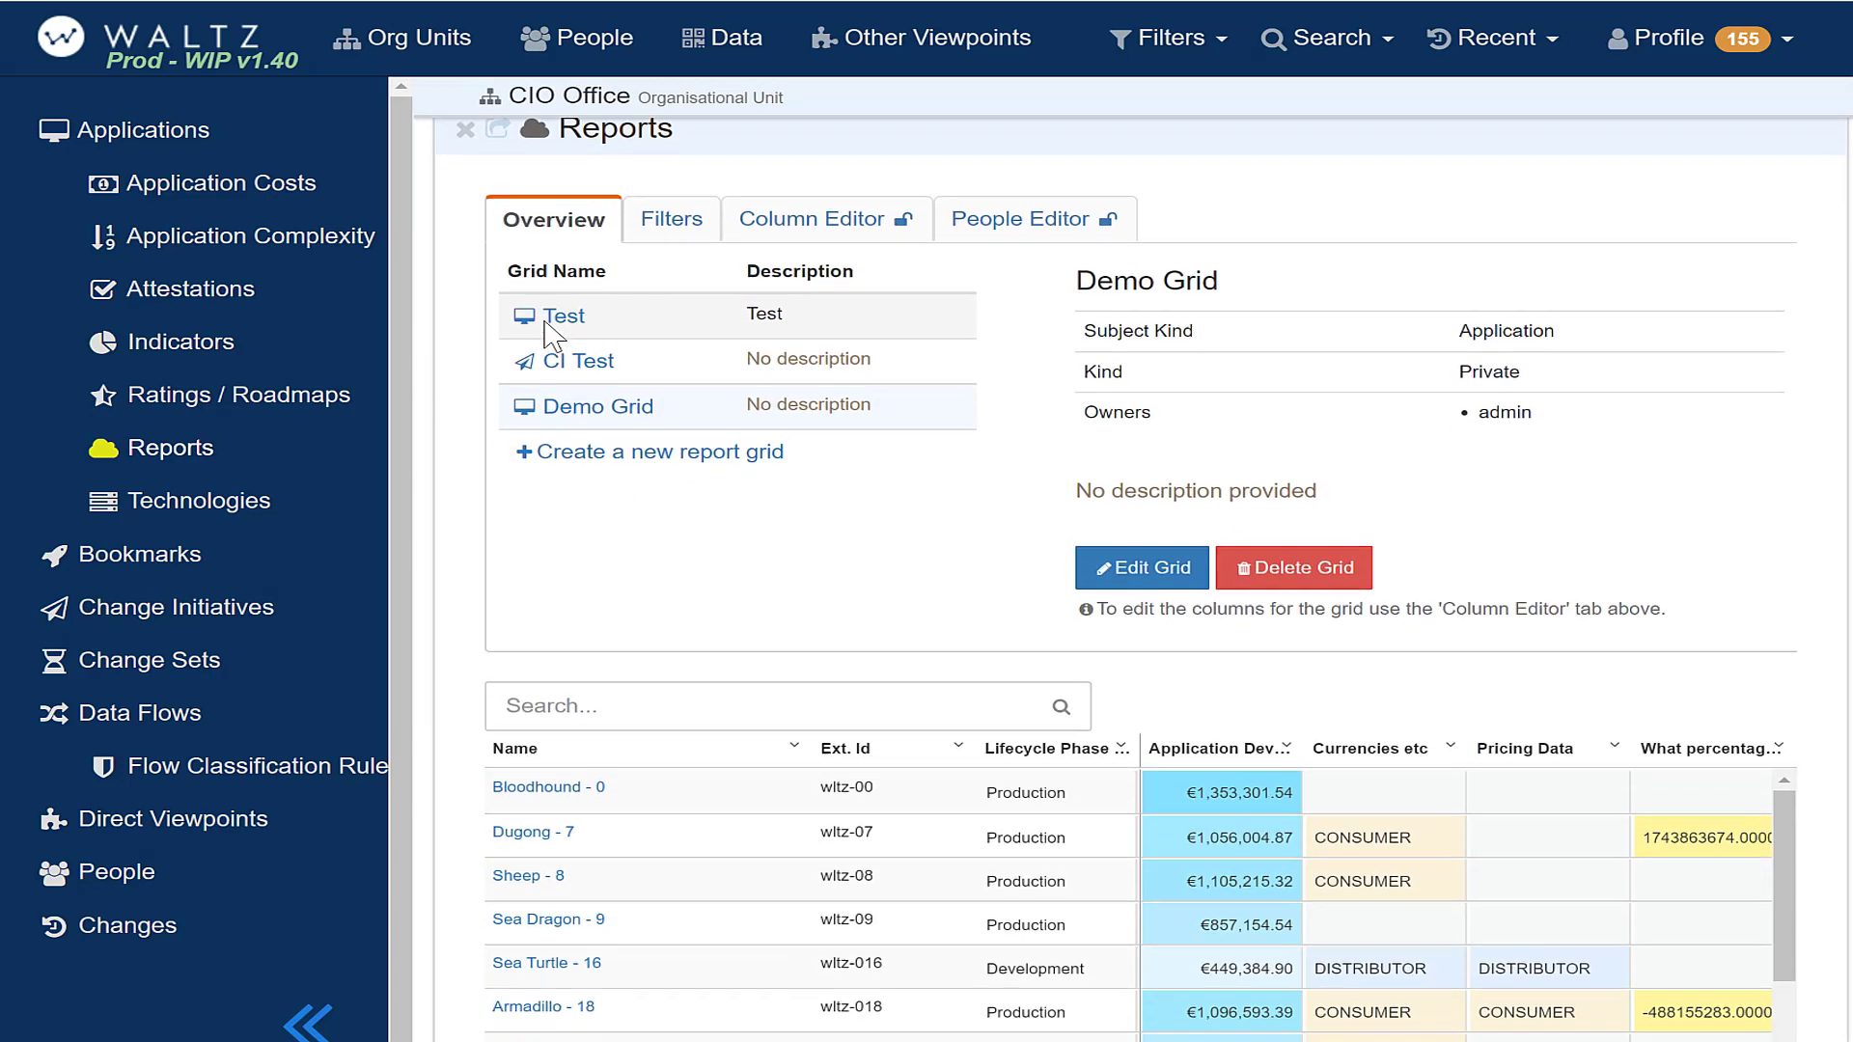
pyautogui.click(577, 307)
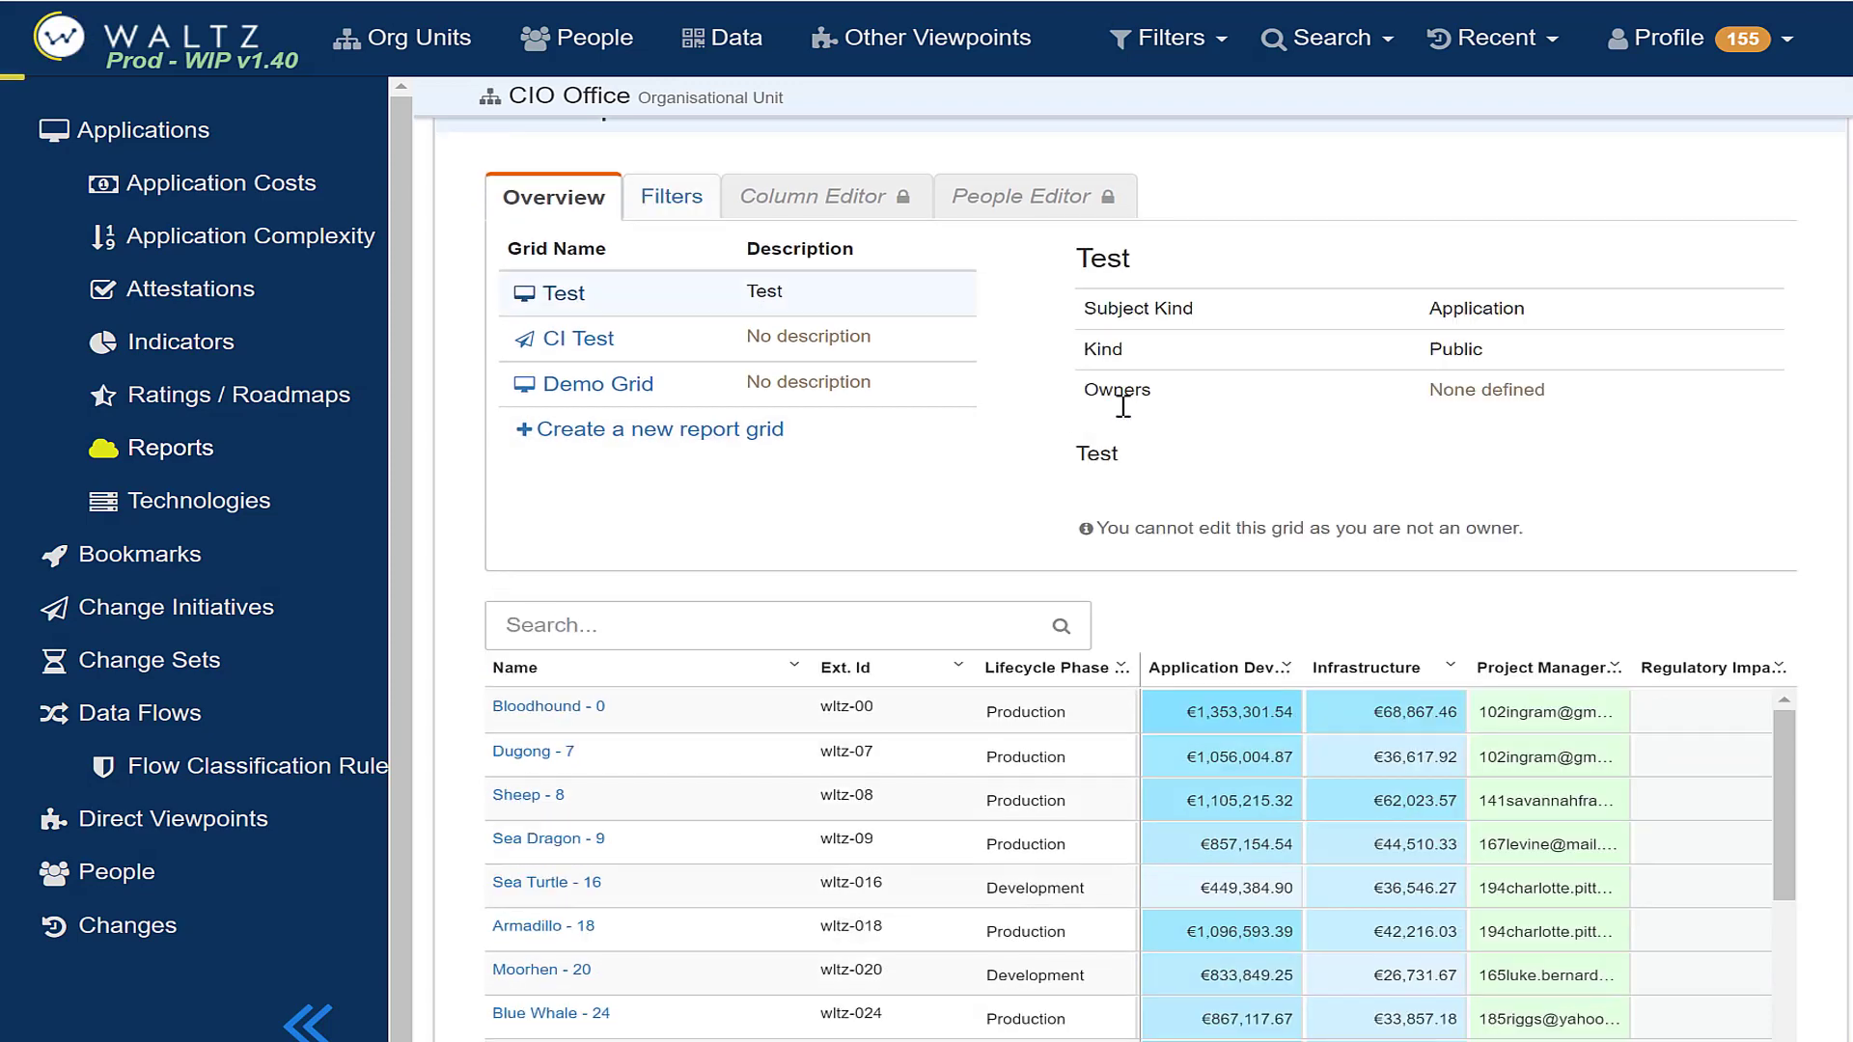
# Examine the Test grid's application rows and its columns across to Sensitive Data and Support Manager.
pyautogui.scroll(-2, 1216, 384)
pyautogui.scroll(-2, 1219, 383)
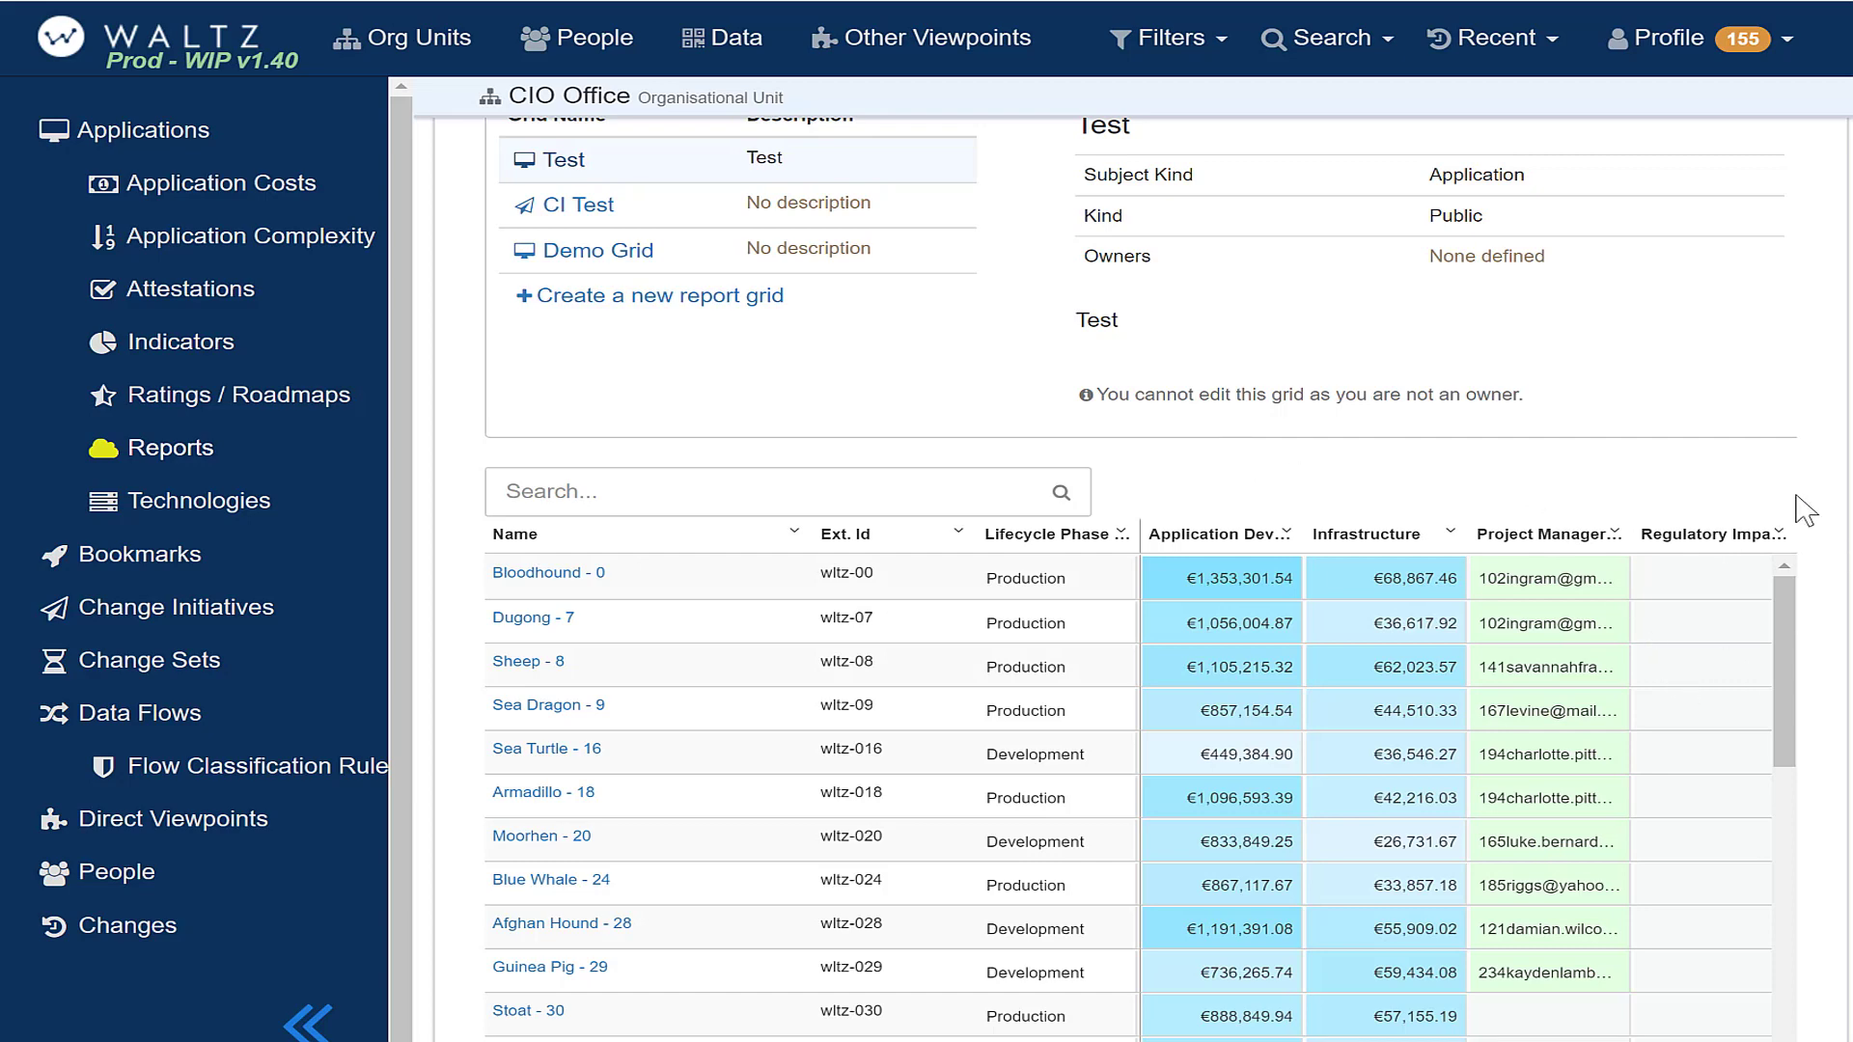
pyautogui.scroll(-1, 1803, 511)
pyautogui.moveTo(1353, 988); pyautogui.dragTo(1386, 998)
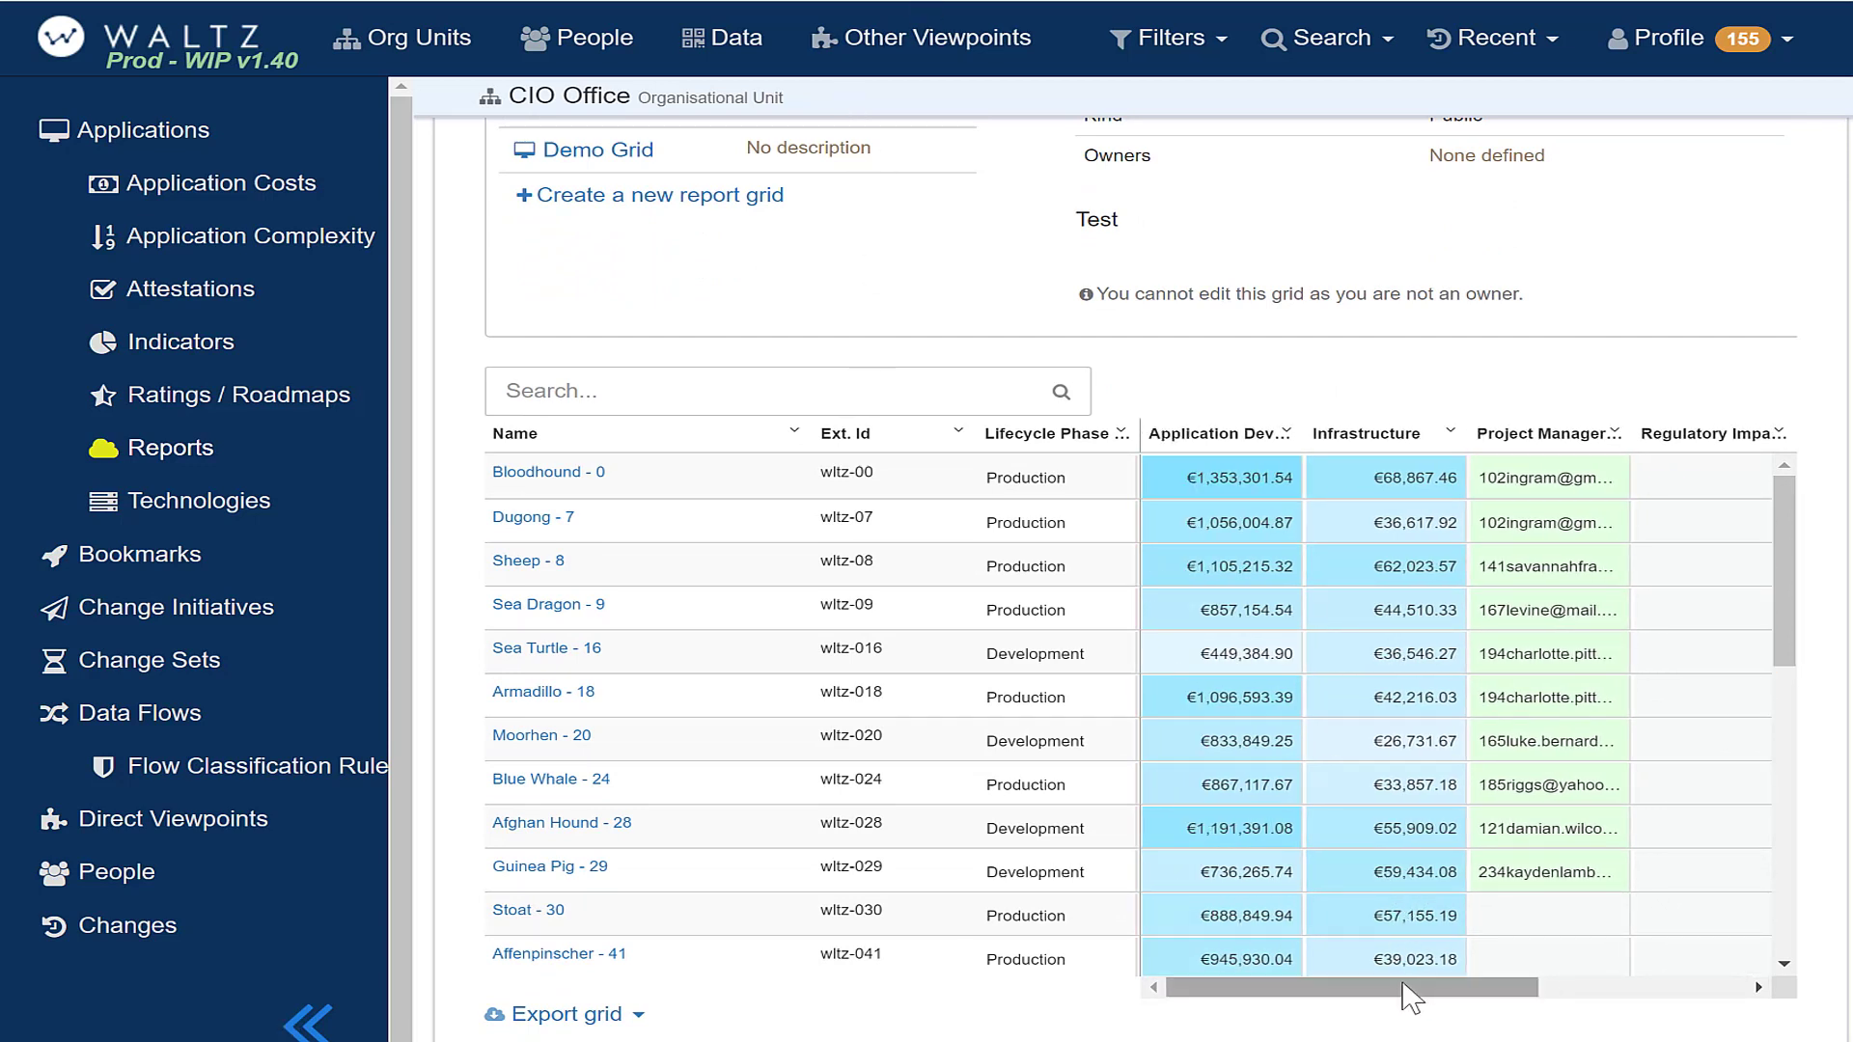
pyautogui.moveTo(1411, 999); pyautogui.dragTo(1661, 979)
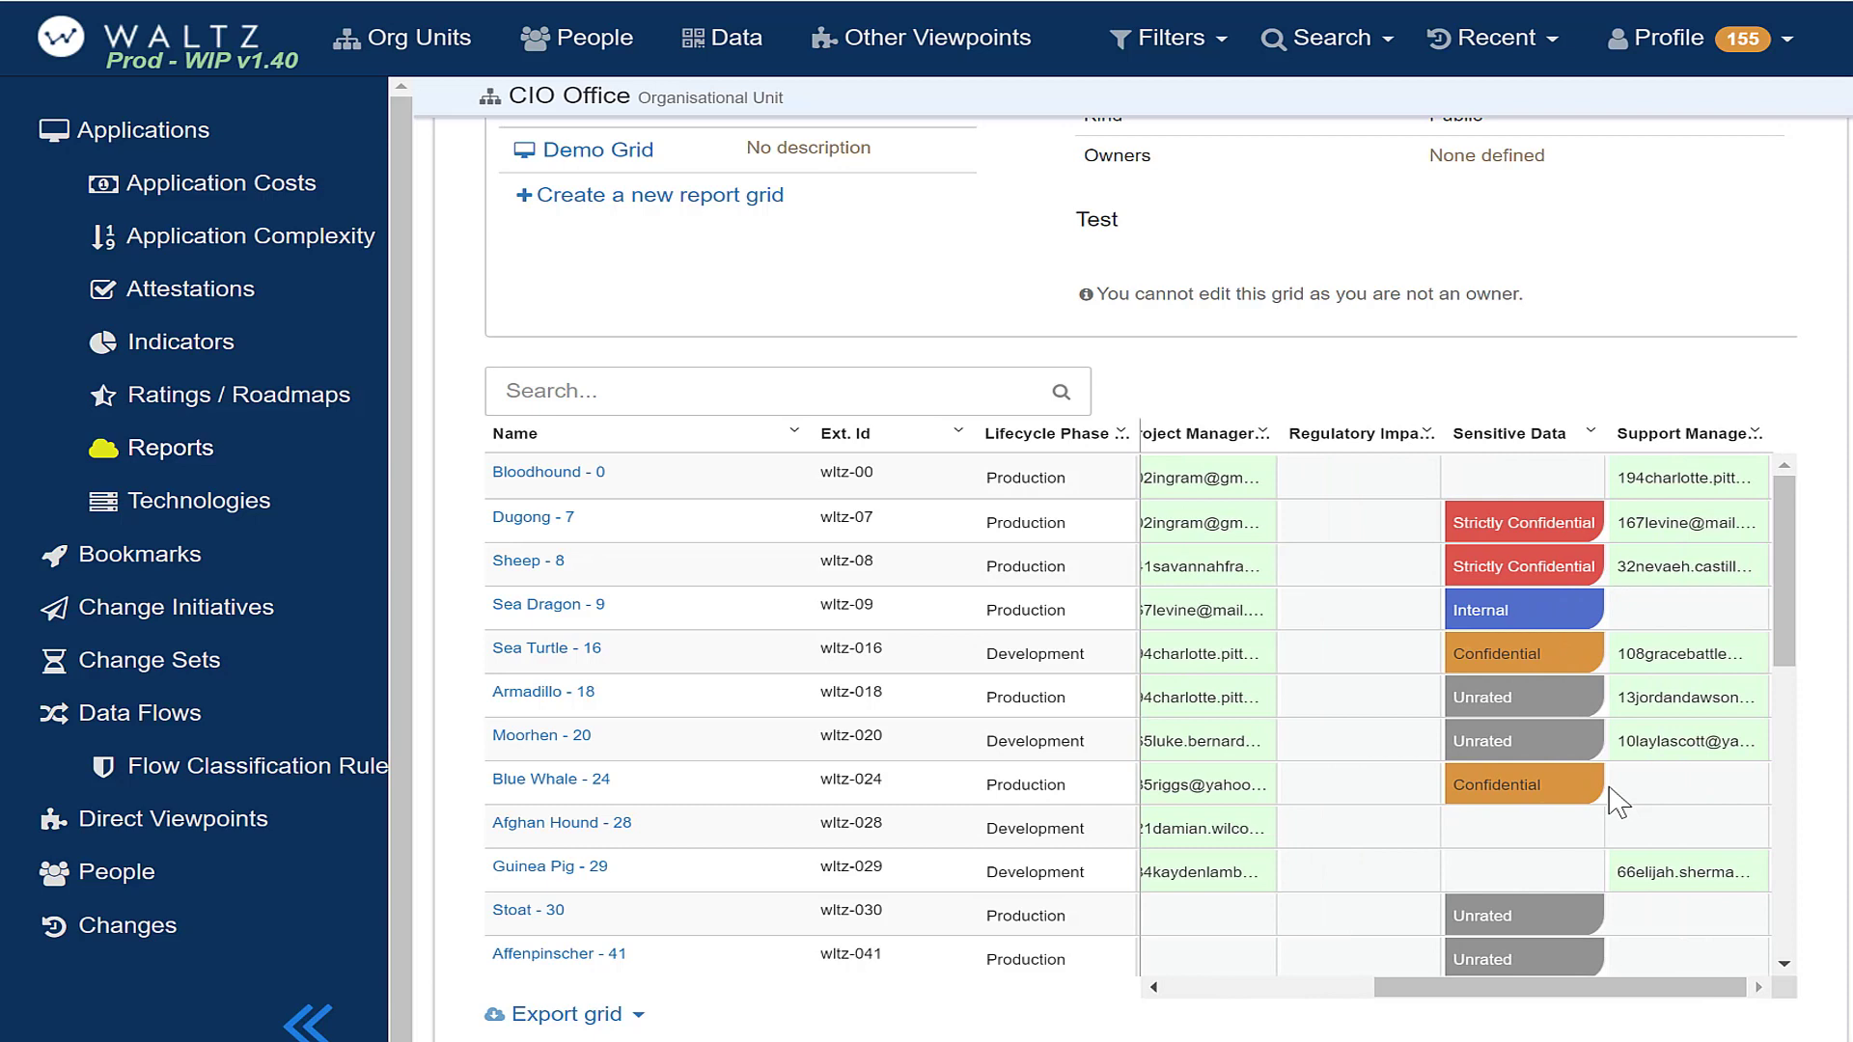
pyautogui.moveTo(1567, 805)
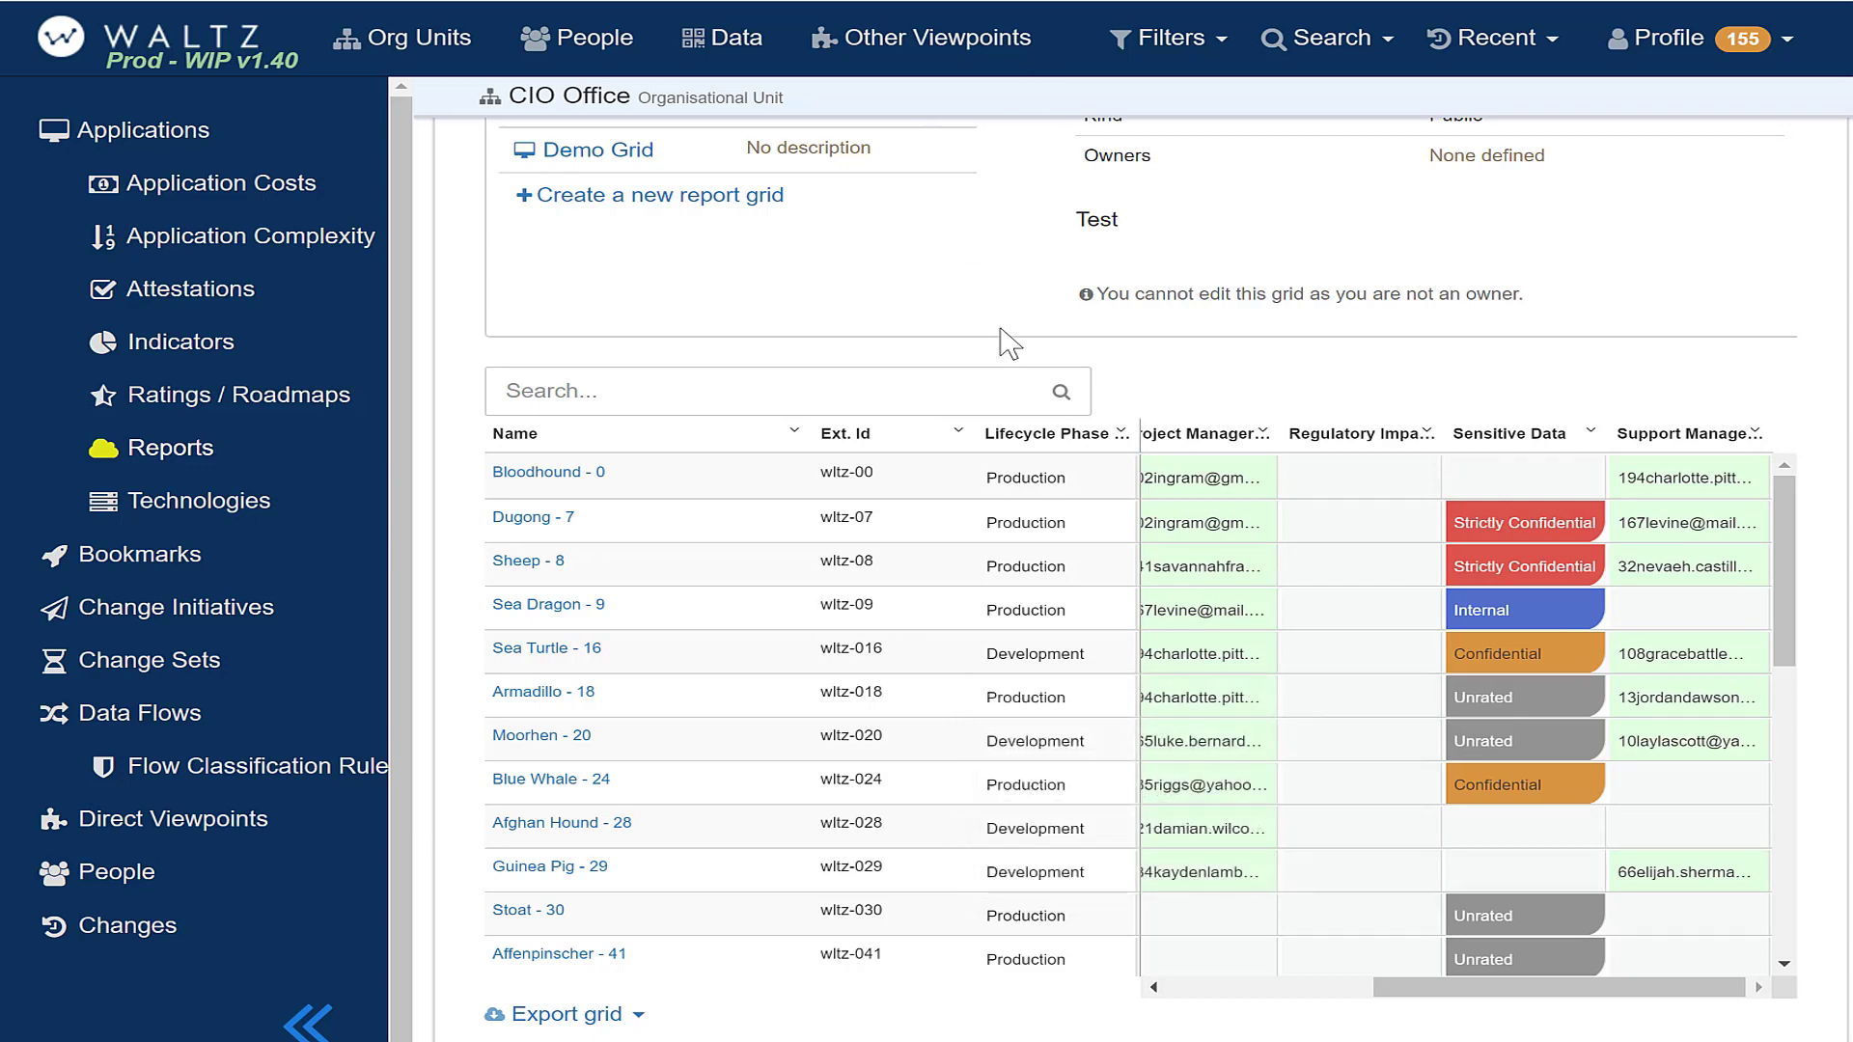
pyautogui.moveTo(1418, 989); pyautogui.dragTo(1138, 1004)
pyautogui.scroll(-2, 657, 744)
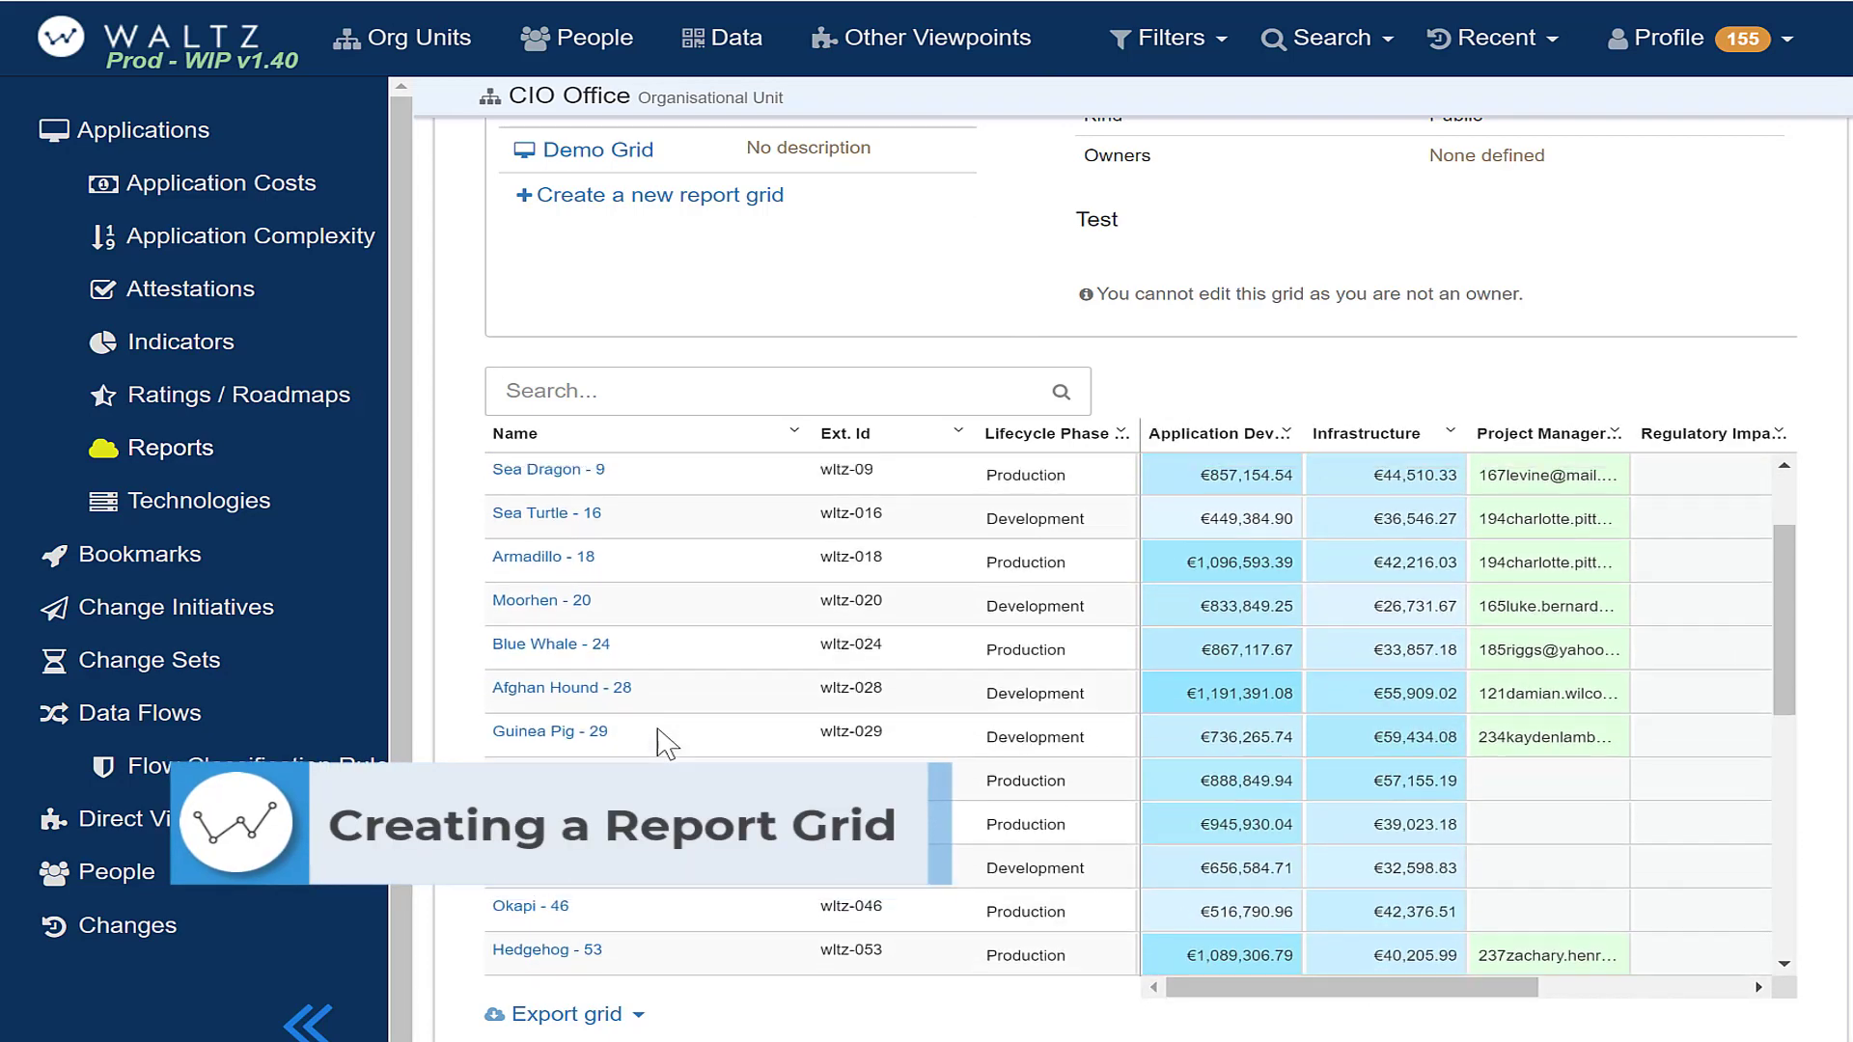
# Create a private Application report grid titled "Demo Report Grid" with the description "For the demo".
pyautogui.scroll(1, 657, 744)
pyautogui.scroll(1, 735, 316)
pyautogui.scroll(3, 739, 315)
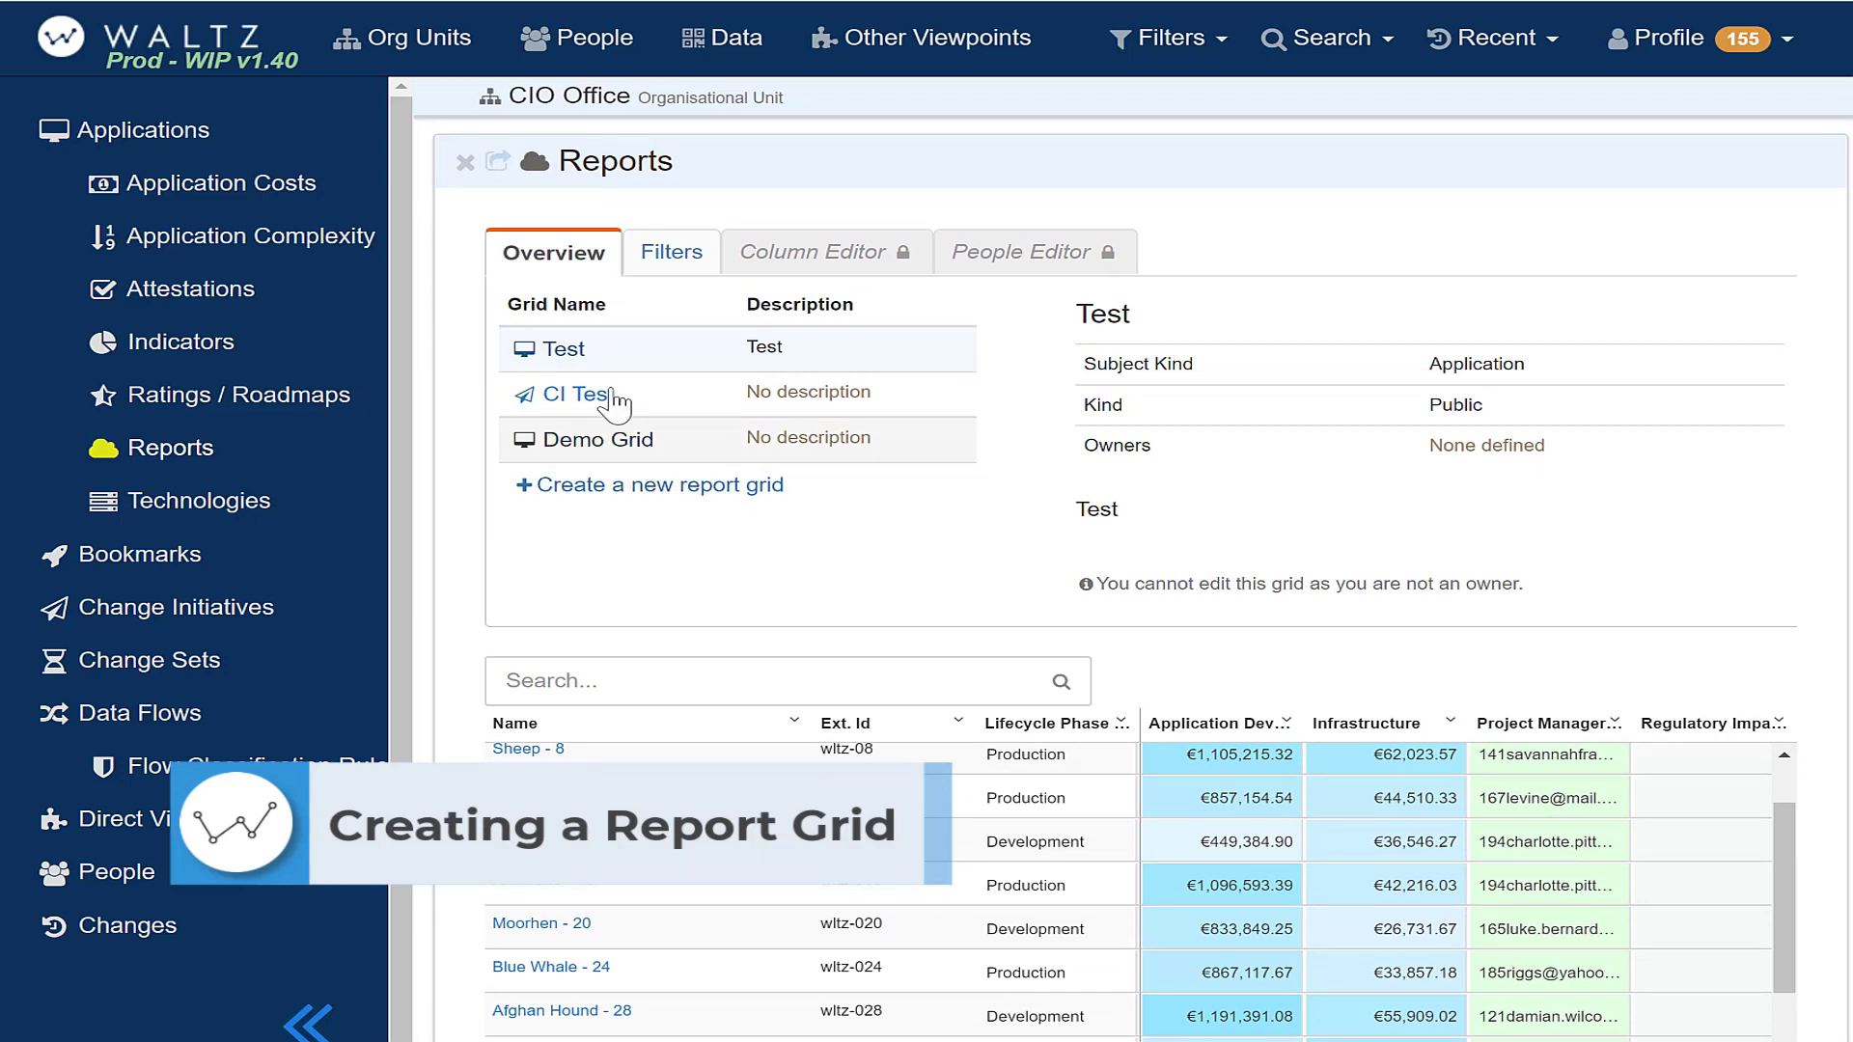
pyautogui.click(590, 497)
pyautogui.click(1117, 399)
pyautogui.write('Demo Report')
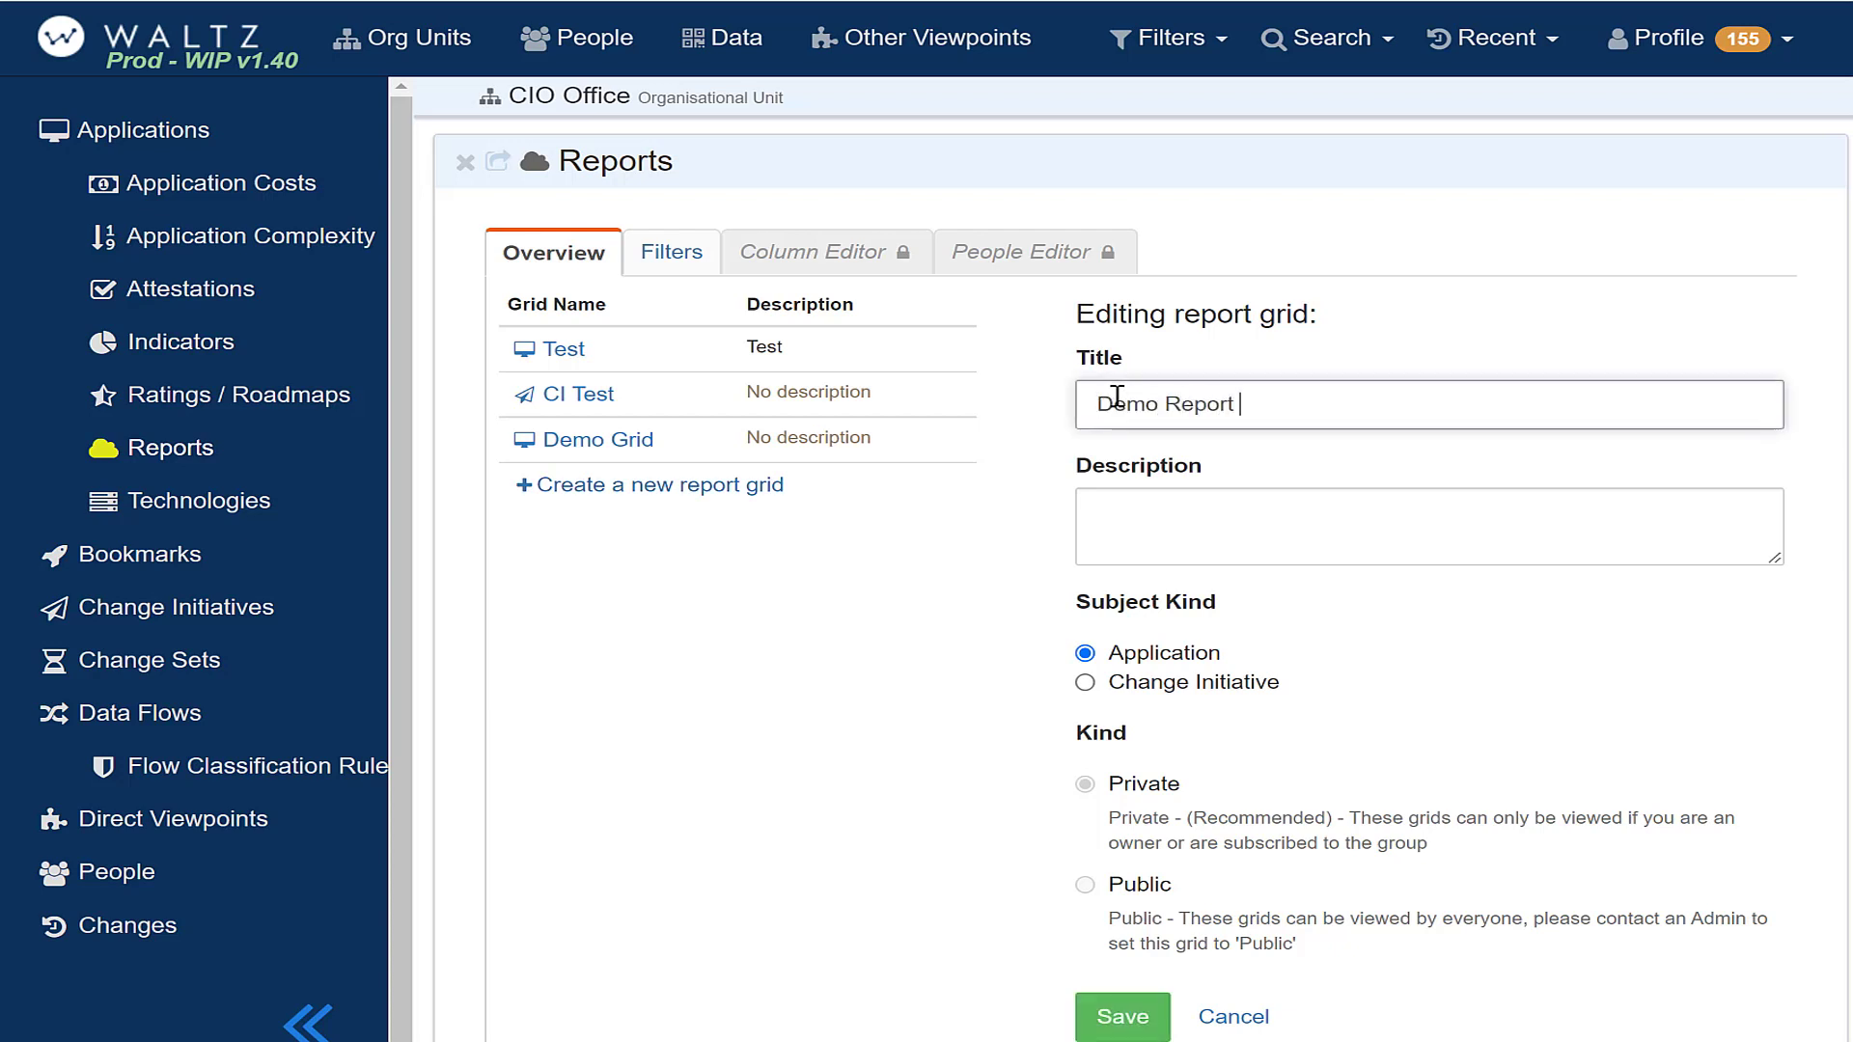
pyautogui.write(' Grid')
pyautogui.click(1226, 534)
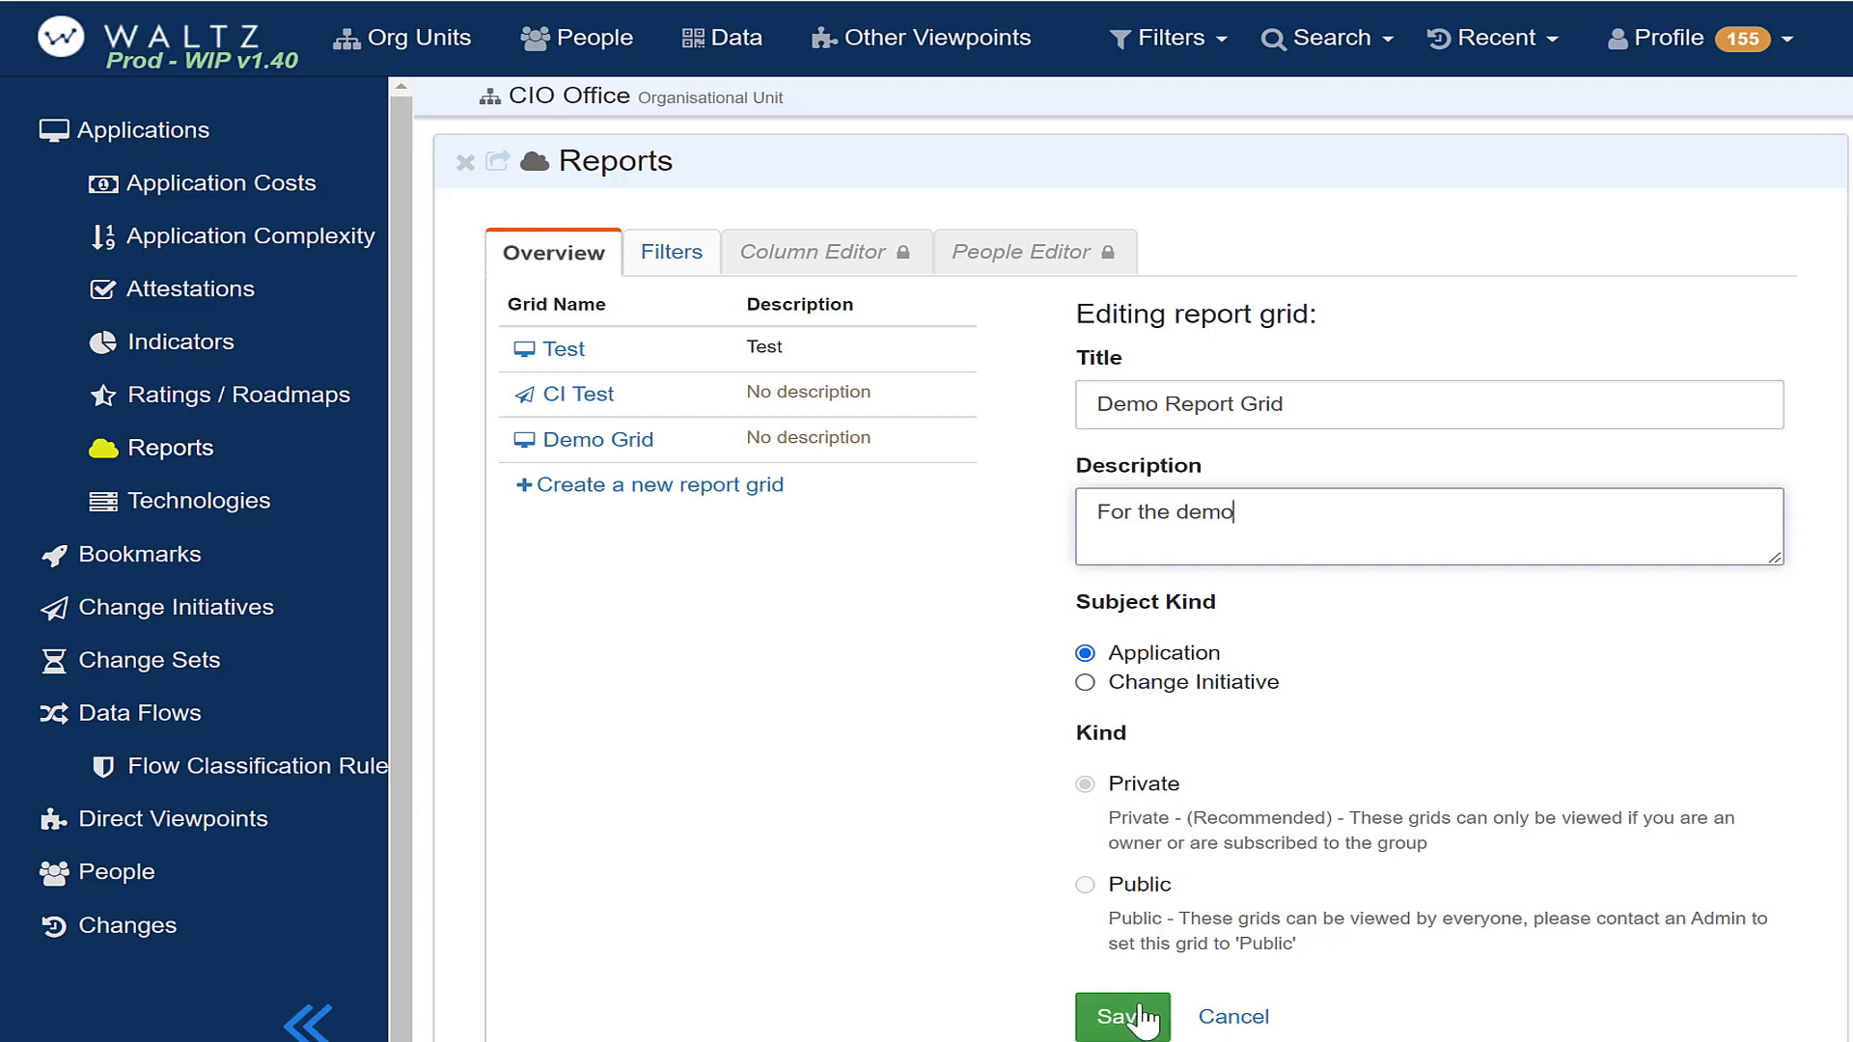
pyautogui.click(1138, 1017)
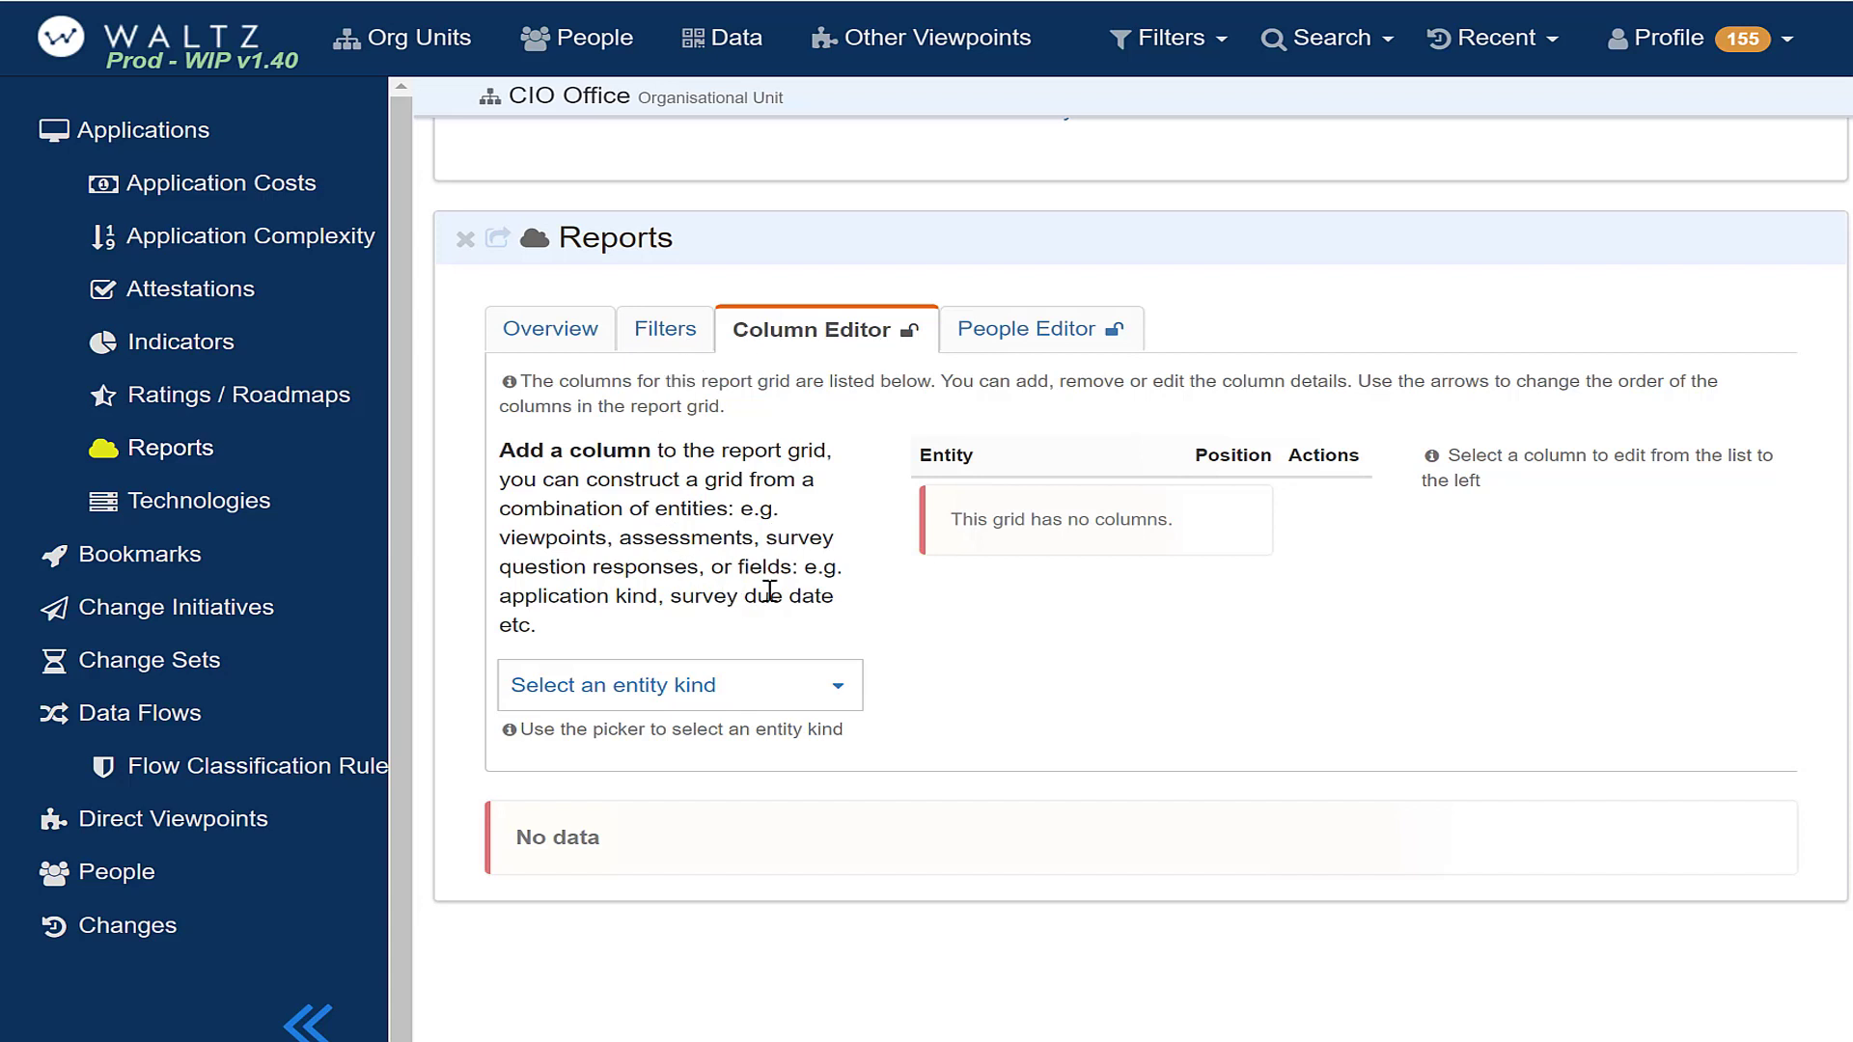
# Add the application fields Asset Kind and Actual Retirement Date as columns and save the report.
pyautogui.click(785, 701)
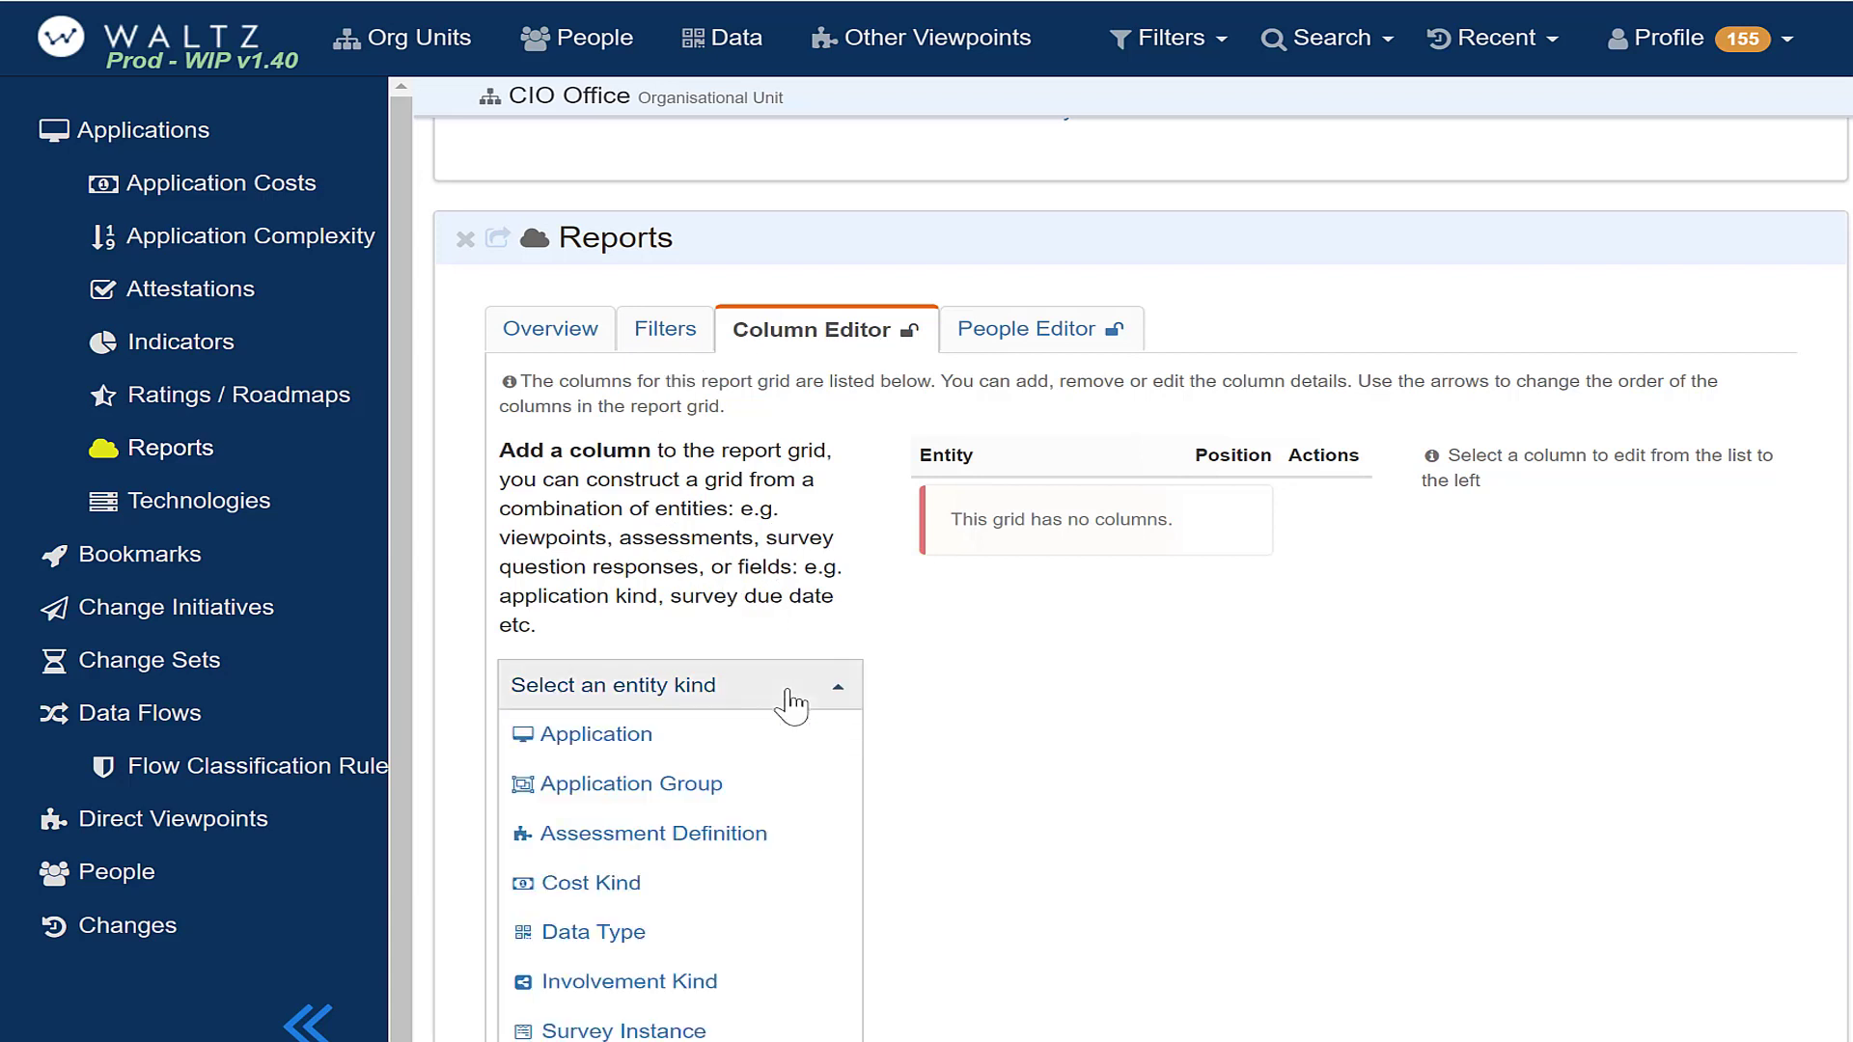
pyautogui.scroll(-3, 1004, 417)
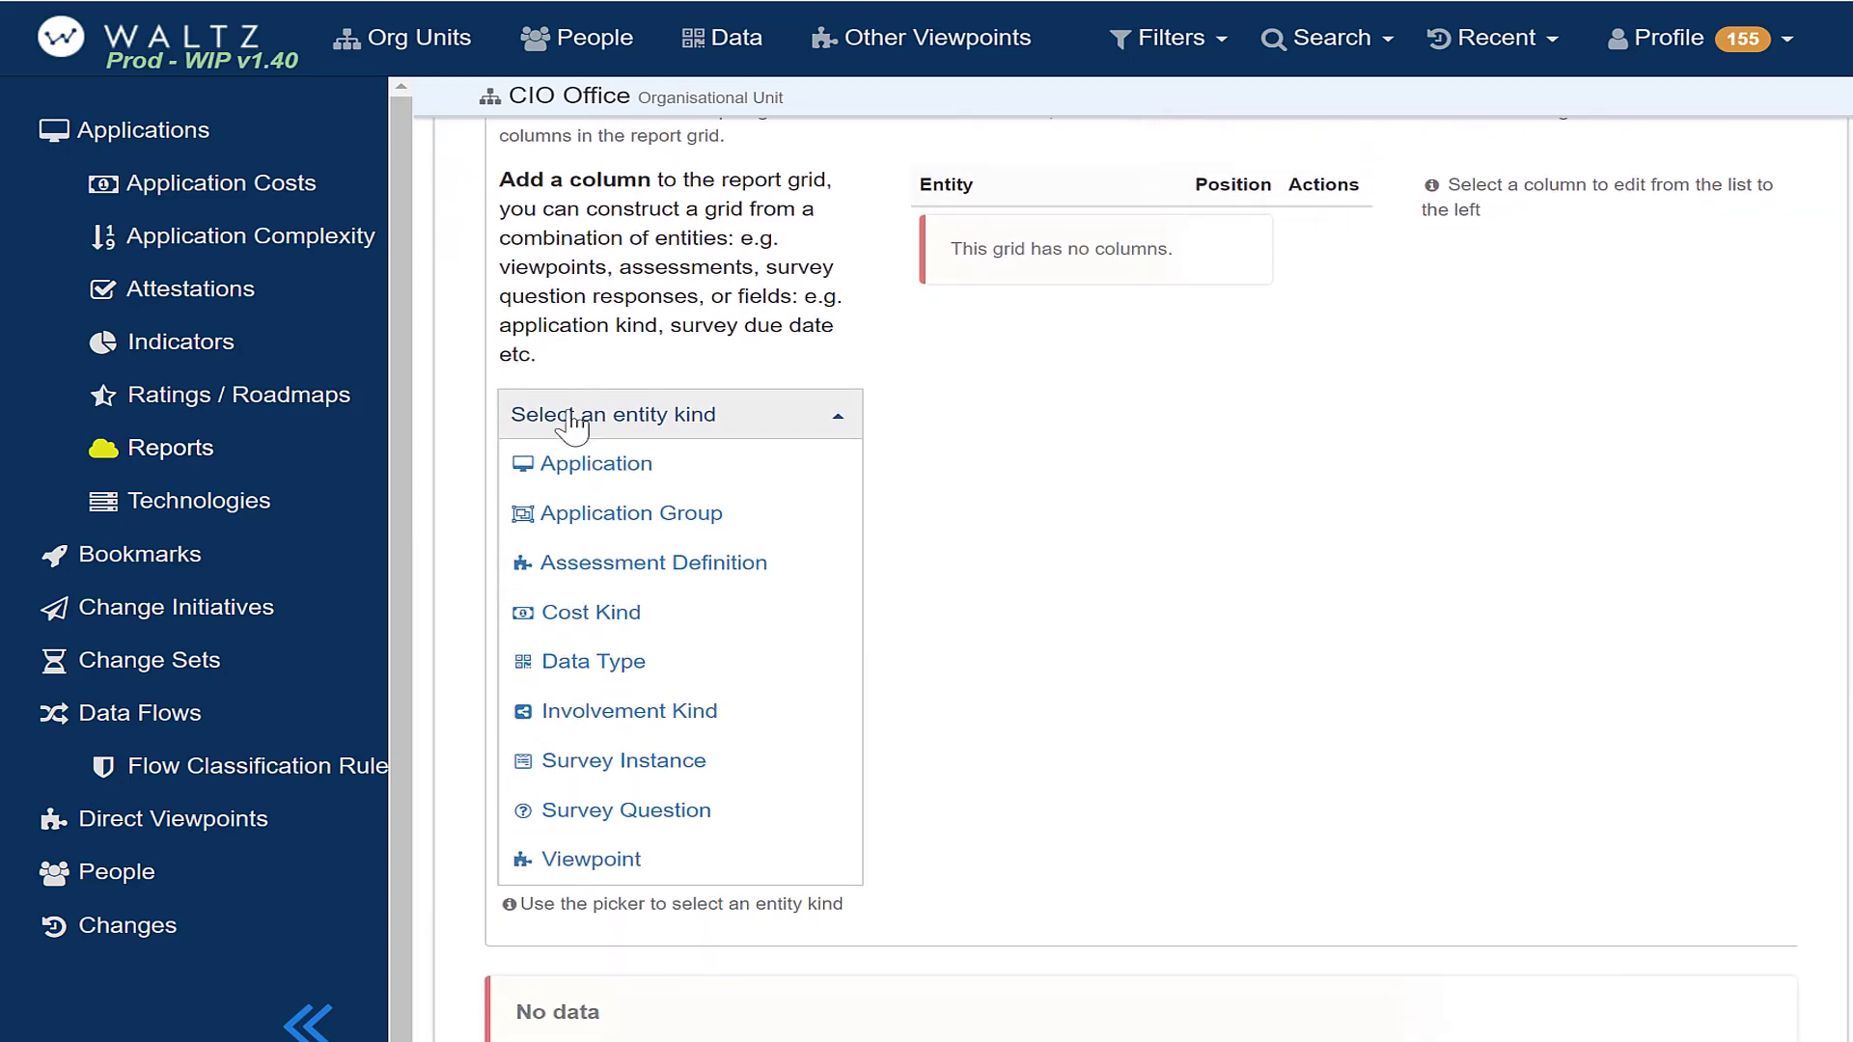
pyautogui.click(603, 467)
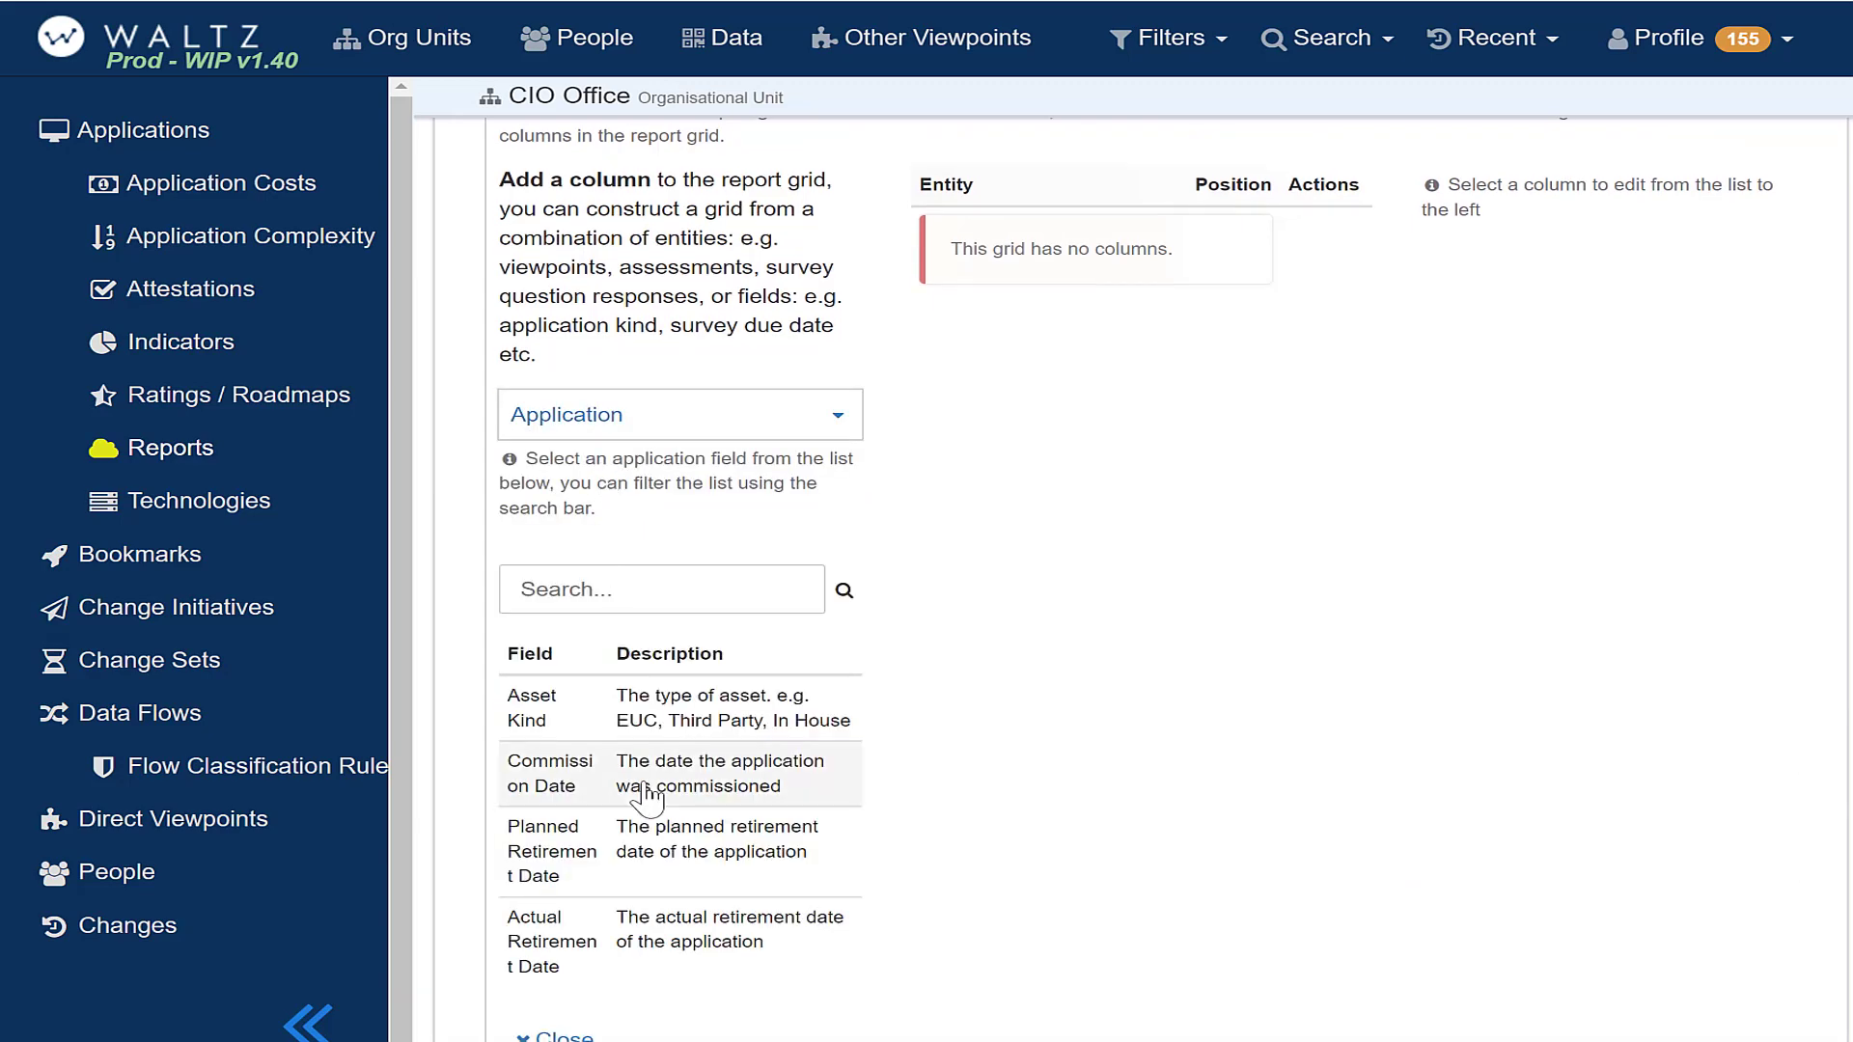
pyautogui.click(577, 731)
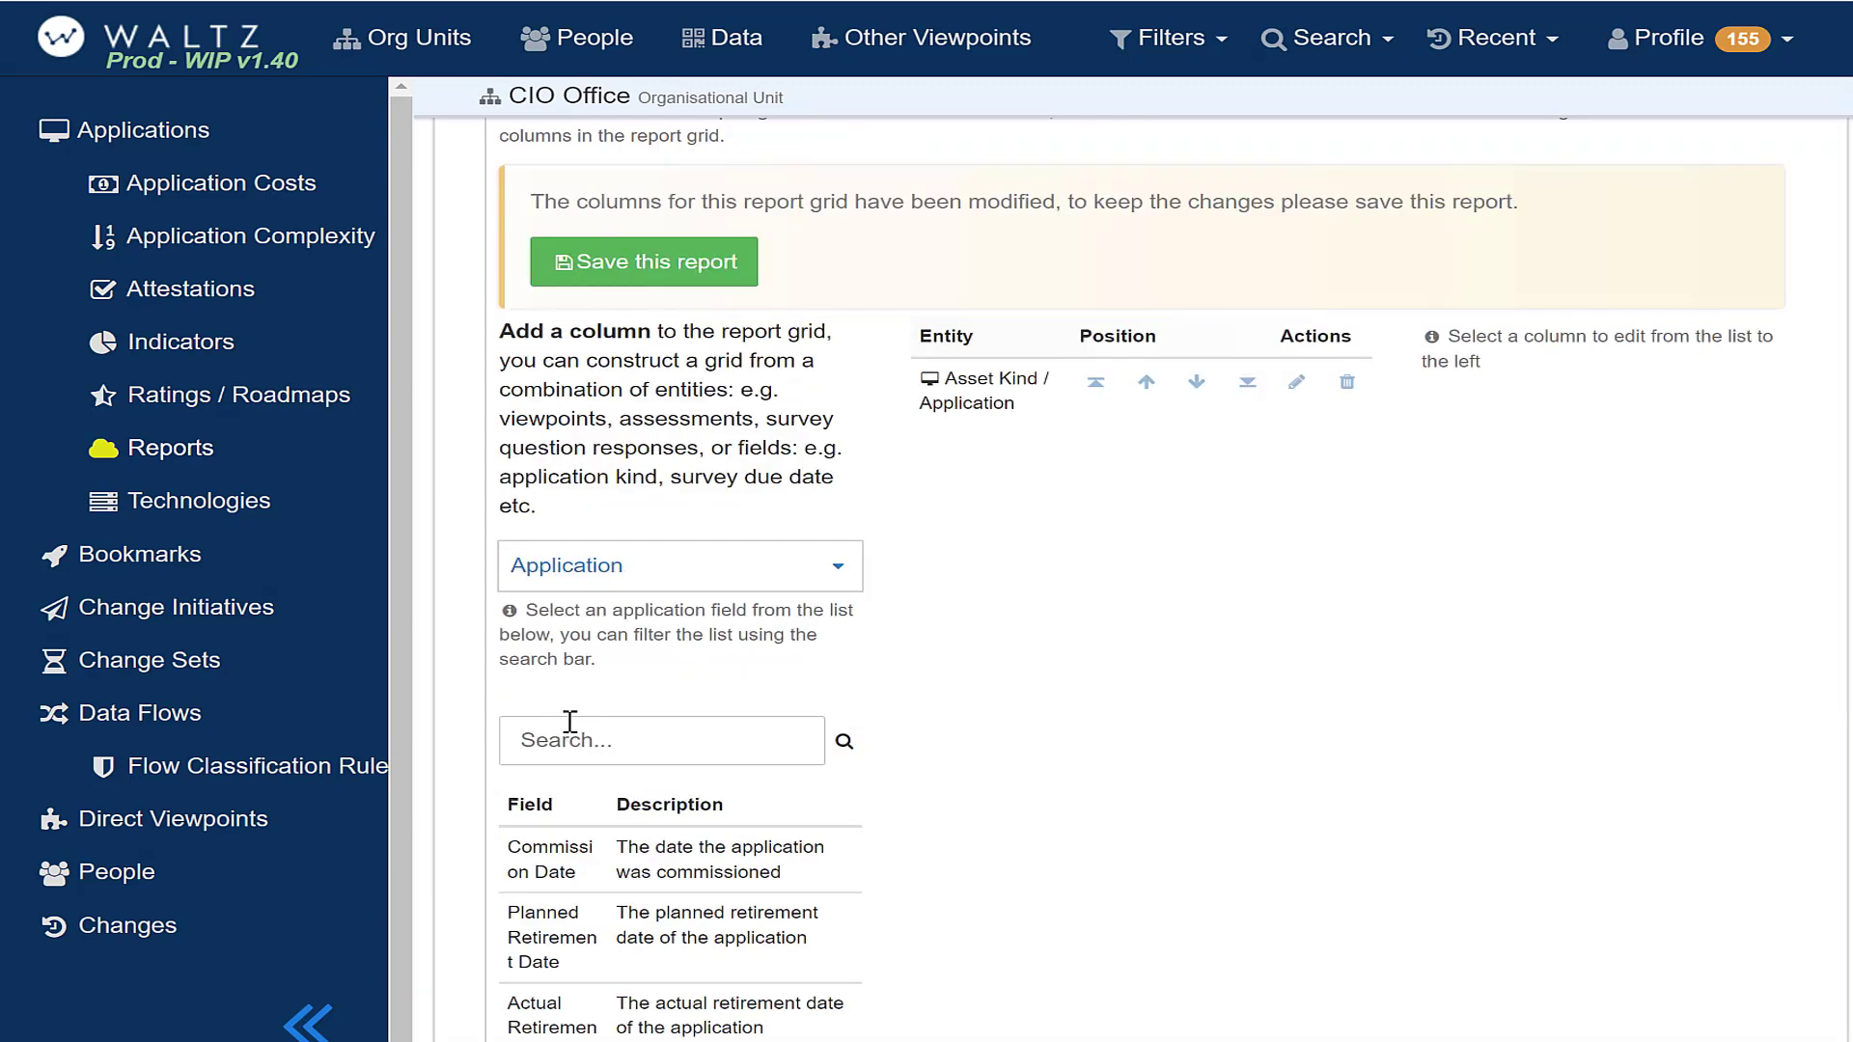
pyautogui.click(589, 1008)
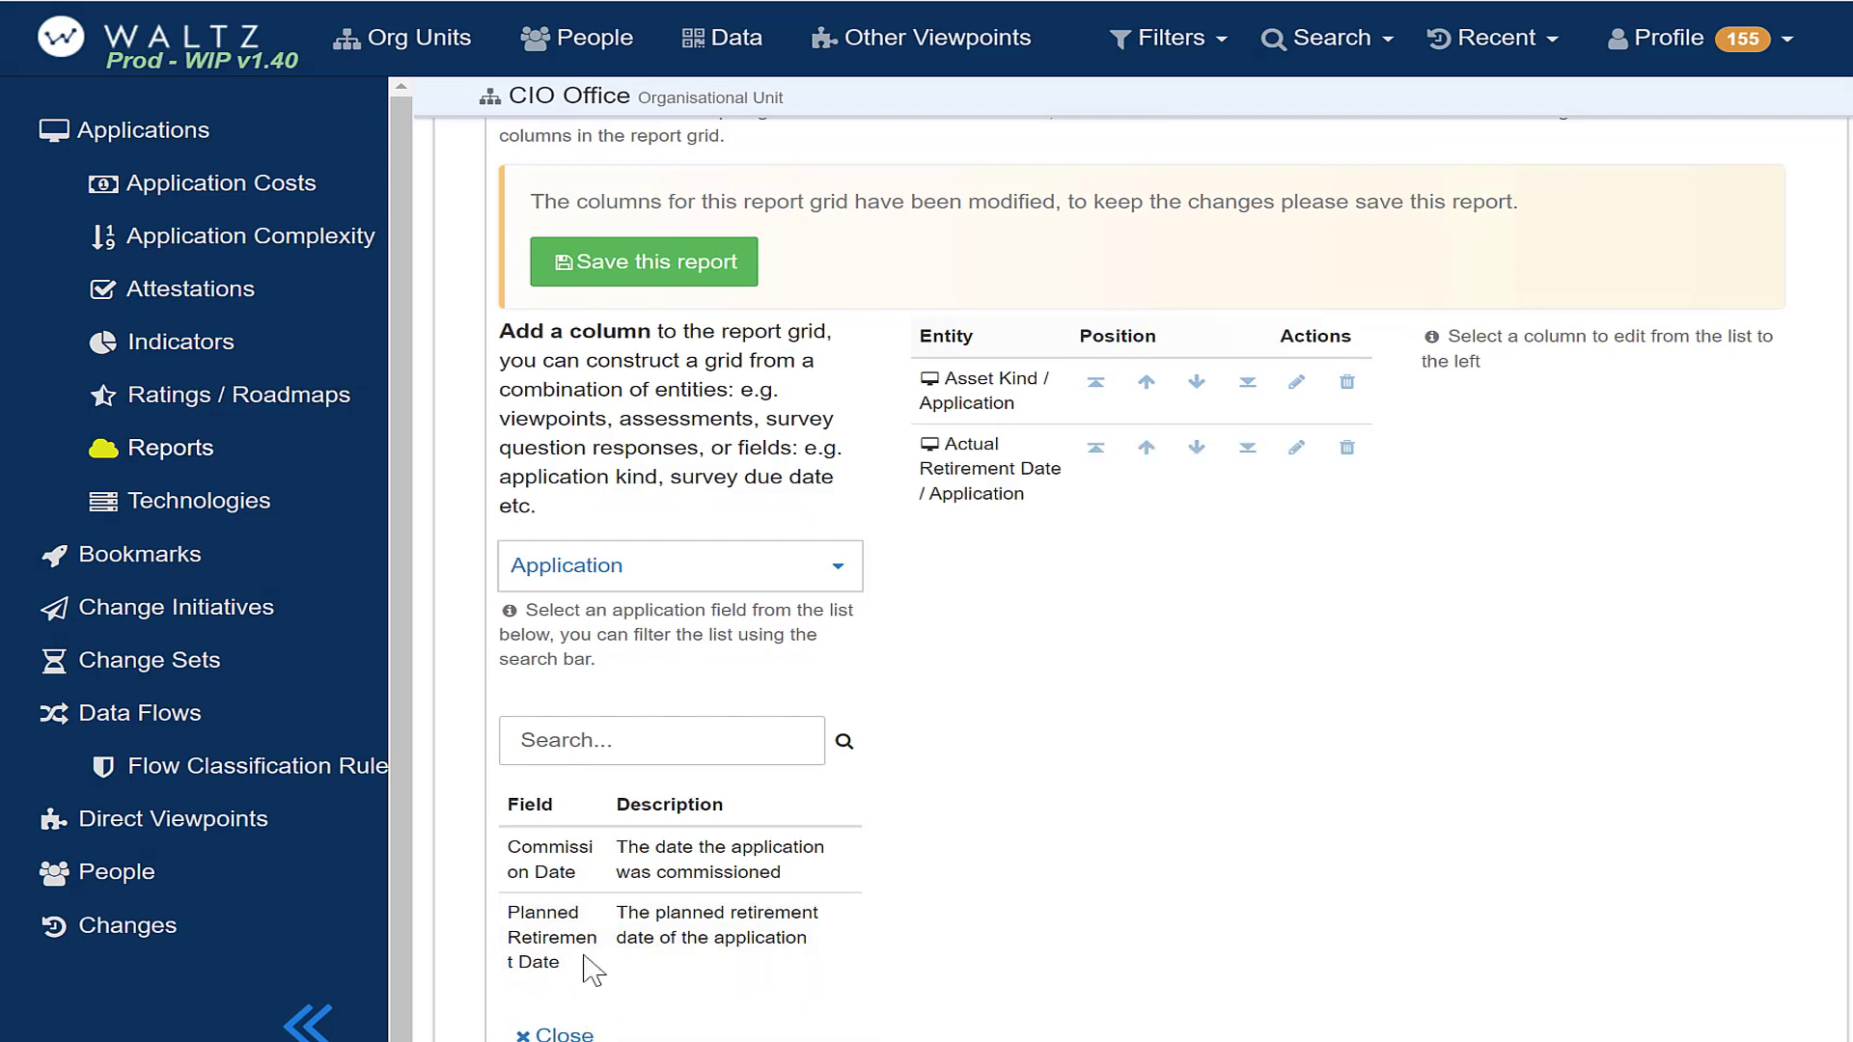
pyautogui.click(672, 275)
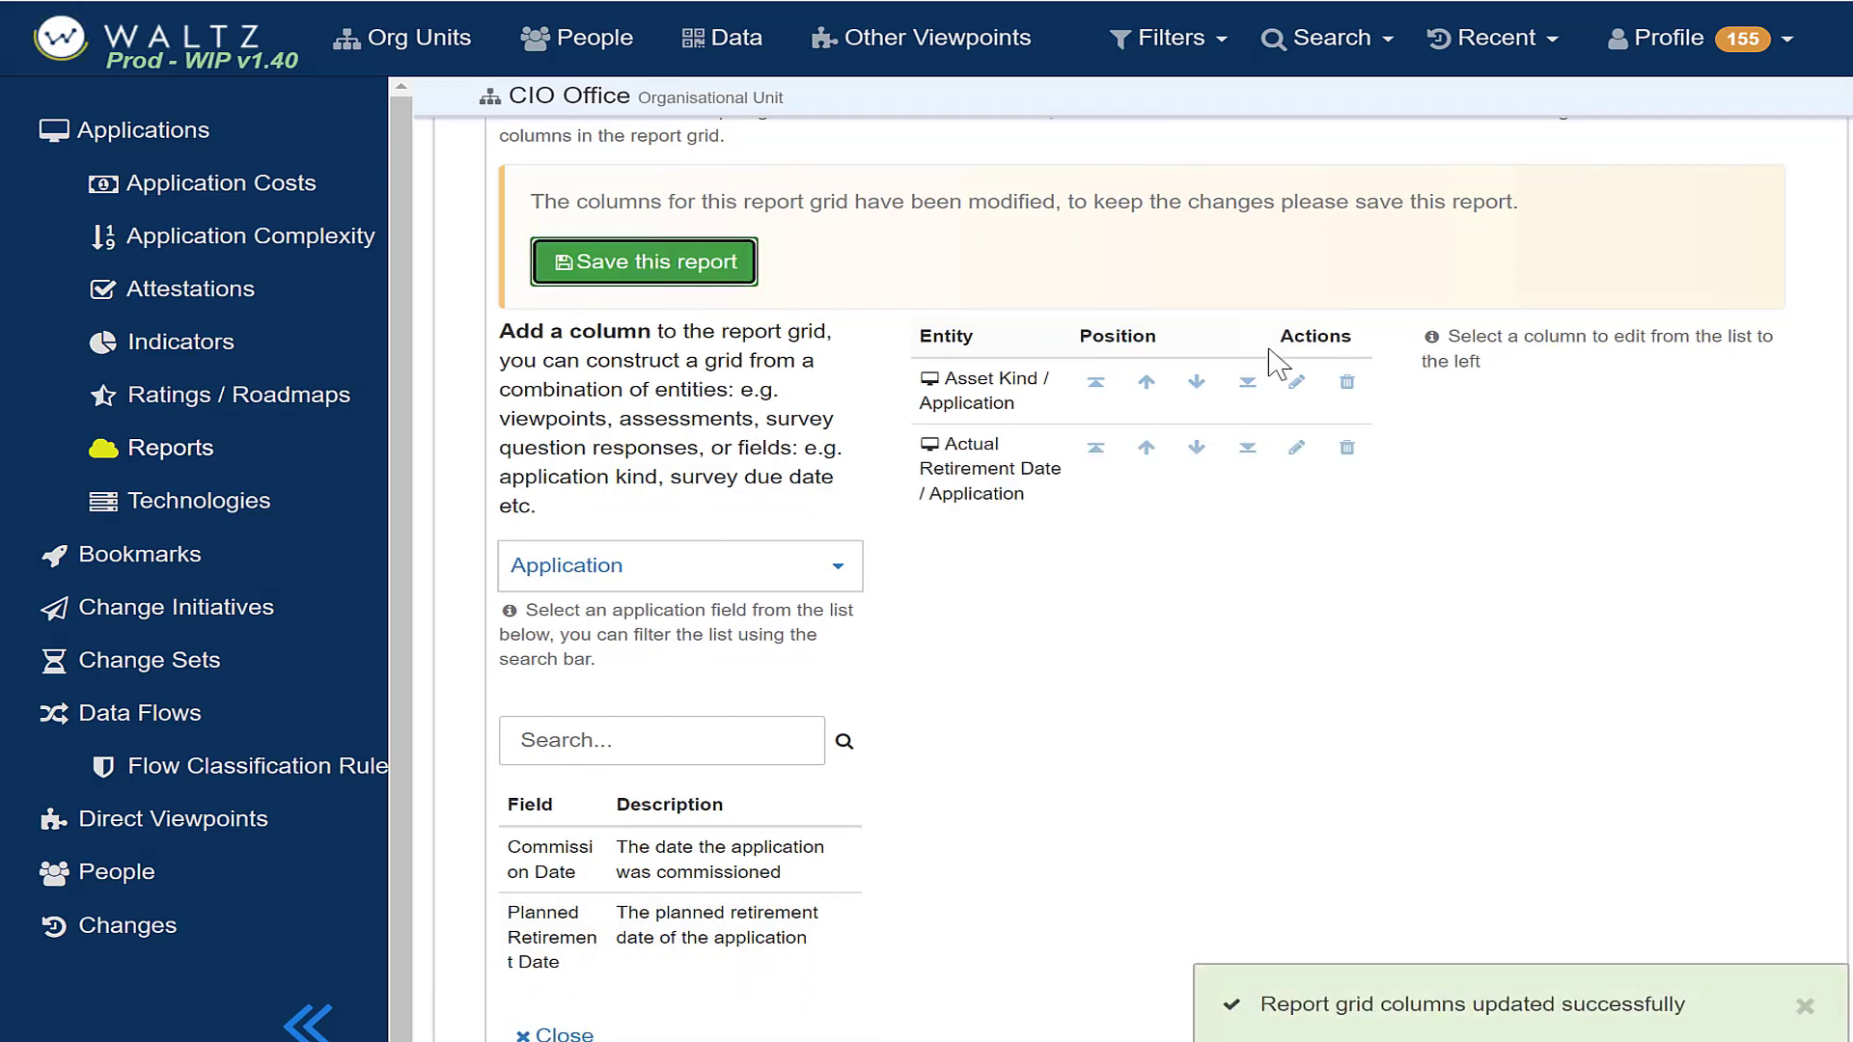
# Add the Sensitive Data assessment definition as a column of the report grid.
pyautogui.scroll(-6, 1797, 701)
pyautogui.scroll(9, 1820, 538)
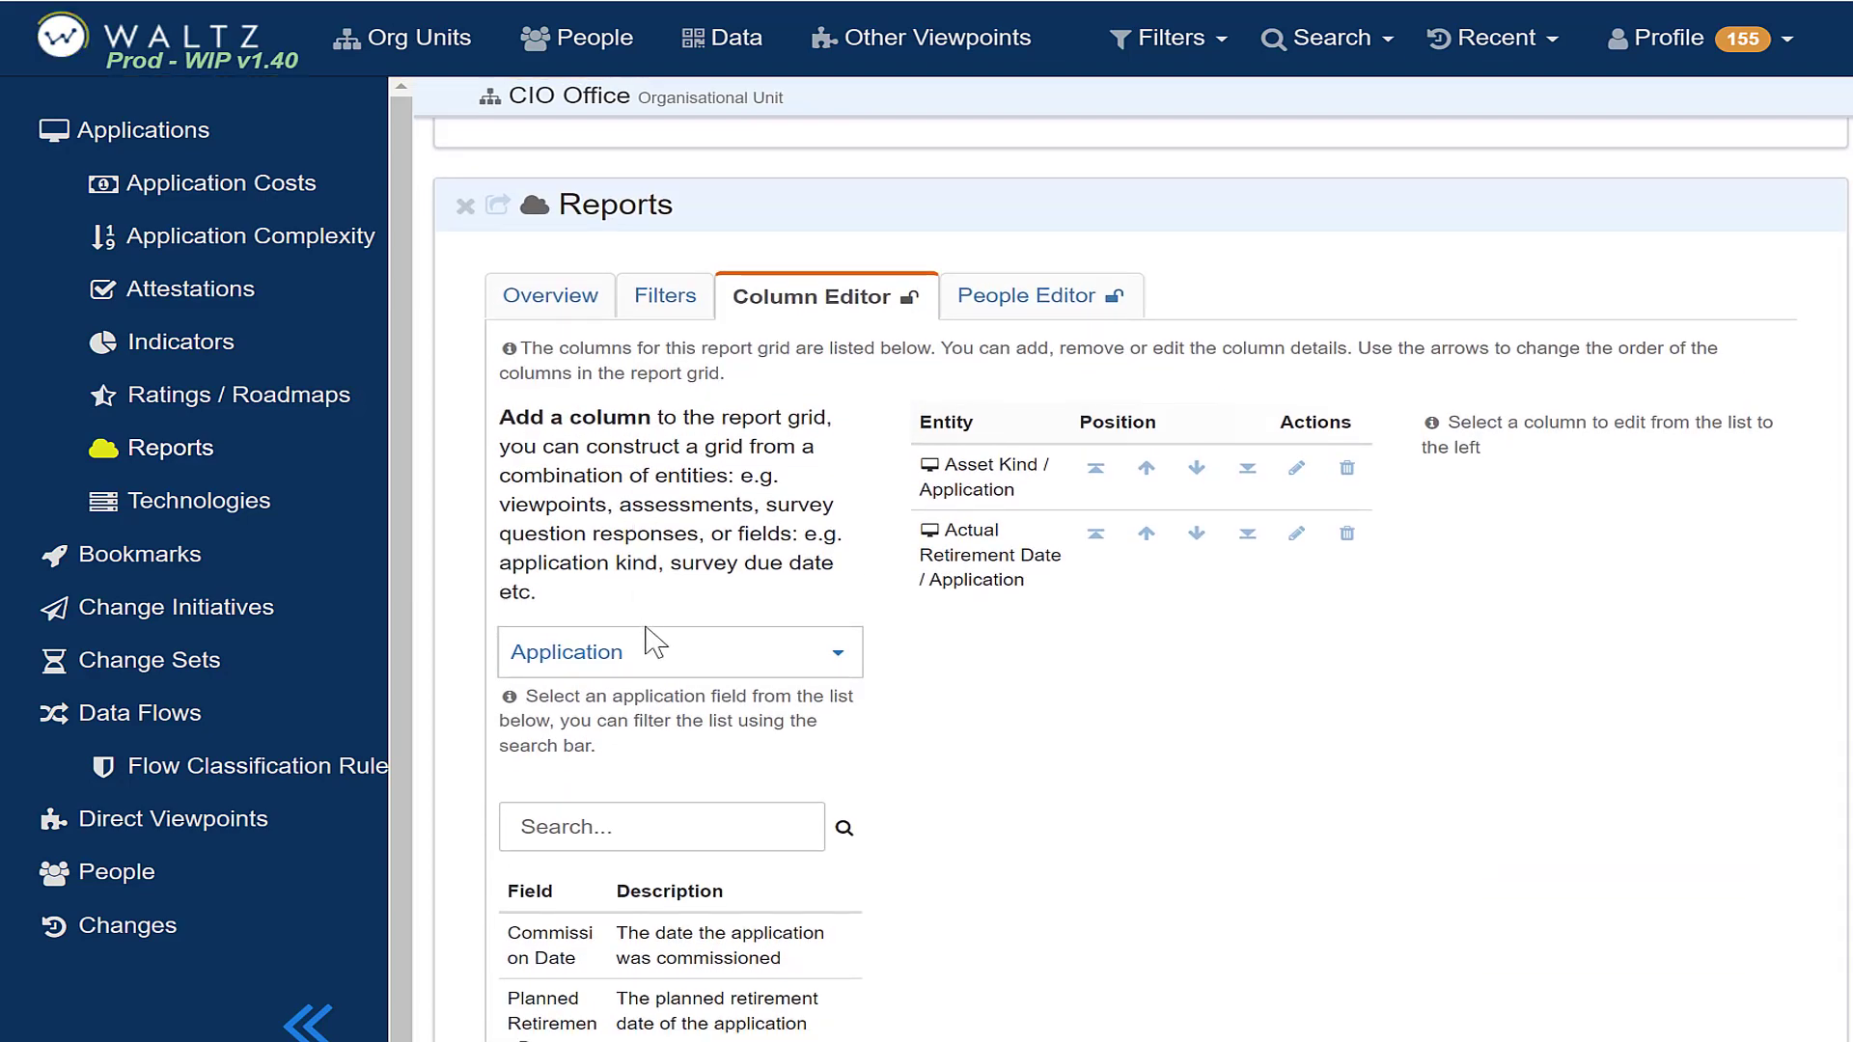
pyautogui.click(654, 656)
pyautogui.click(623, 853)
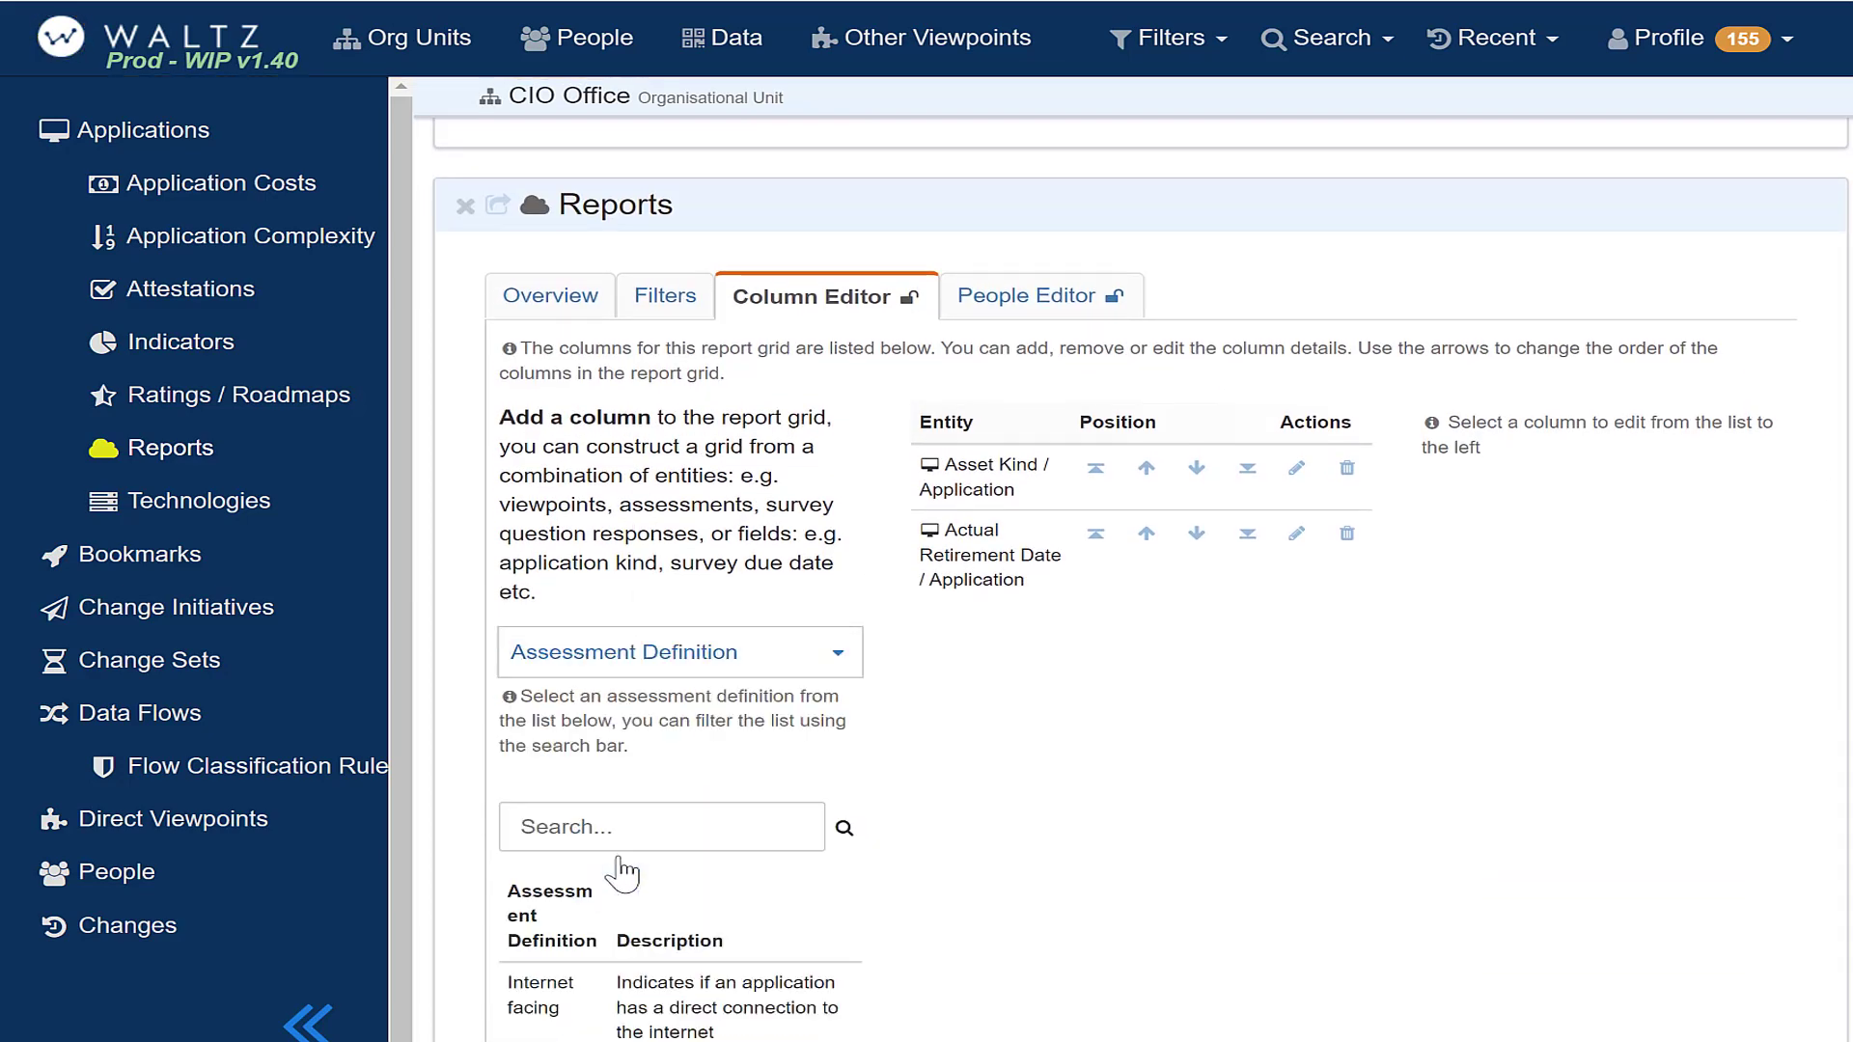
pyautogui.scroll(-5, 1823, 649)
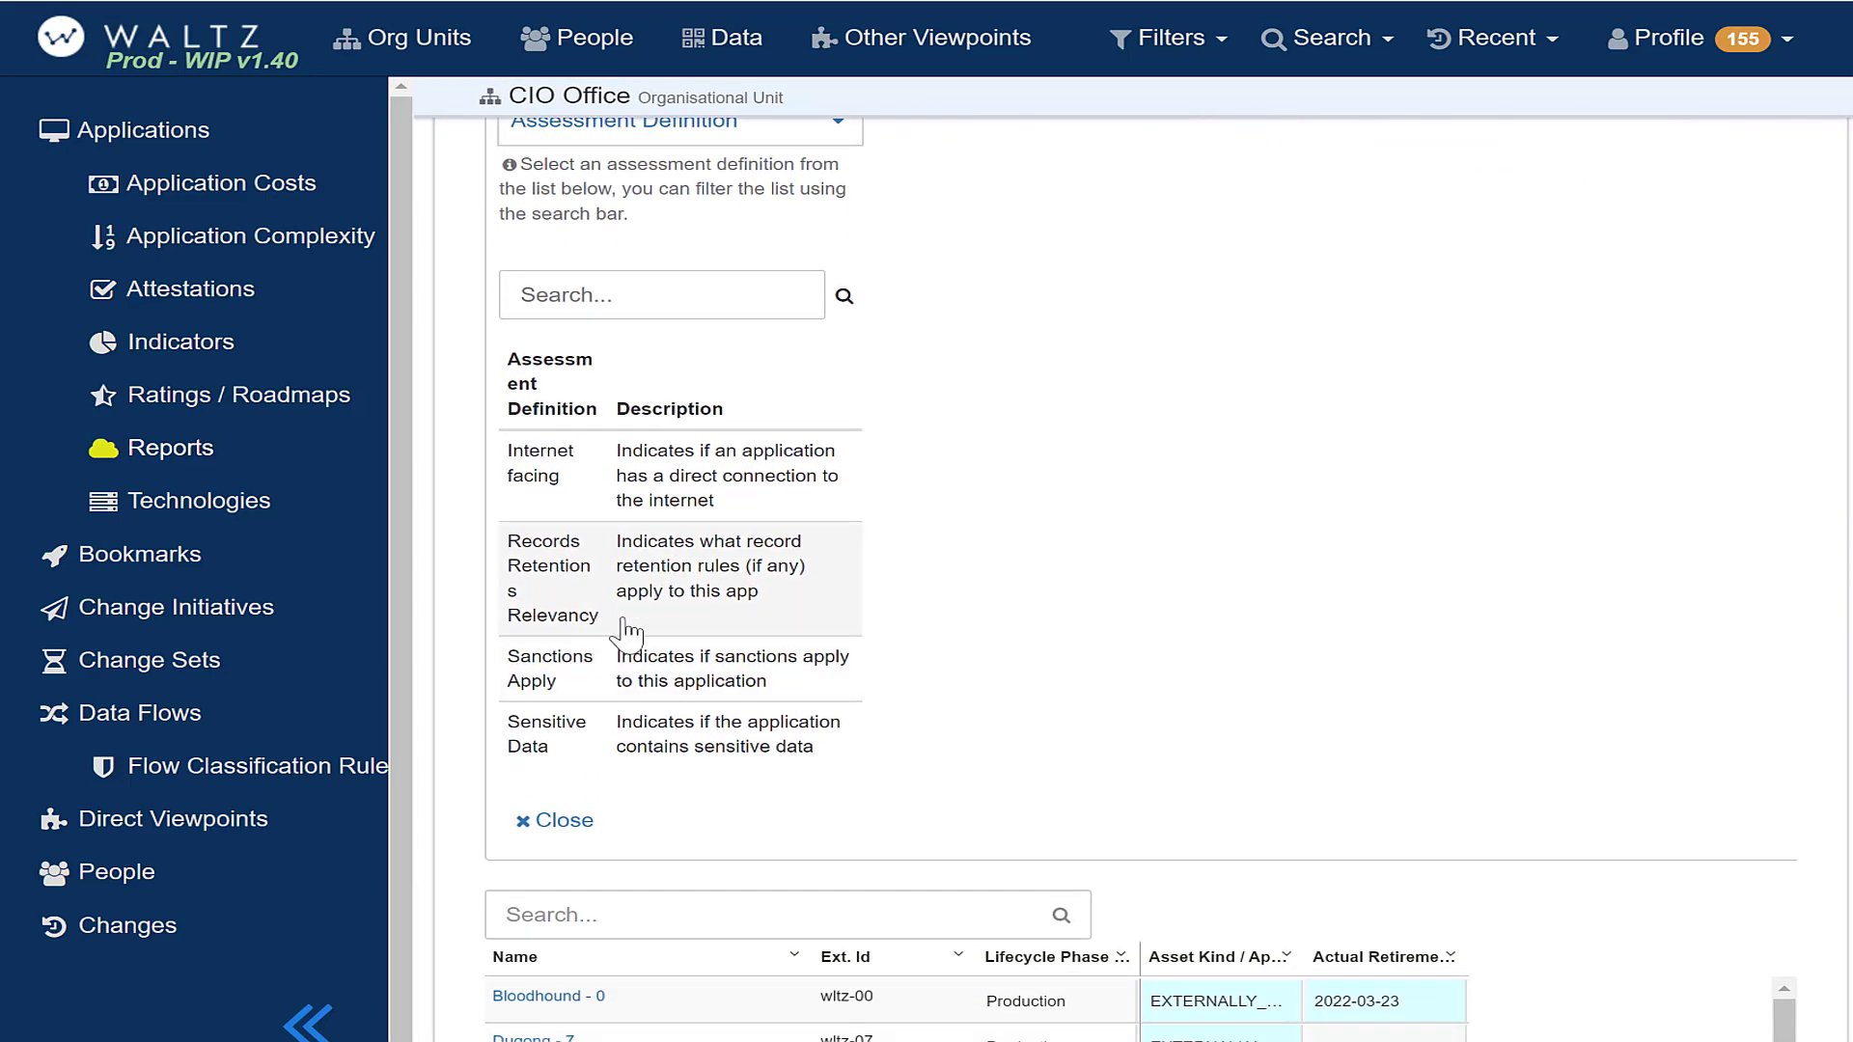
pyautogui.click(620, 740)
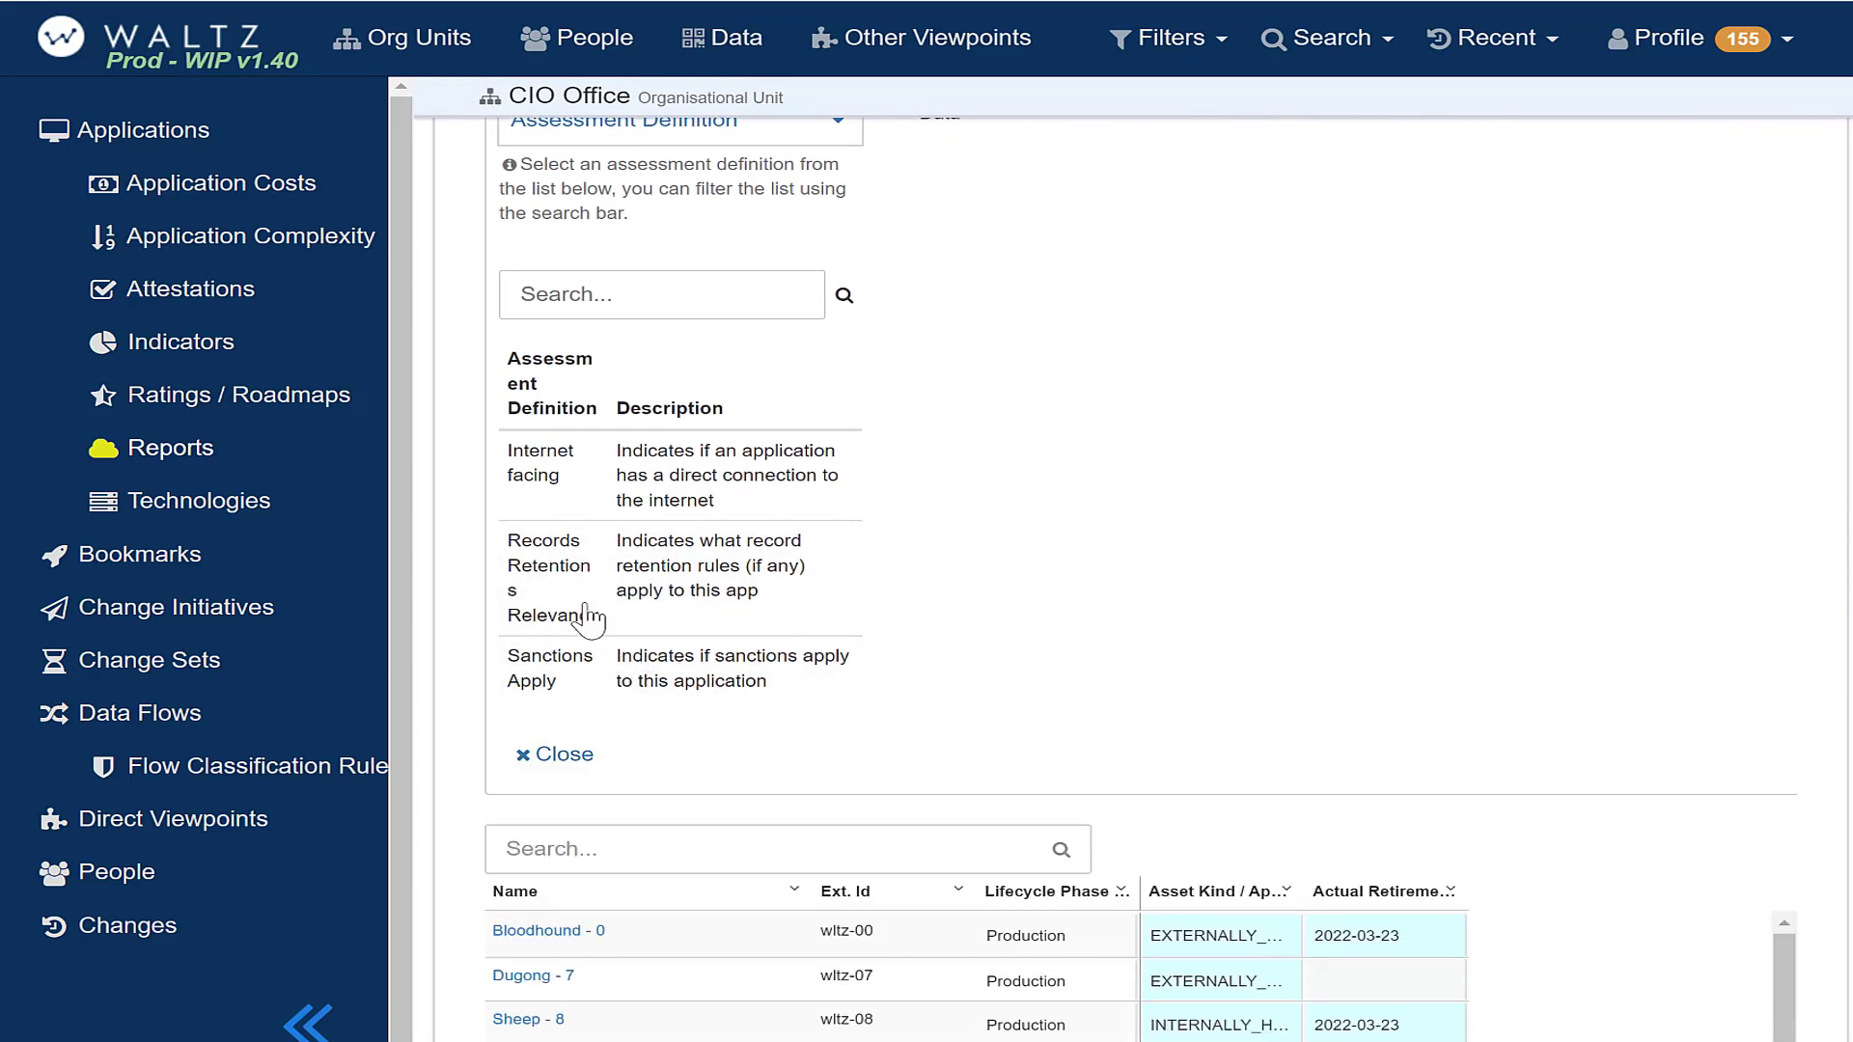
# Add the Administrative and Project Manager involvement kinds as columns and save the report.
pyautogui.click(578, 133)
pyautogui.click(591, 463)
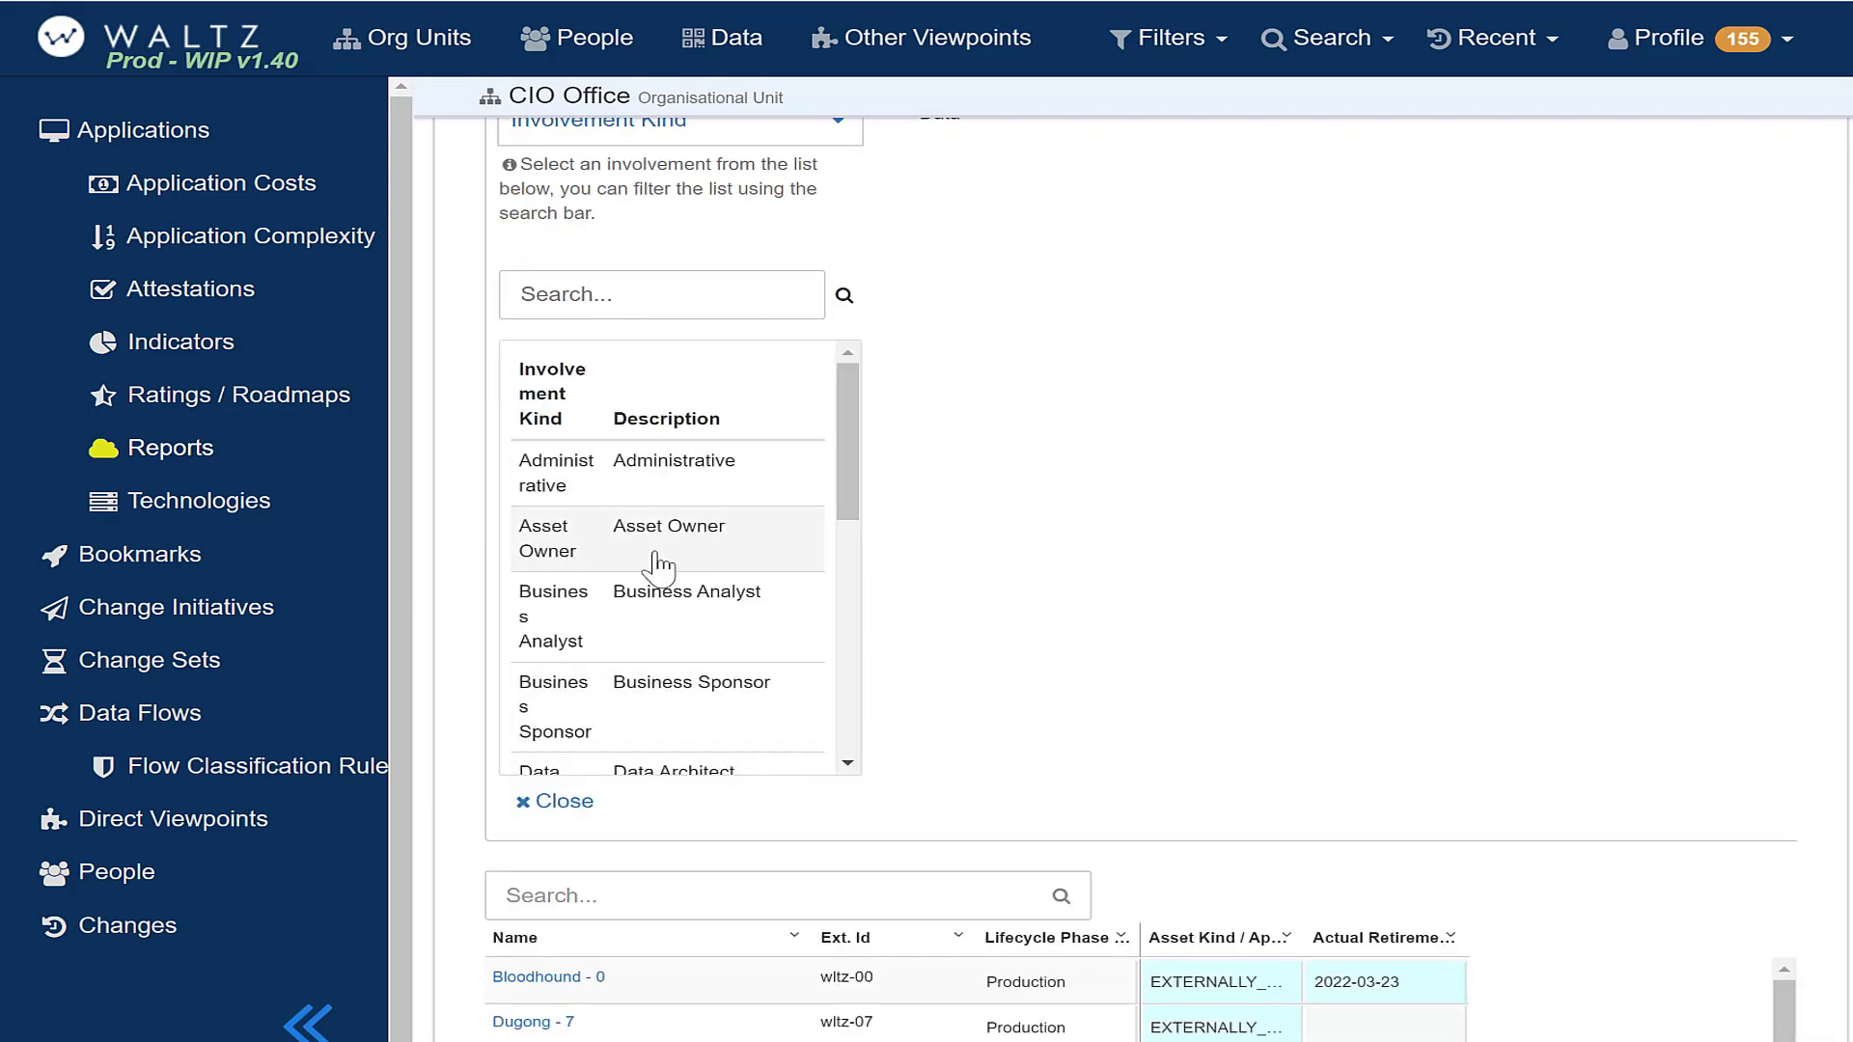
pyautogui.click(647, 475)
pyautogui.scroll(2, 641, 695)
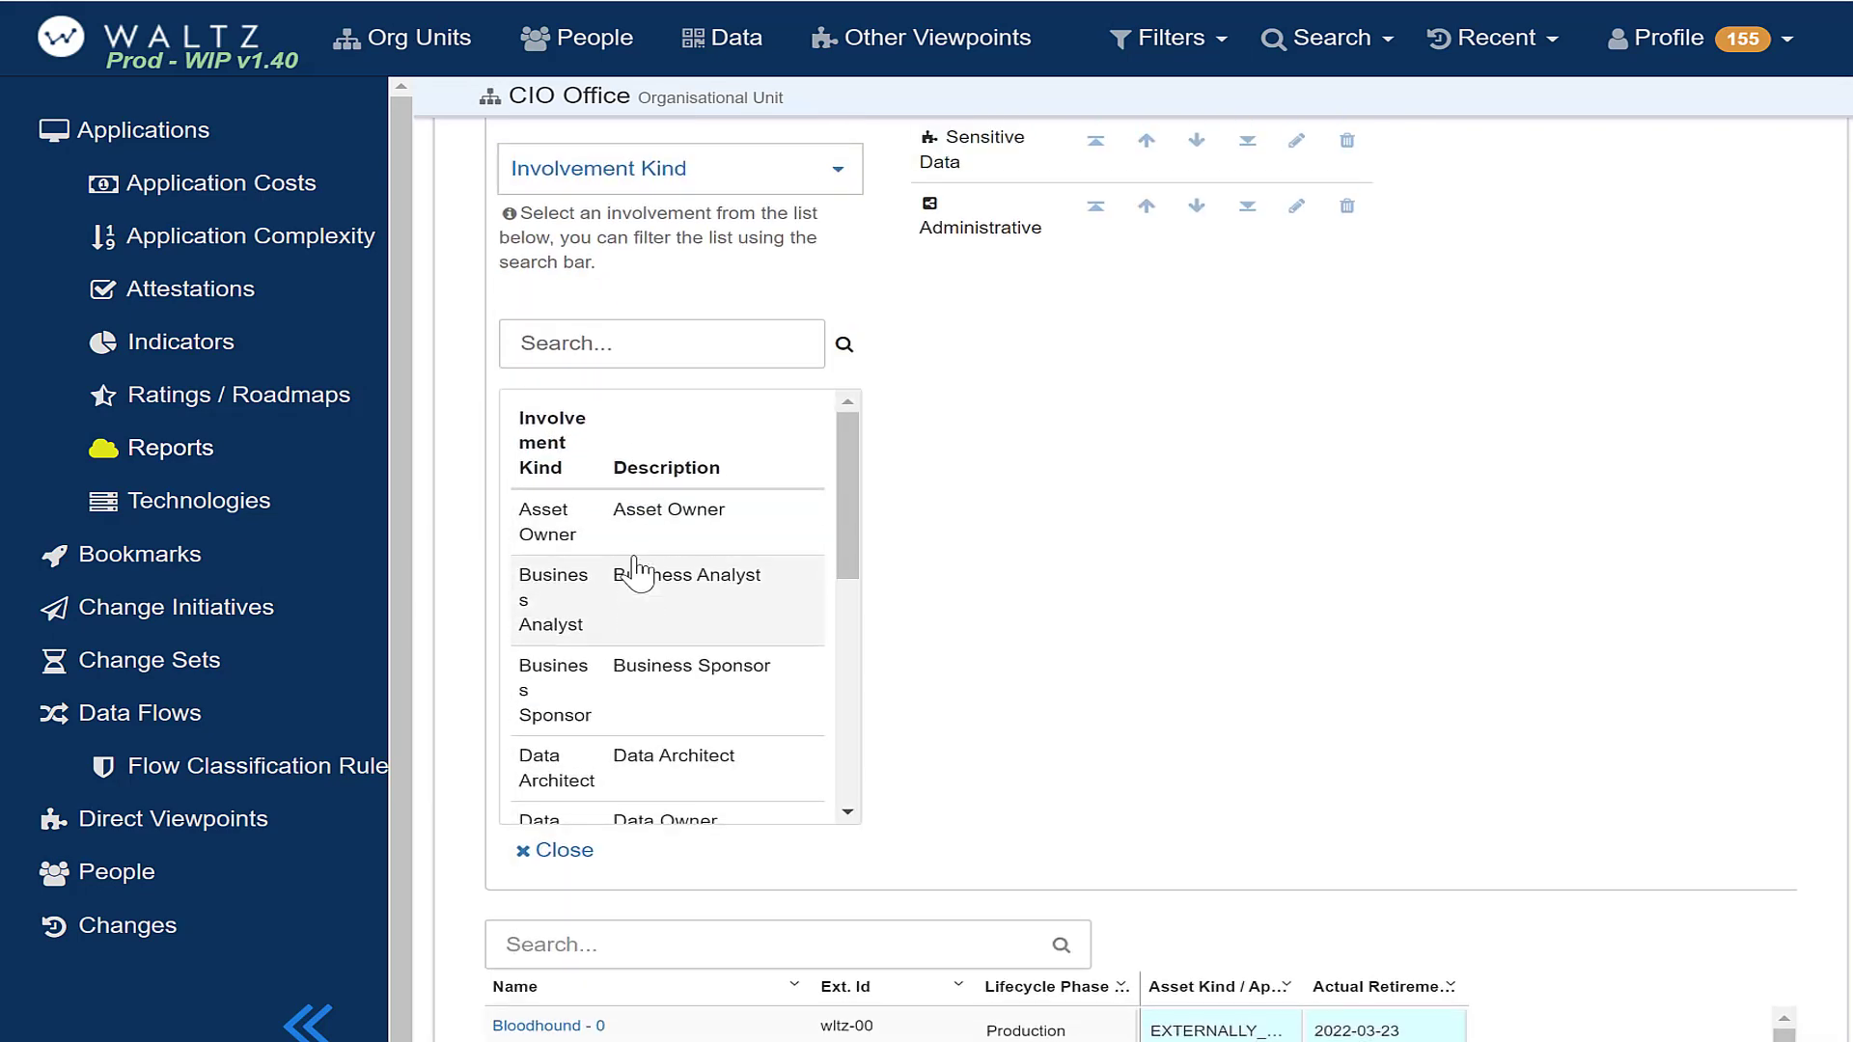
pyautogui.scroll(-3, 648, 664)
pyautogui.scroll(-3, 648, 664)
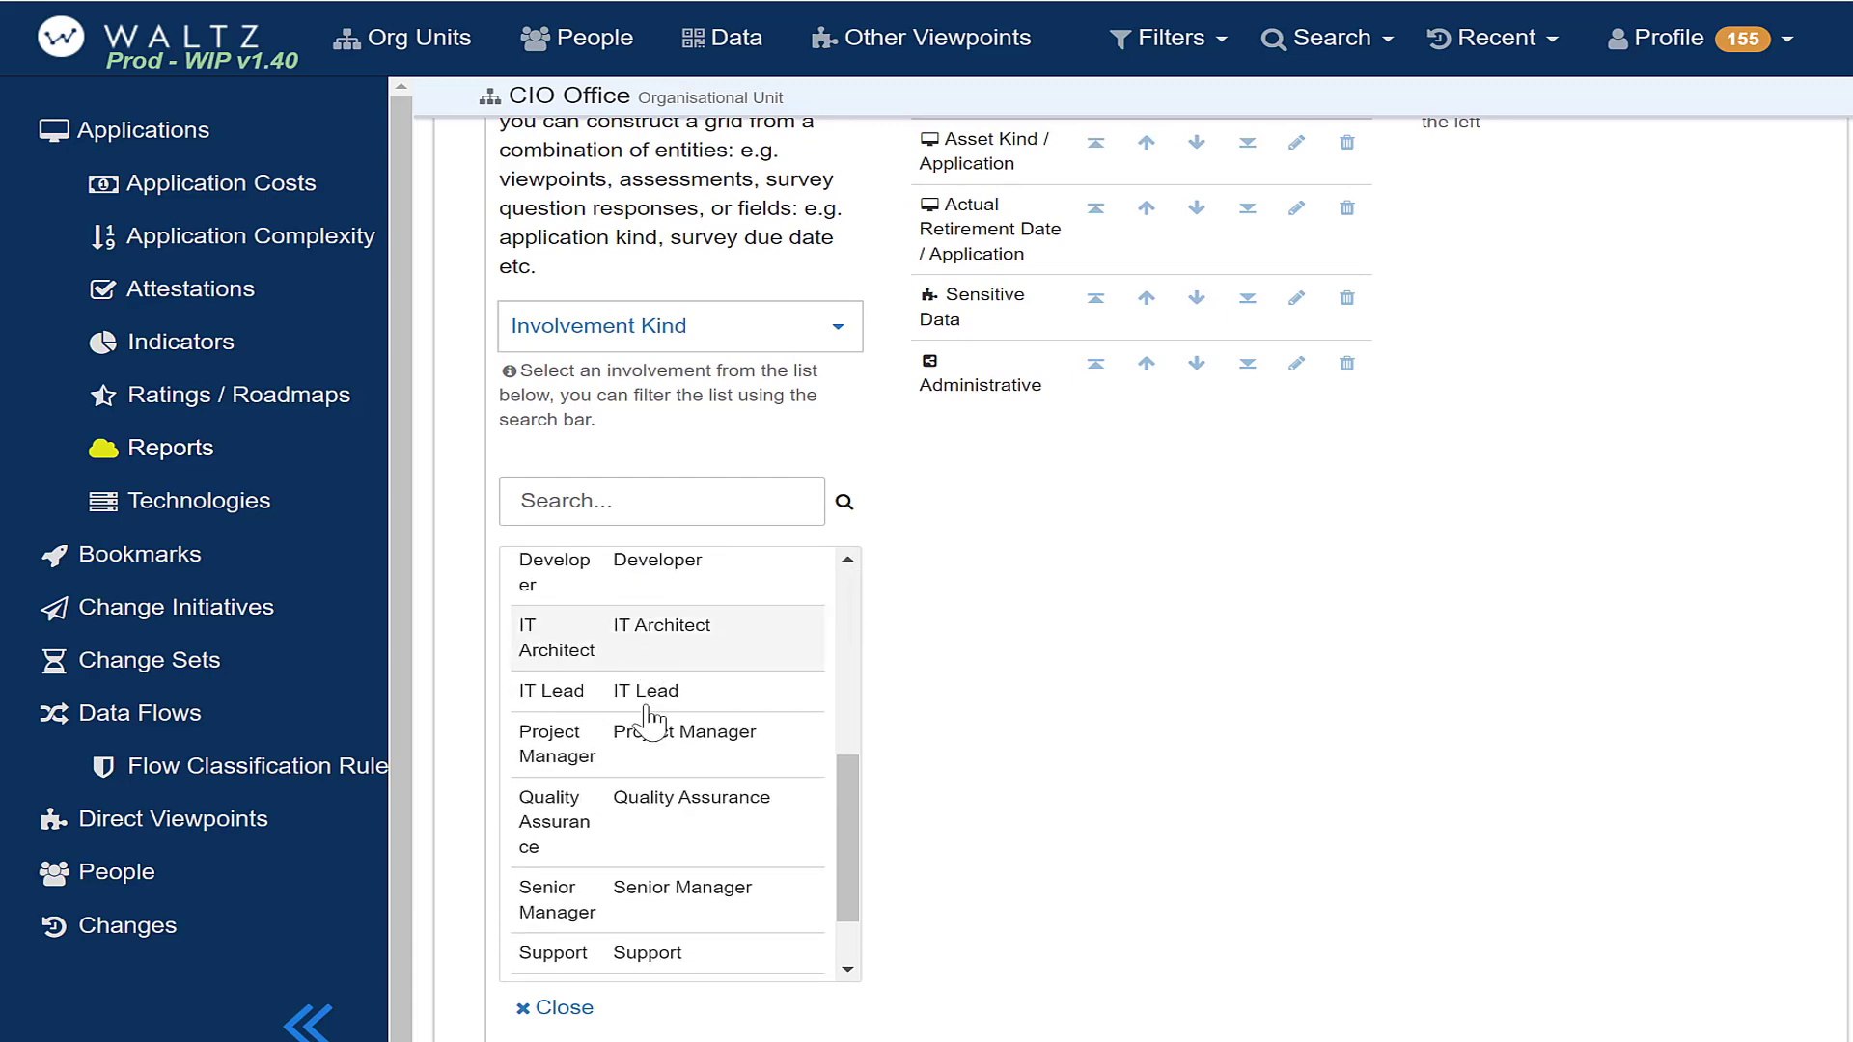
pyautogui.scroll(-1, 608, 863)
pyautogui.click(577, 725)
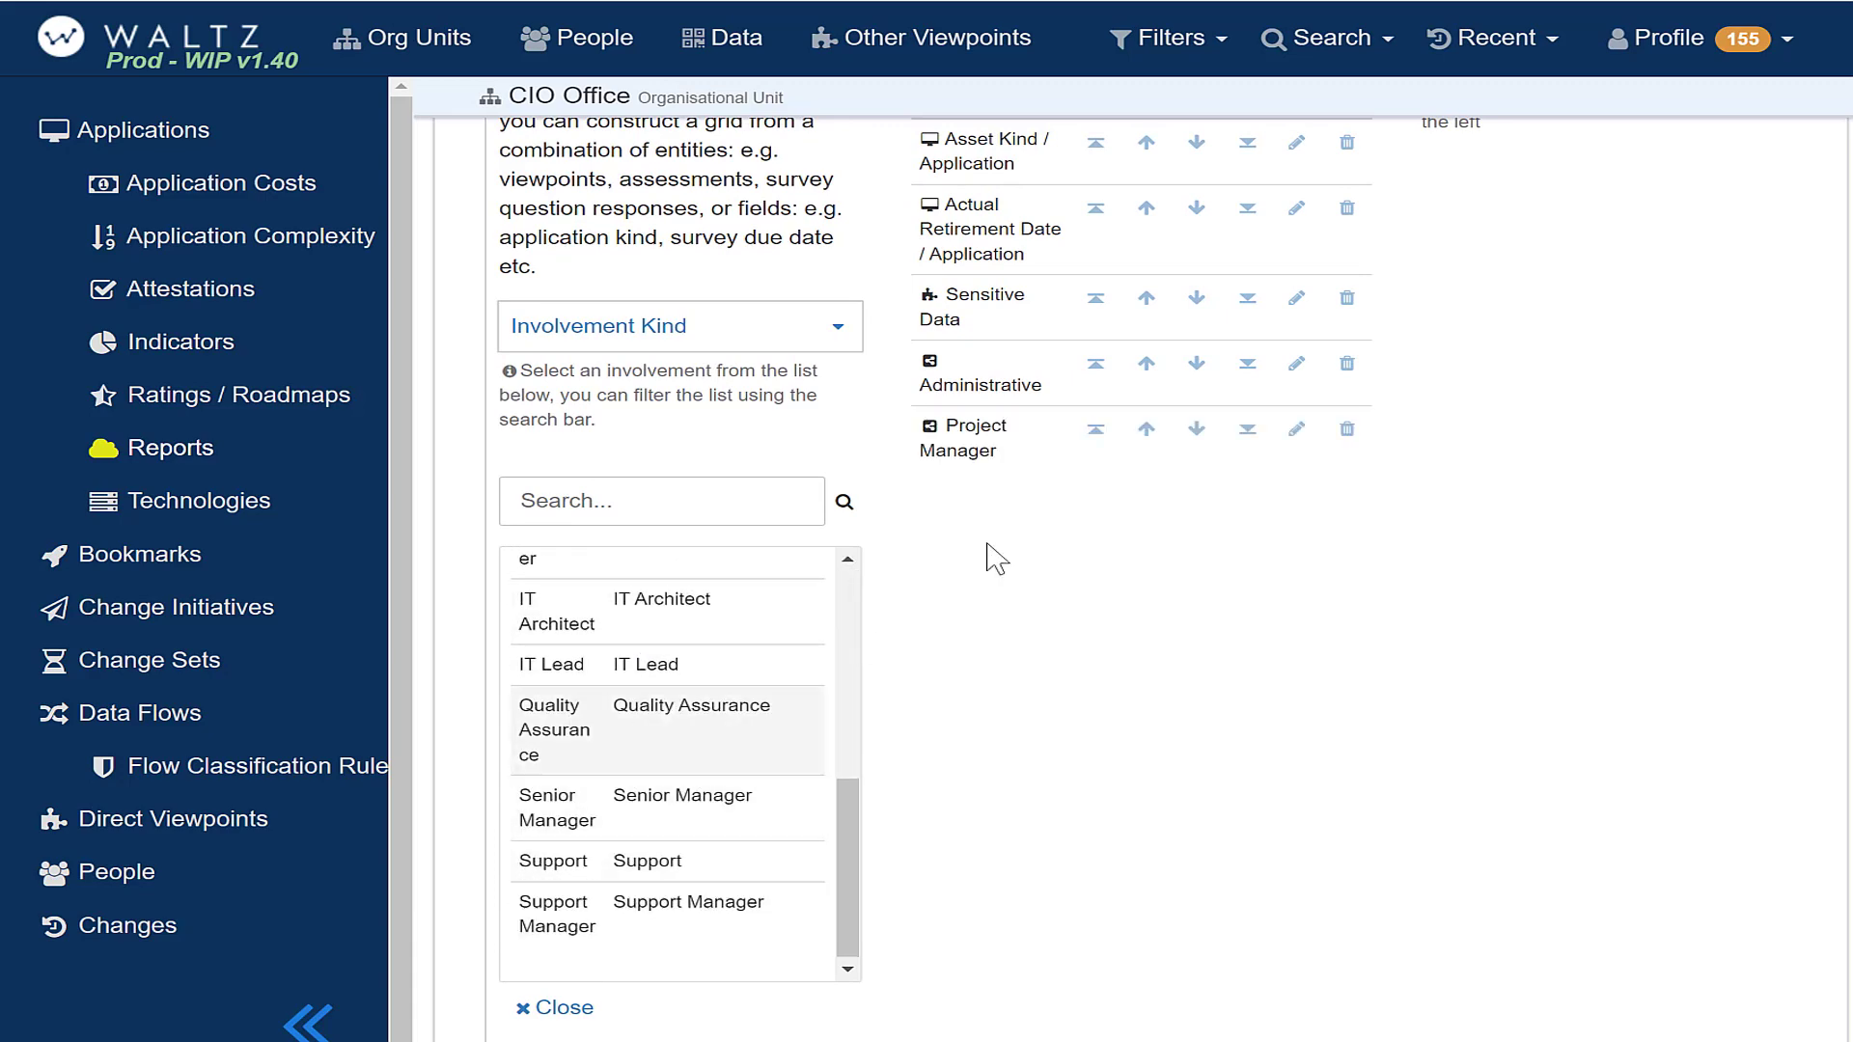
pyautogui.click(565, 1008)
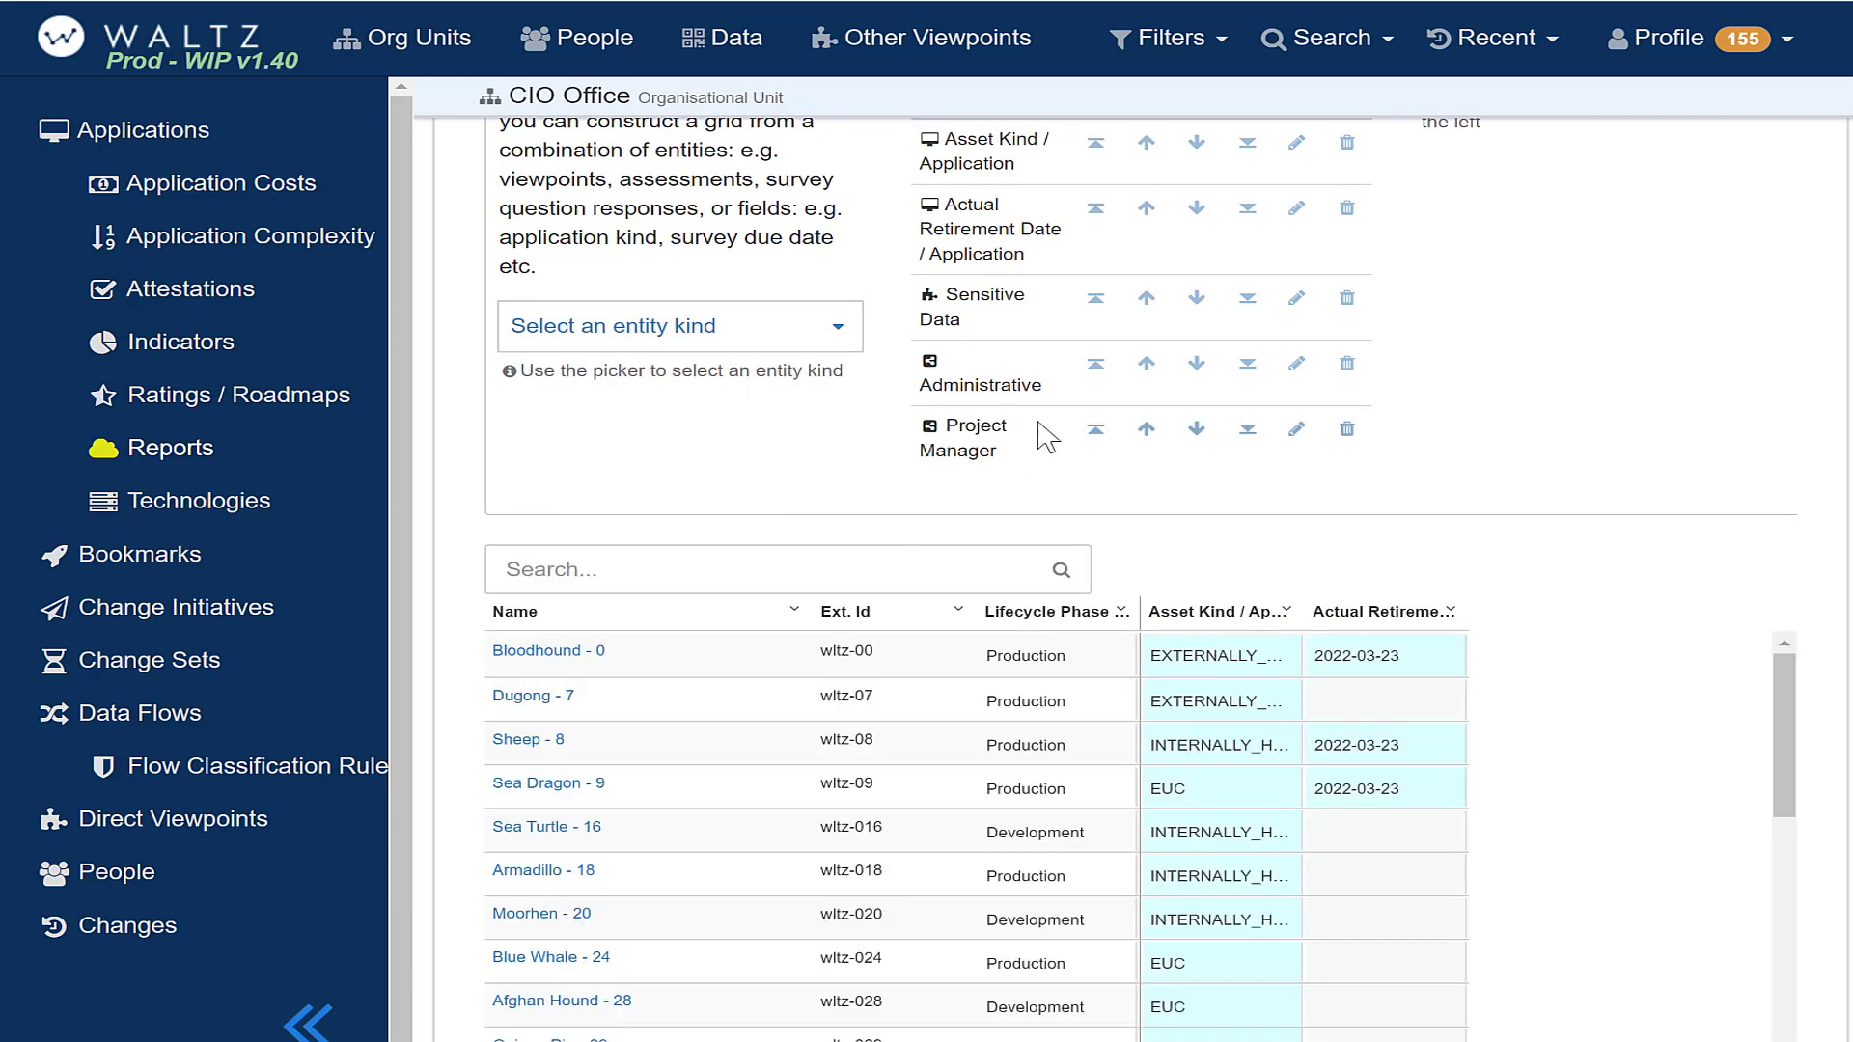
pyautogui.scroll(1, 1038, 422)
pyautogui.click(641, 281)
pyautogui.scroll(-1, 1399, 702)
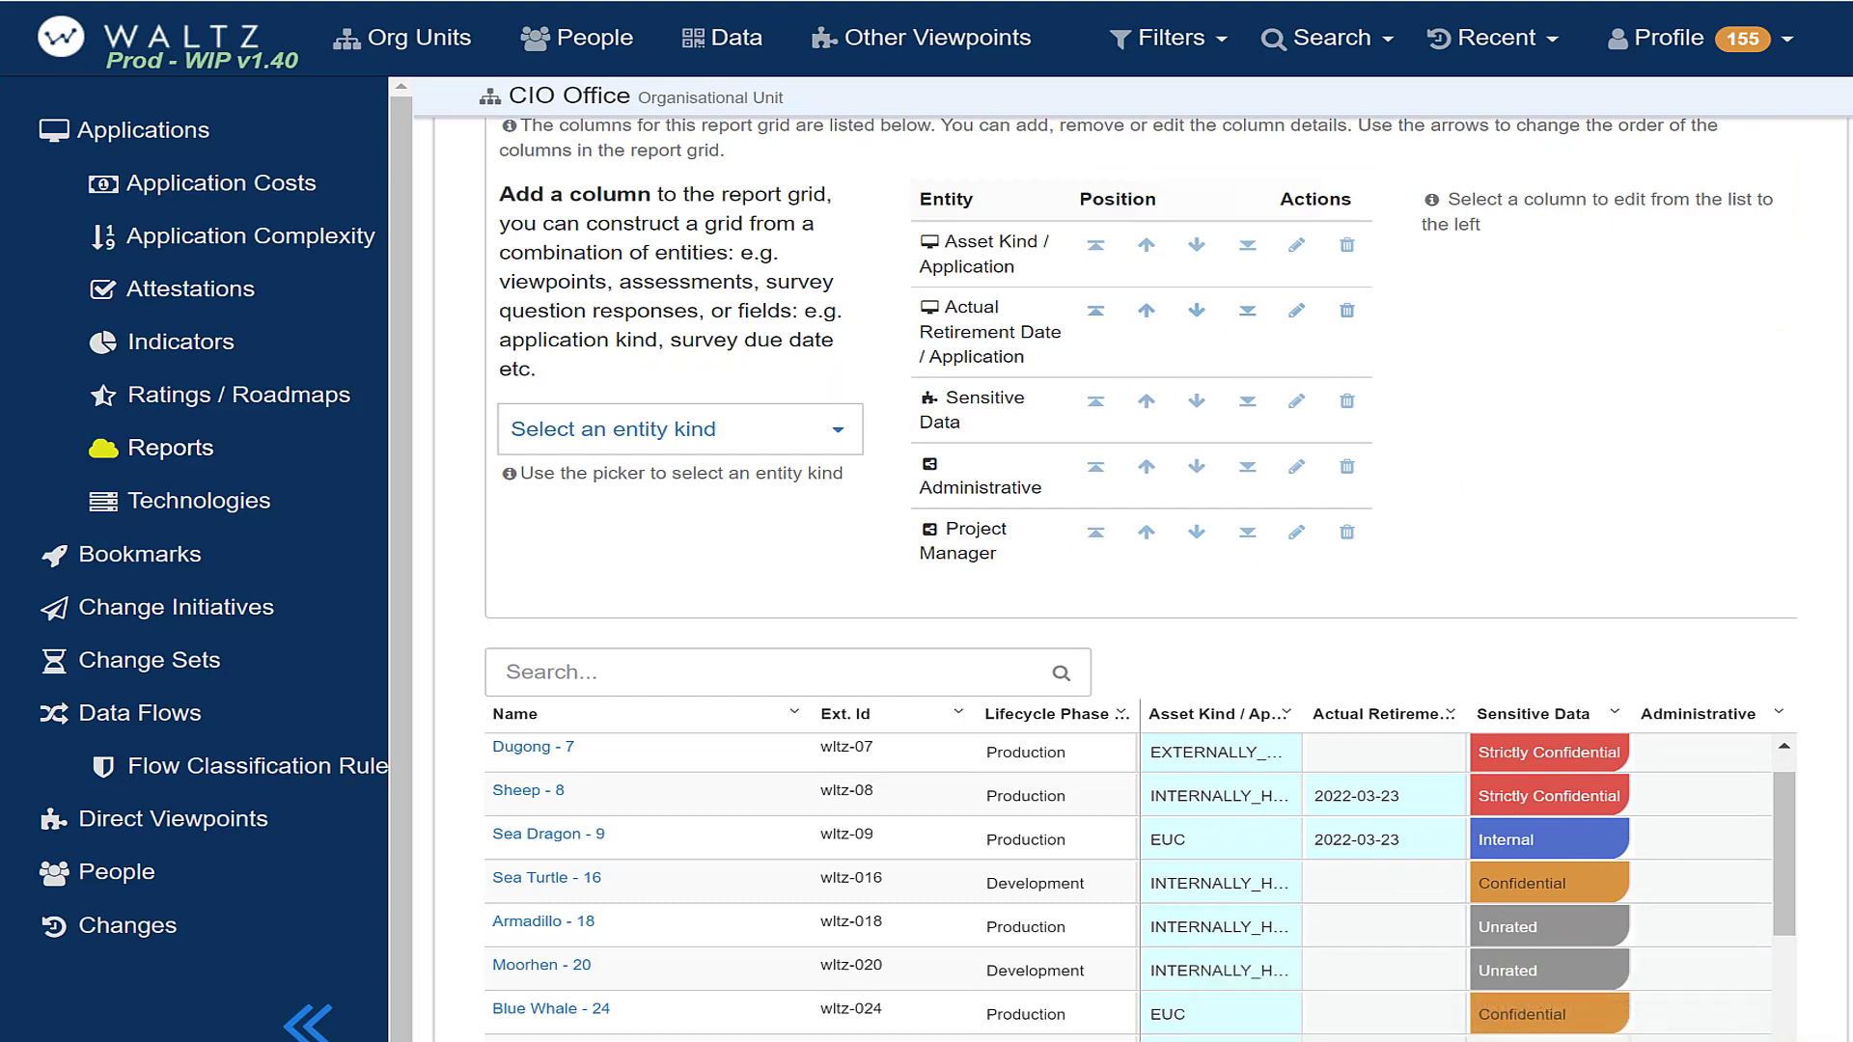
# Add the Currencies etc data type as a column of the report grid.
pyautogui.scroll(1, 1138, 579)
pyautogui.click(758, 529)
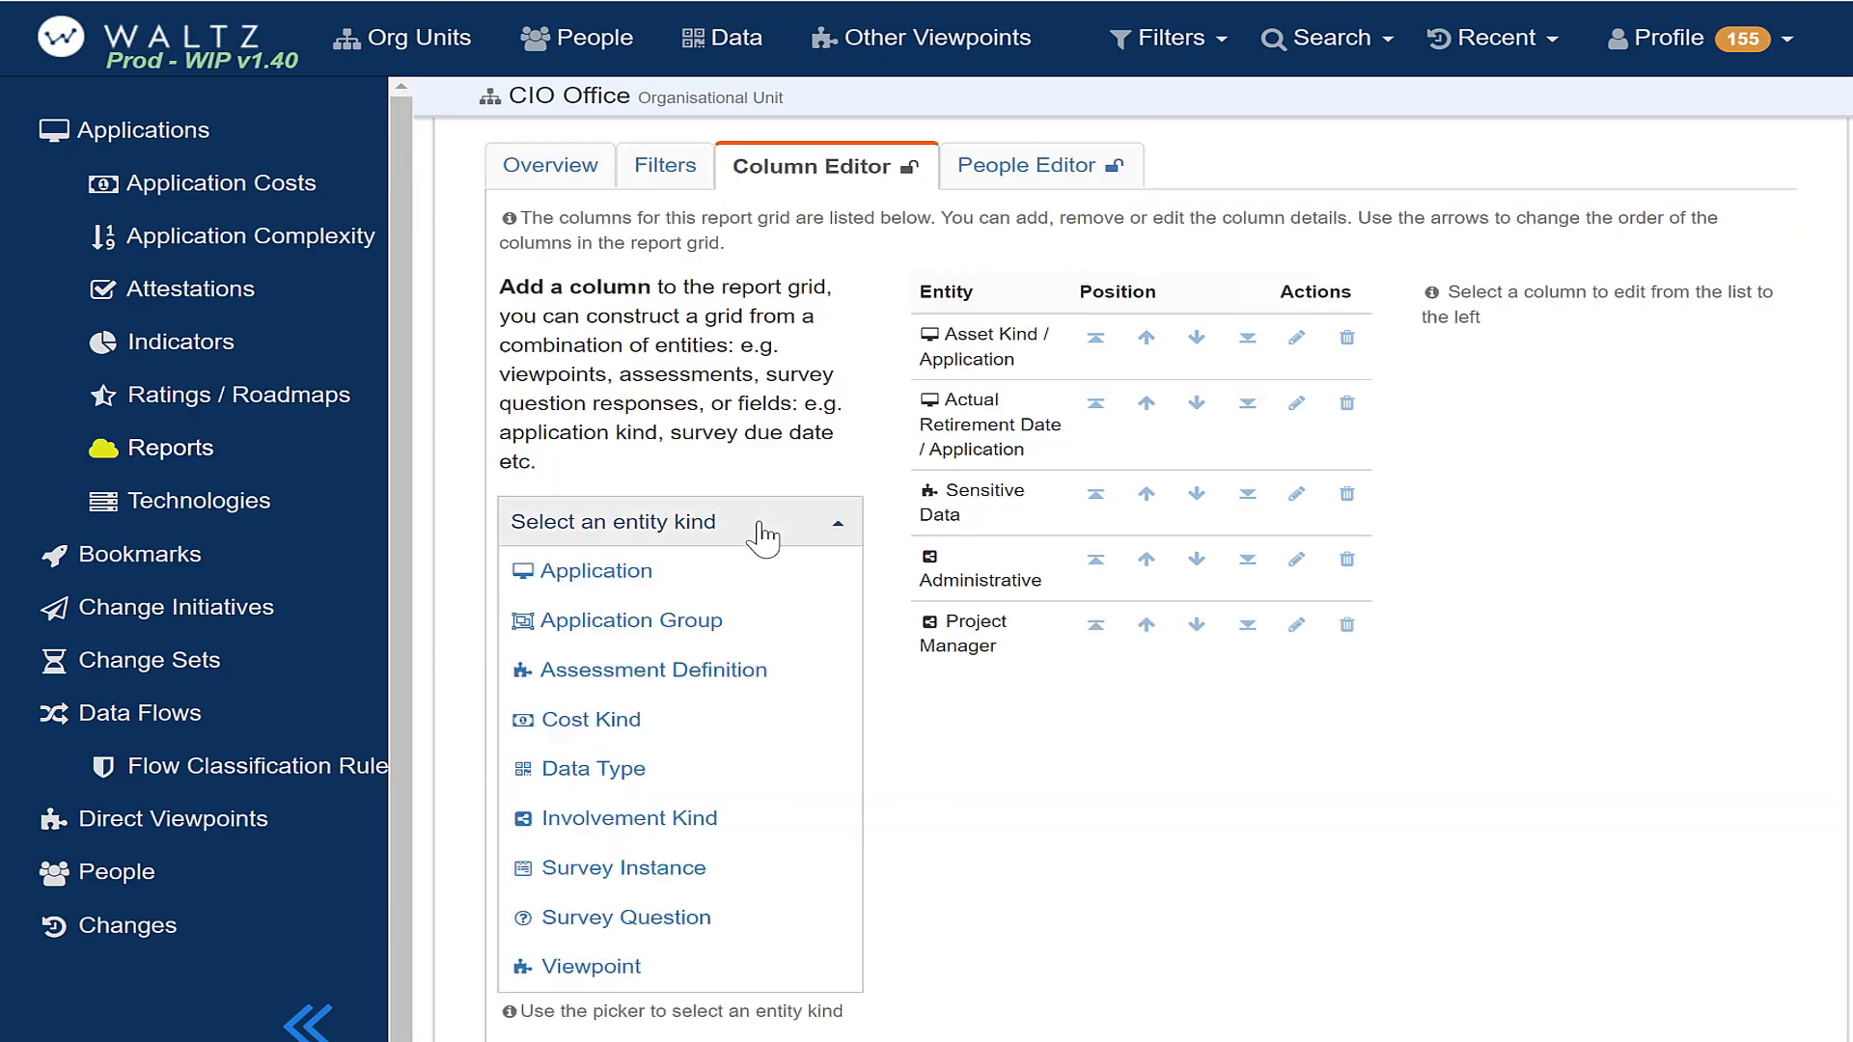
pyautogui.click(669, 625)
pyautogui.click(714, 531)
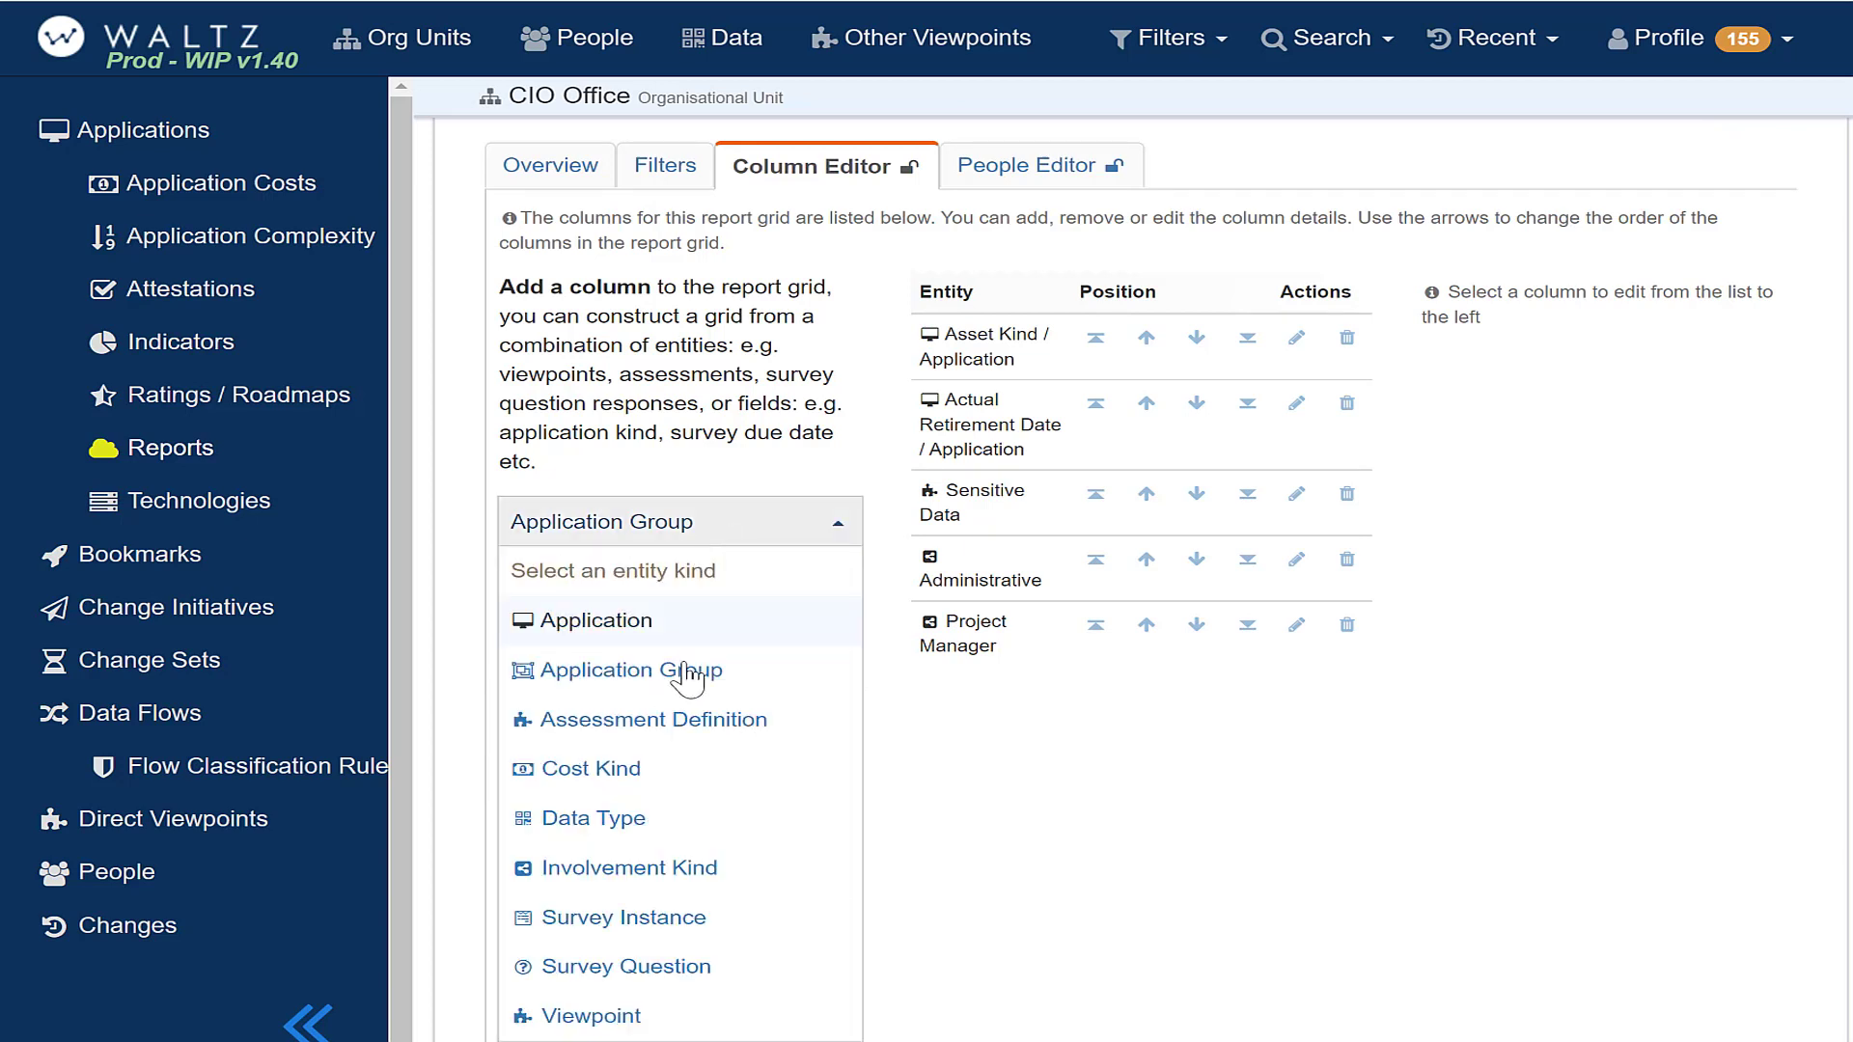
pyautogui.click(617, 819)
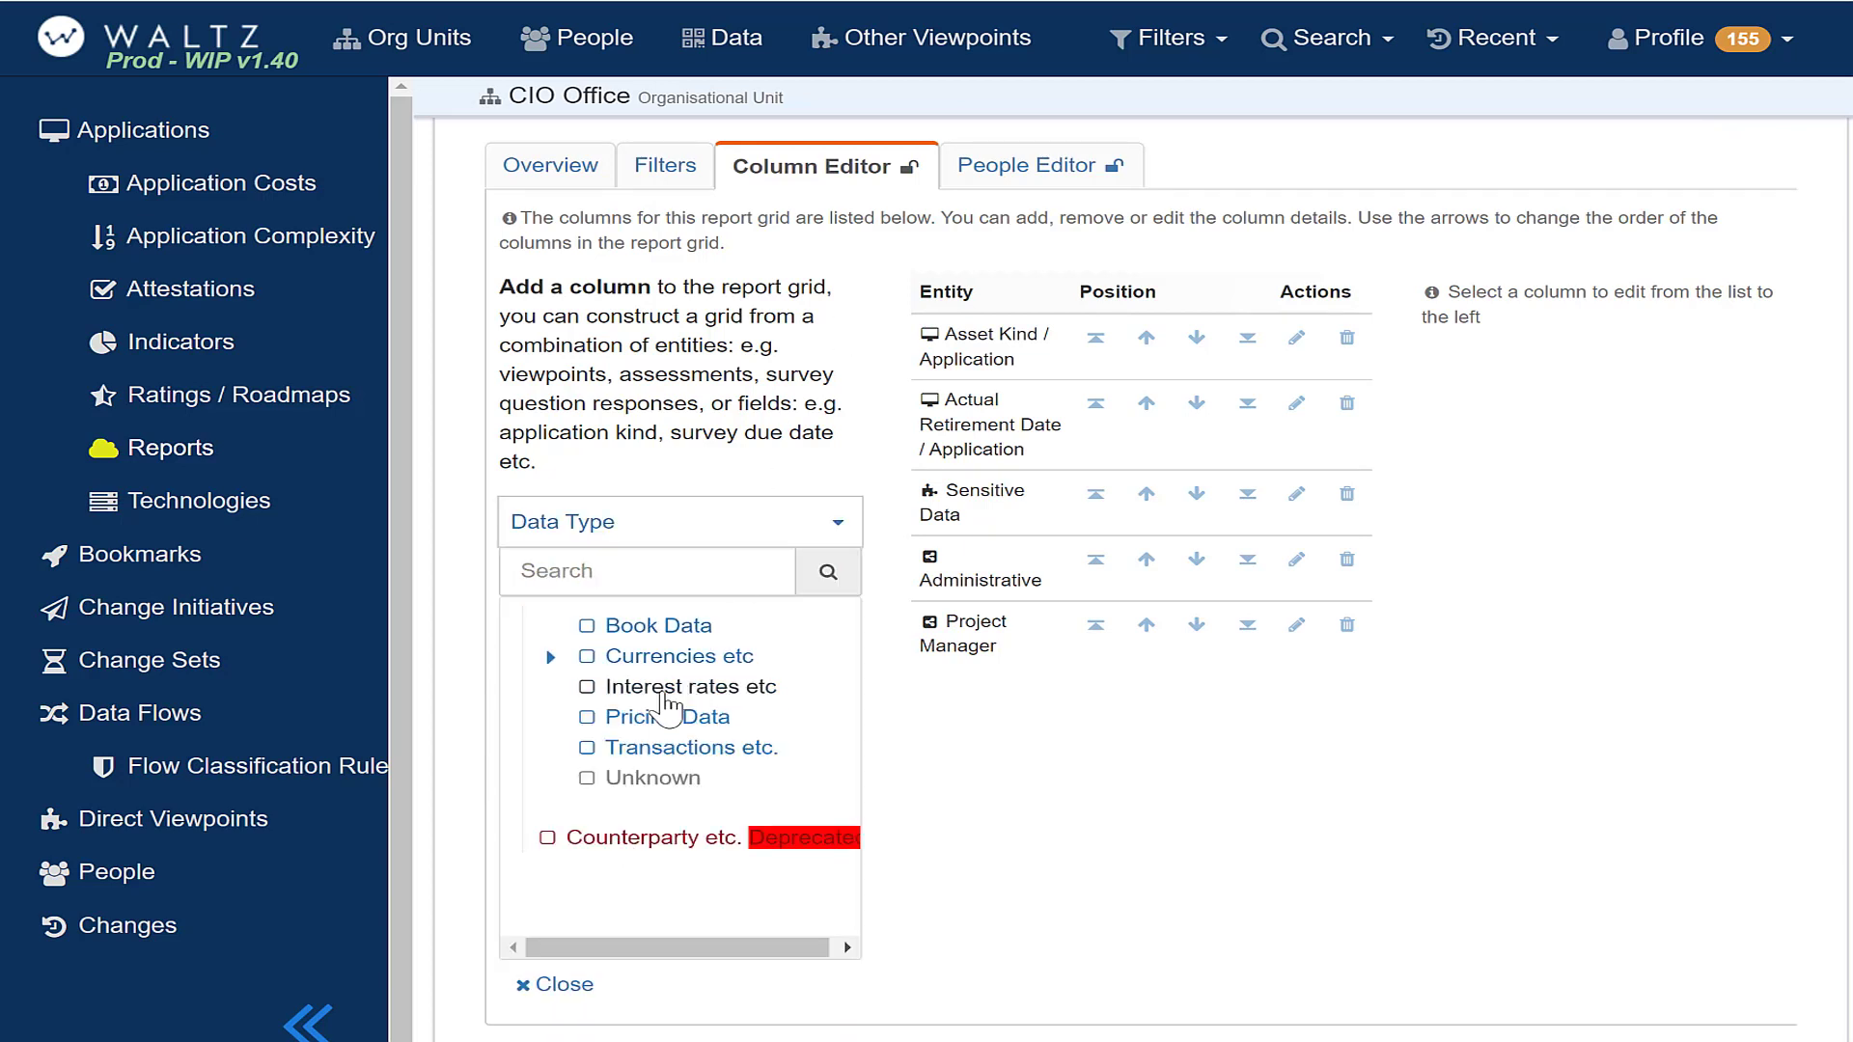
pyautogui.click(642, 656)
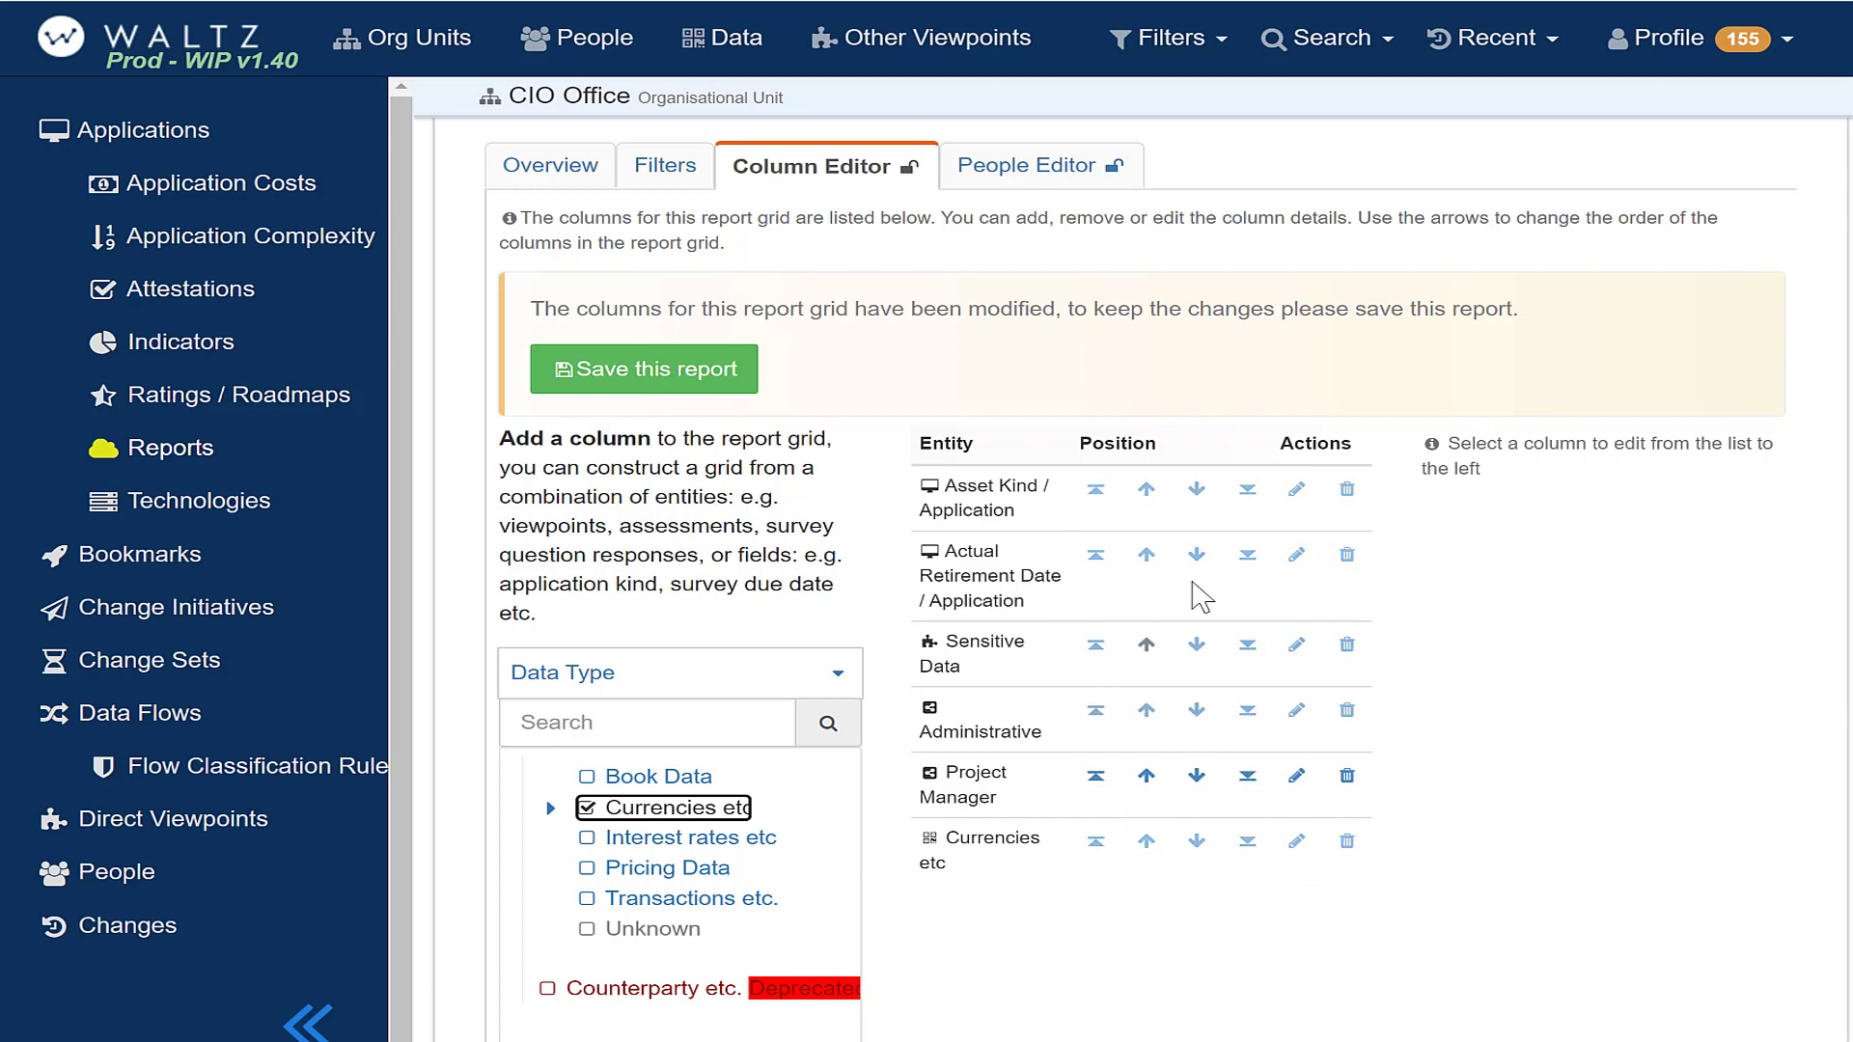
# Move Actual Retirement Date above Asset Kind and Project Manager to the end of the columns, and save the report.
pyautogui.click(1146, 556)
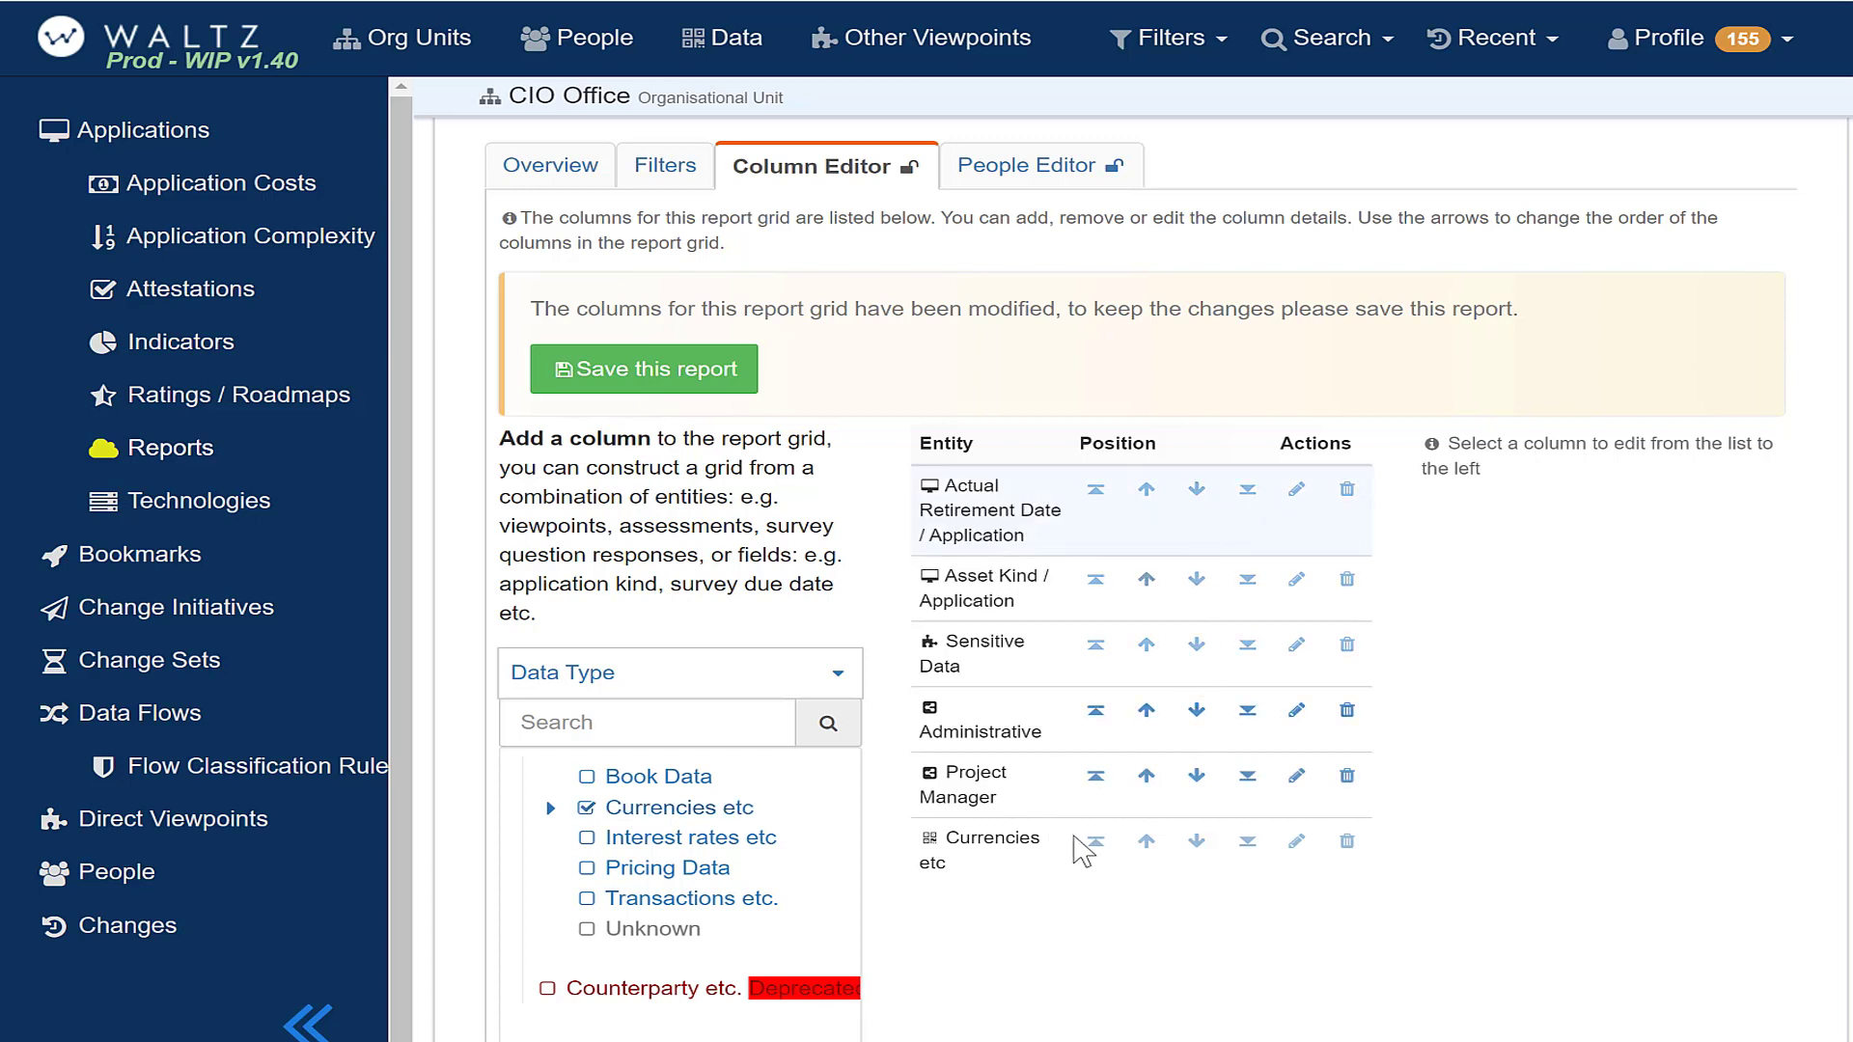
pyautogui.click(1247, 777)
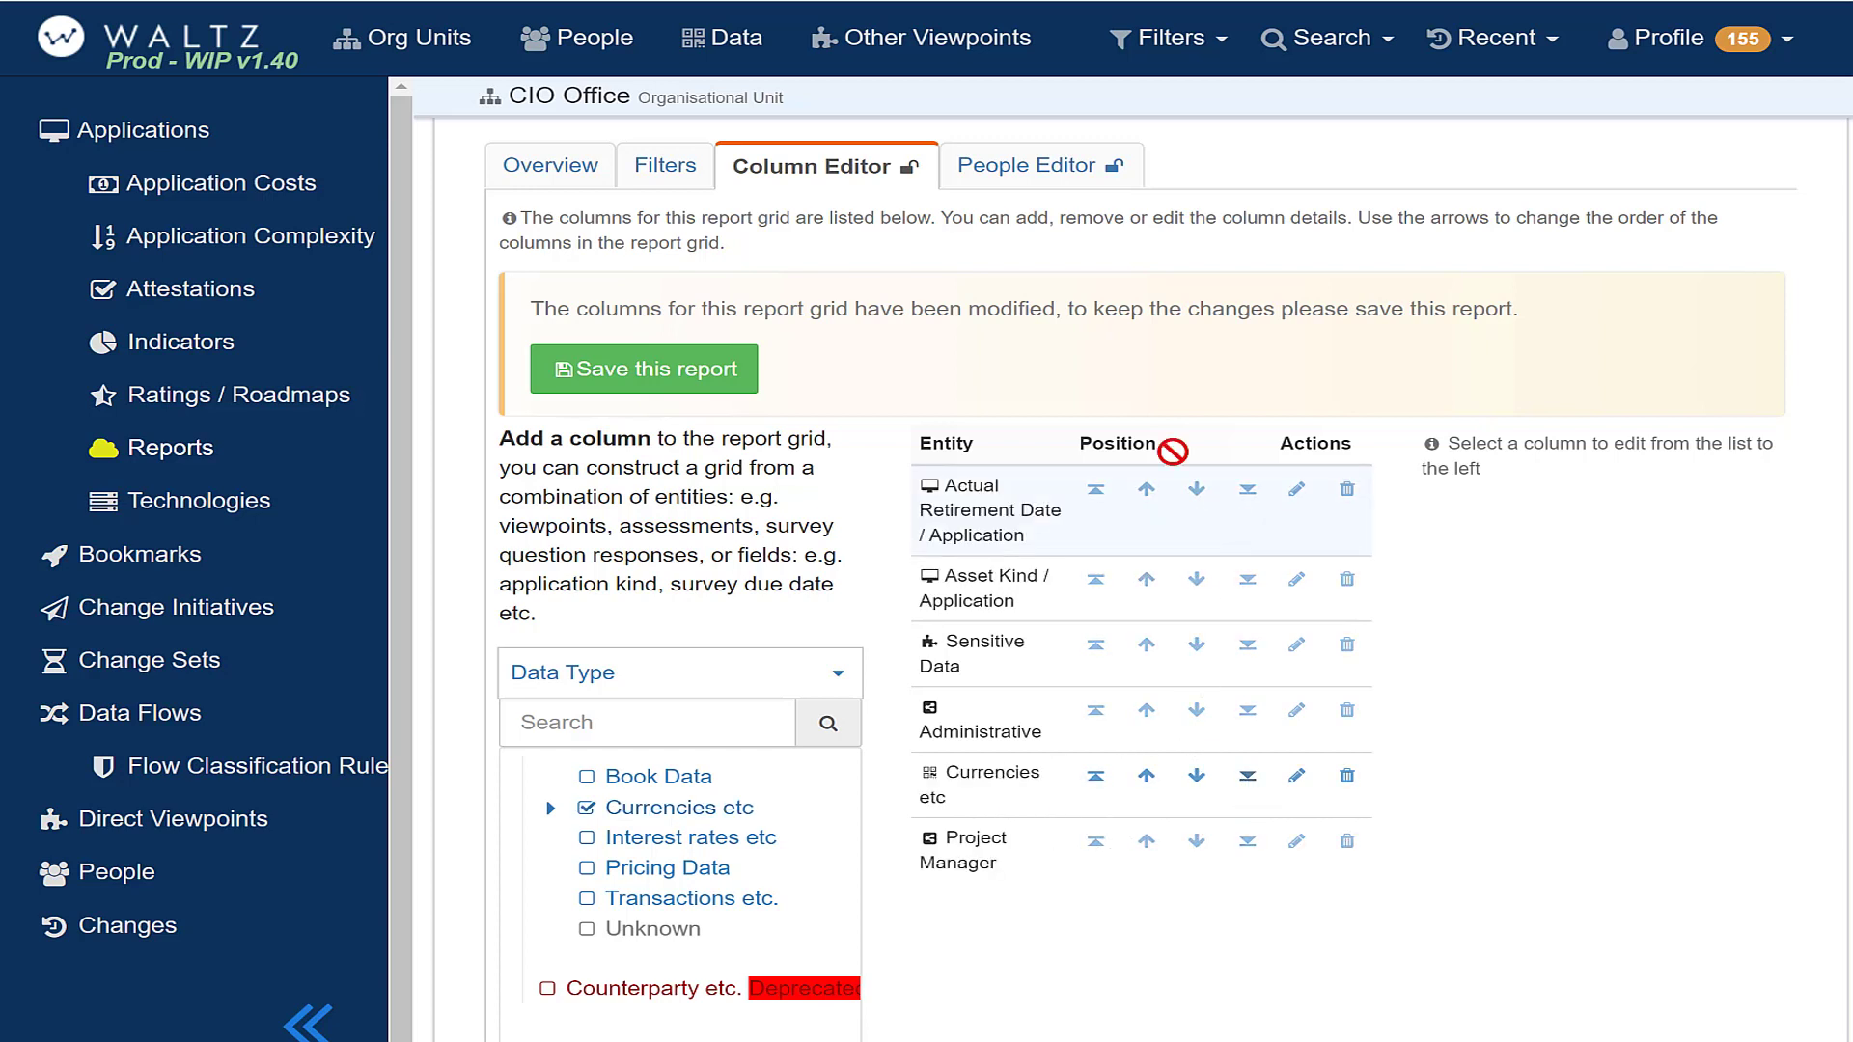
pyautogui.click(675, 370)
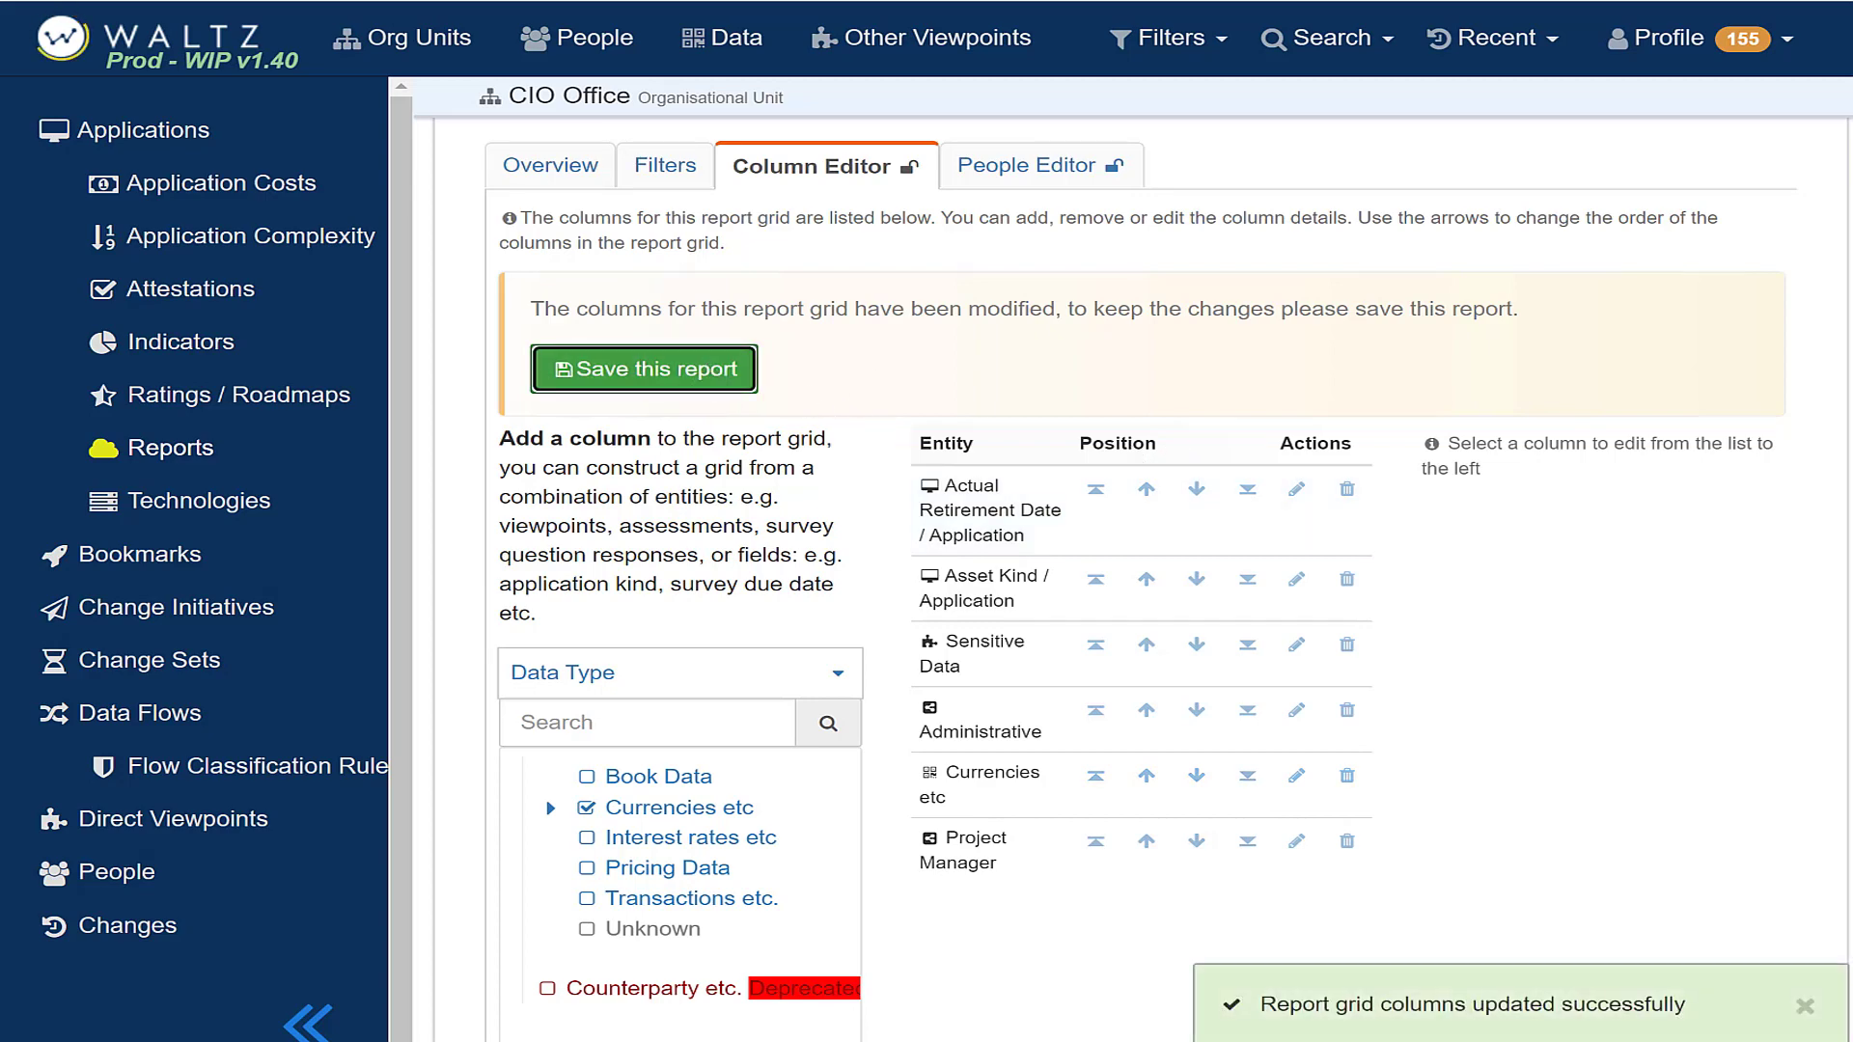
# Set the usage kind of the Administrative column to Summary.
pyautogui.moveTo(1848, 518); pyautogui.dragTo(1834, 710)
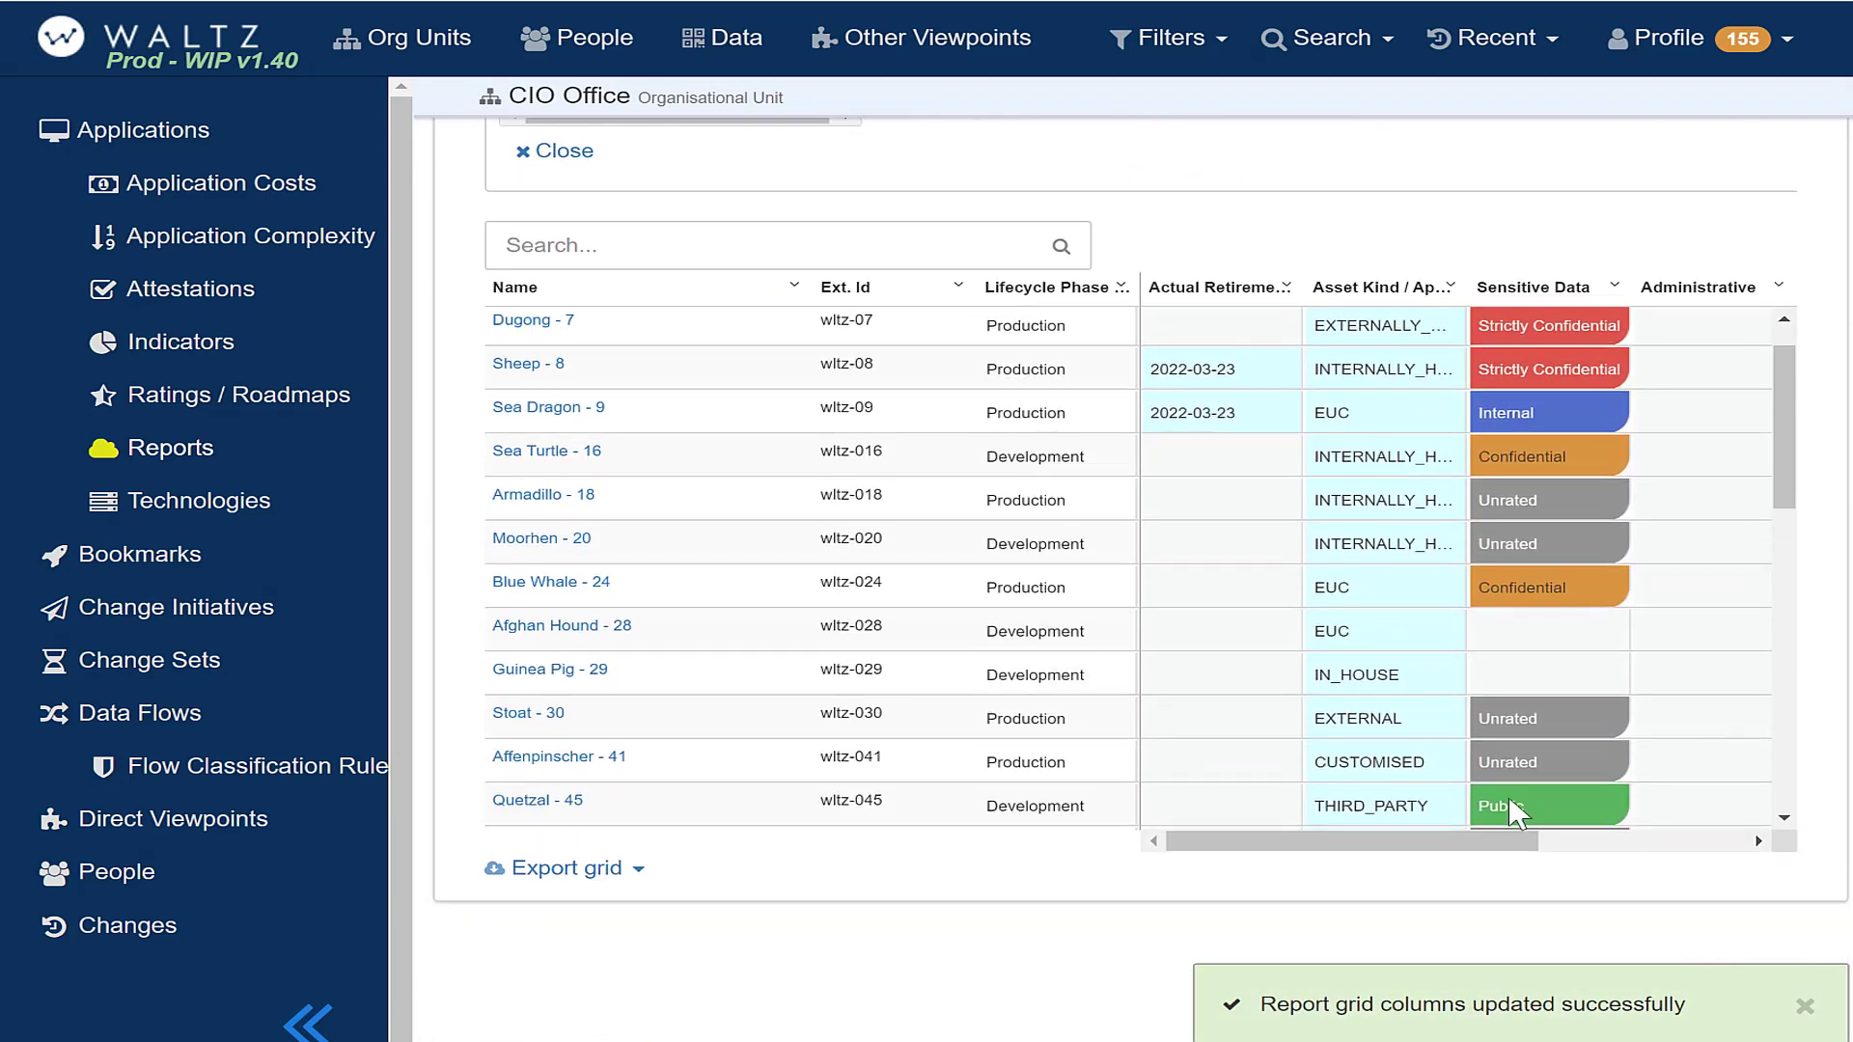
pyautogui.moveTo(1480, 840); pyautogui.dragTo(1728, 872)
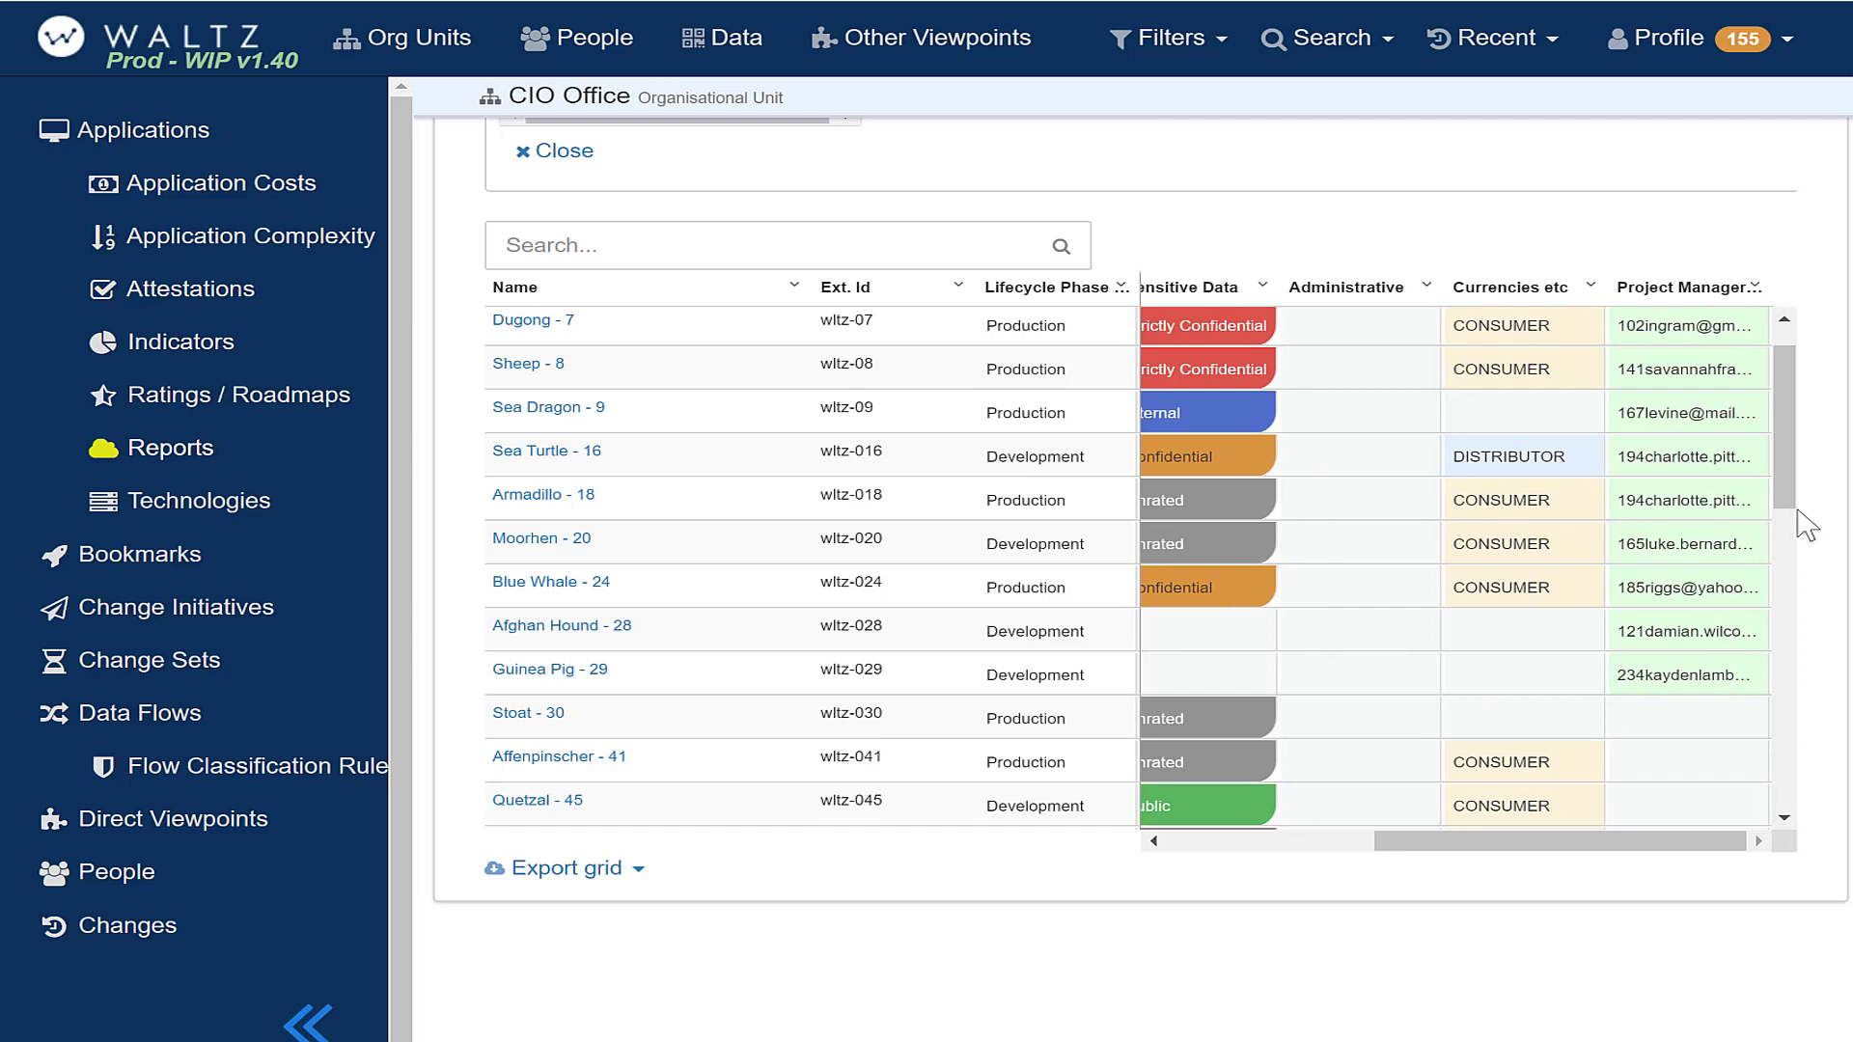
pyautogui.moveTo(1789, 481); pyautogui.dragTo(1788, 228)
pyautogui.scroll(1, 1788, 228)
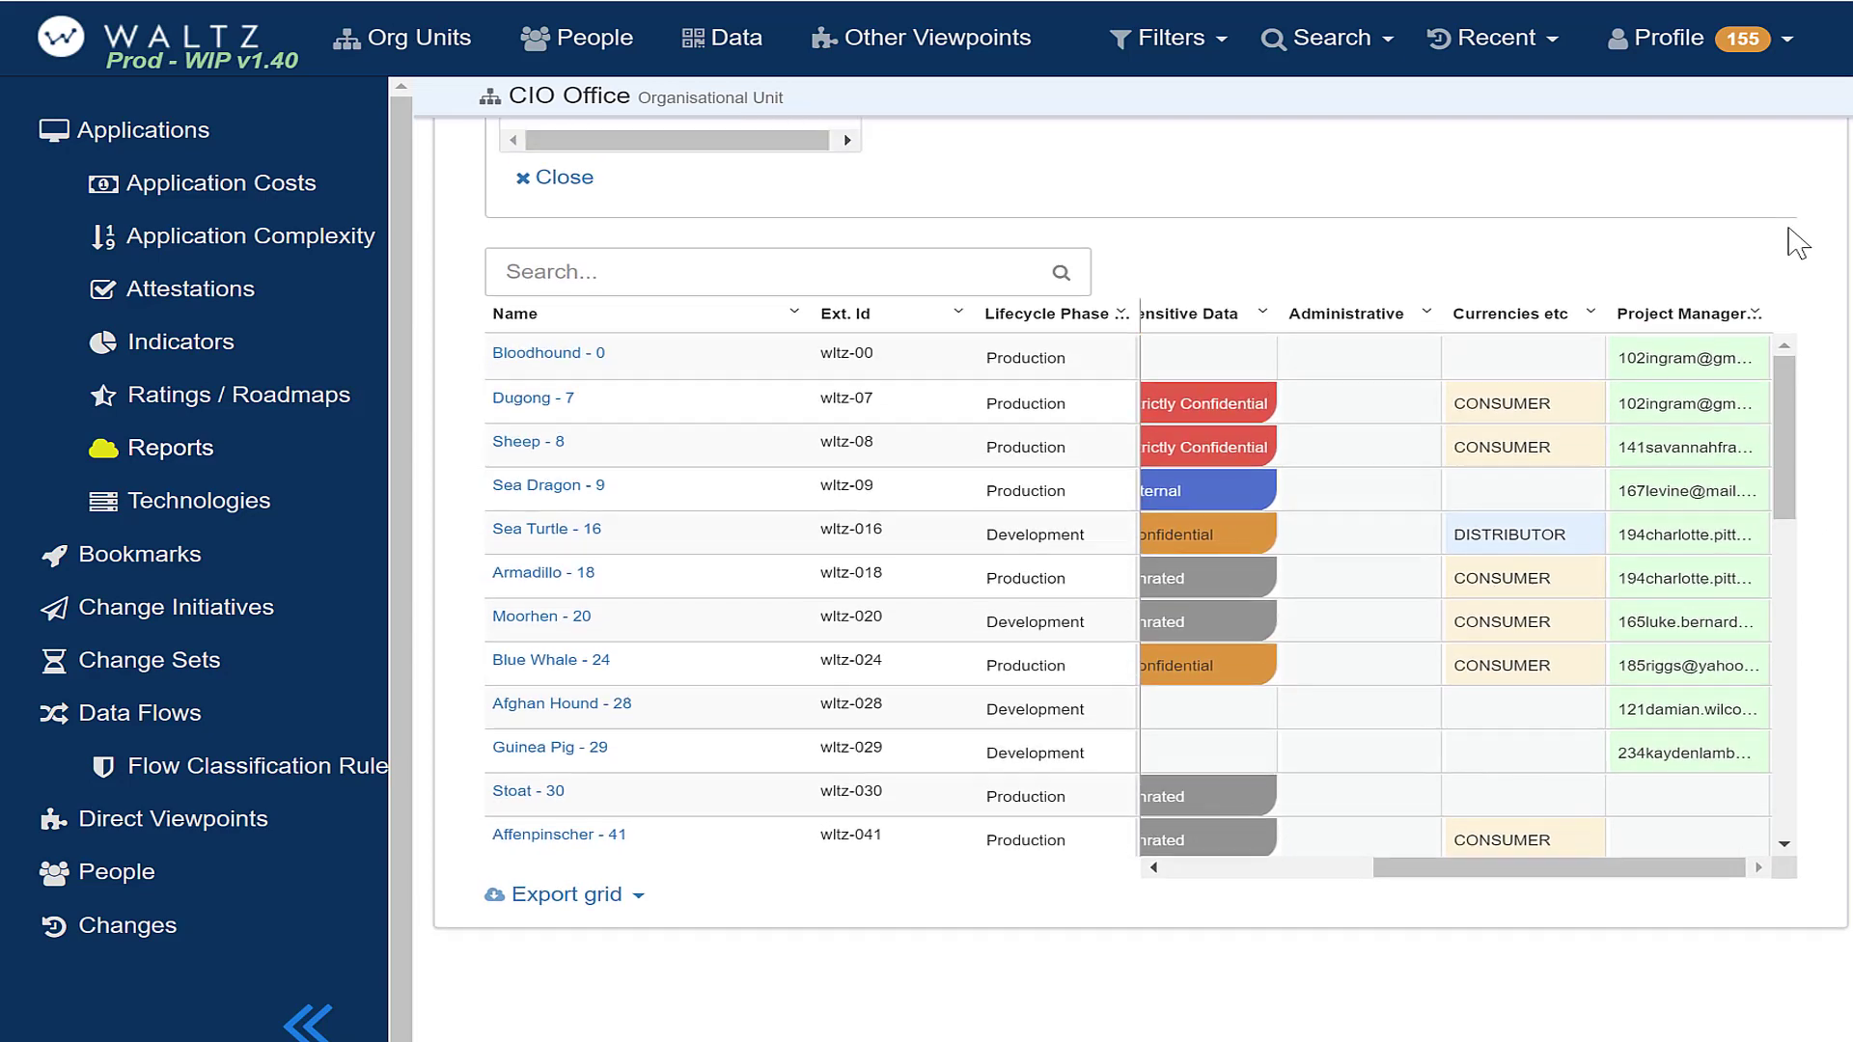
pyautogui.scroll(5, 1793, 237)
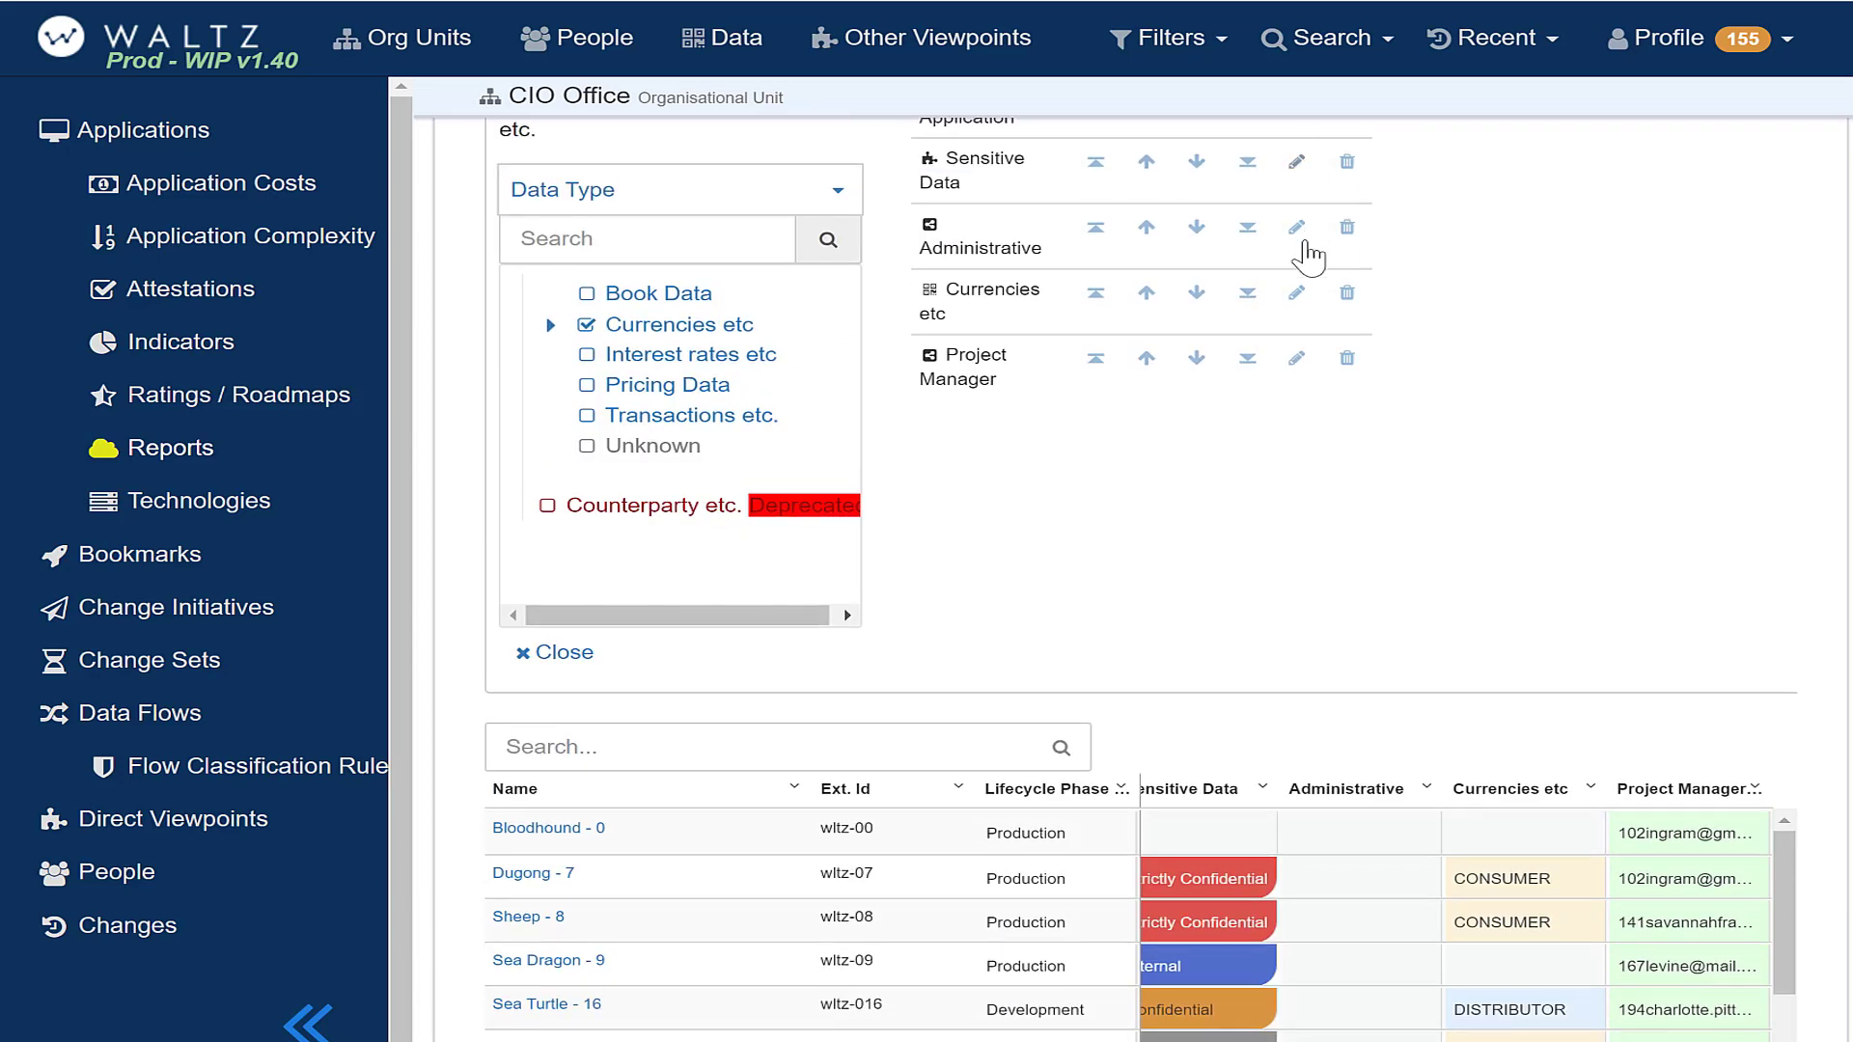
pyautogui.click(1295, 228)
pyautogui.scroll(2, 1442, 521)
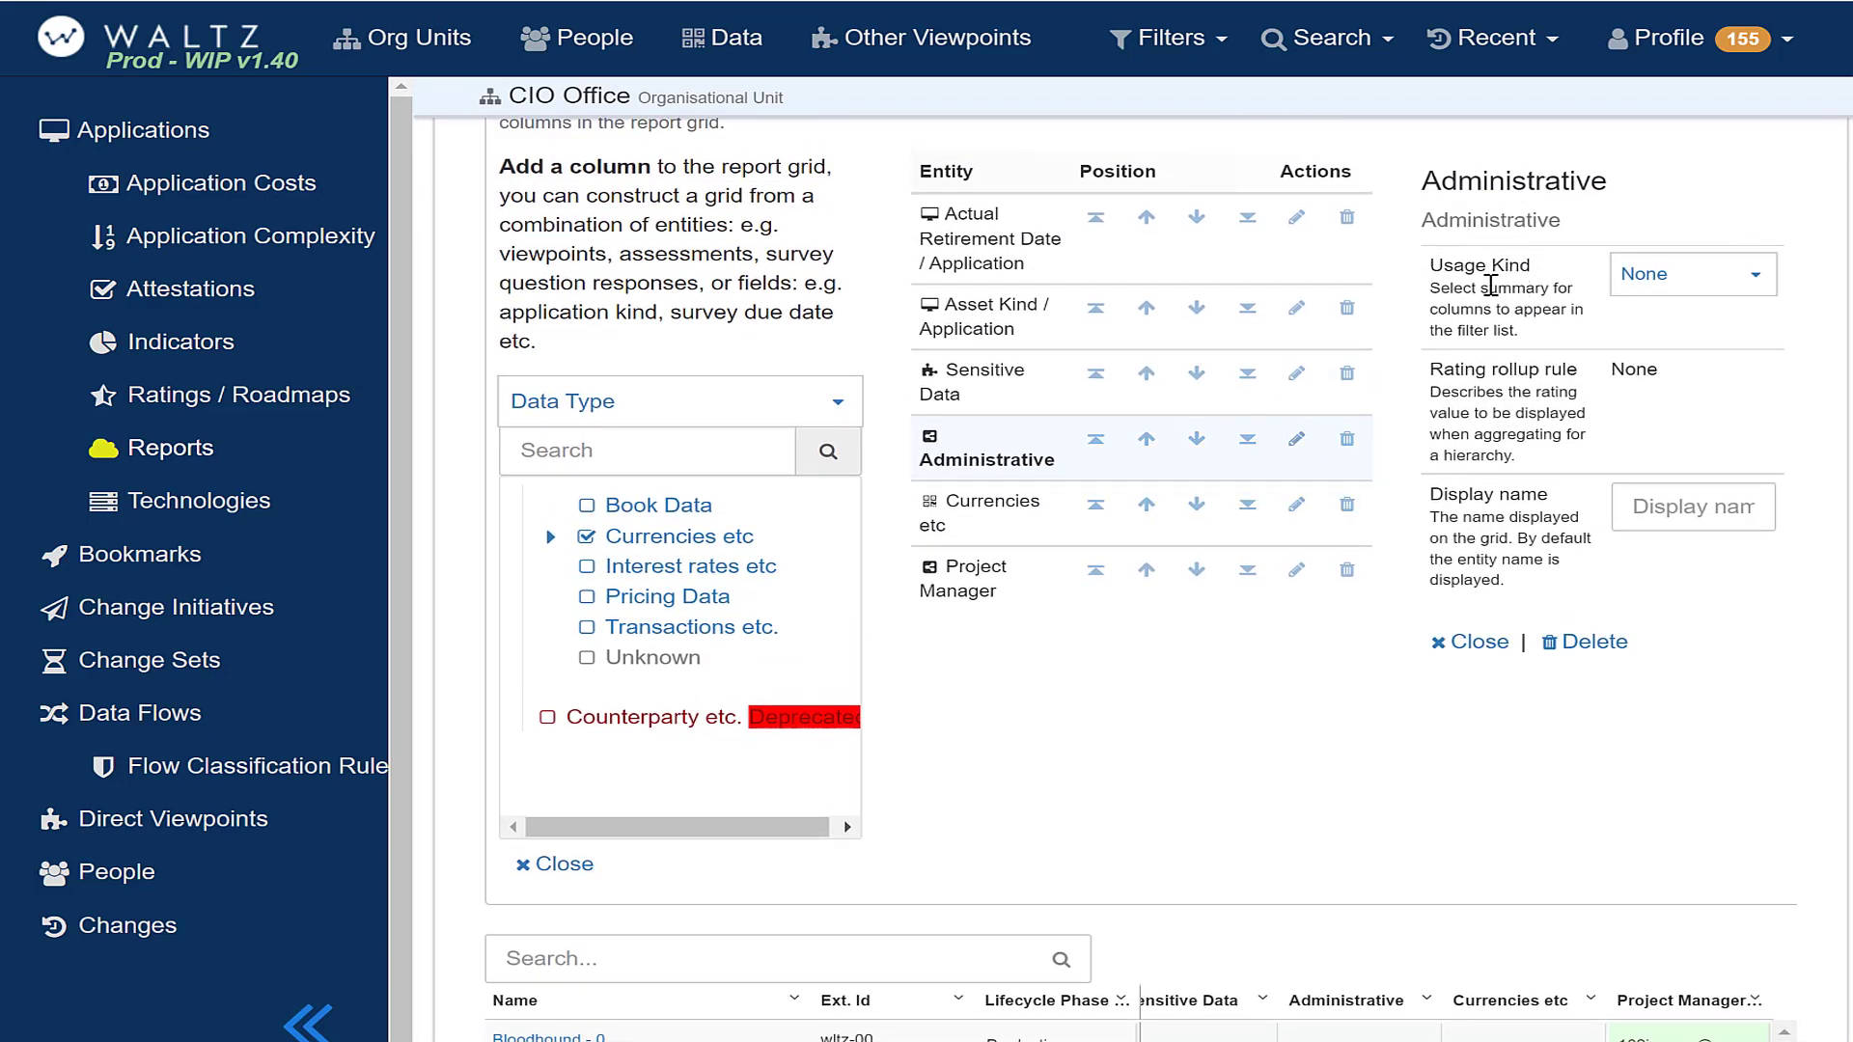
pyautogui.click(1707, 284)
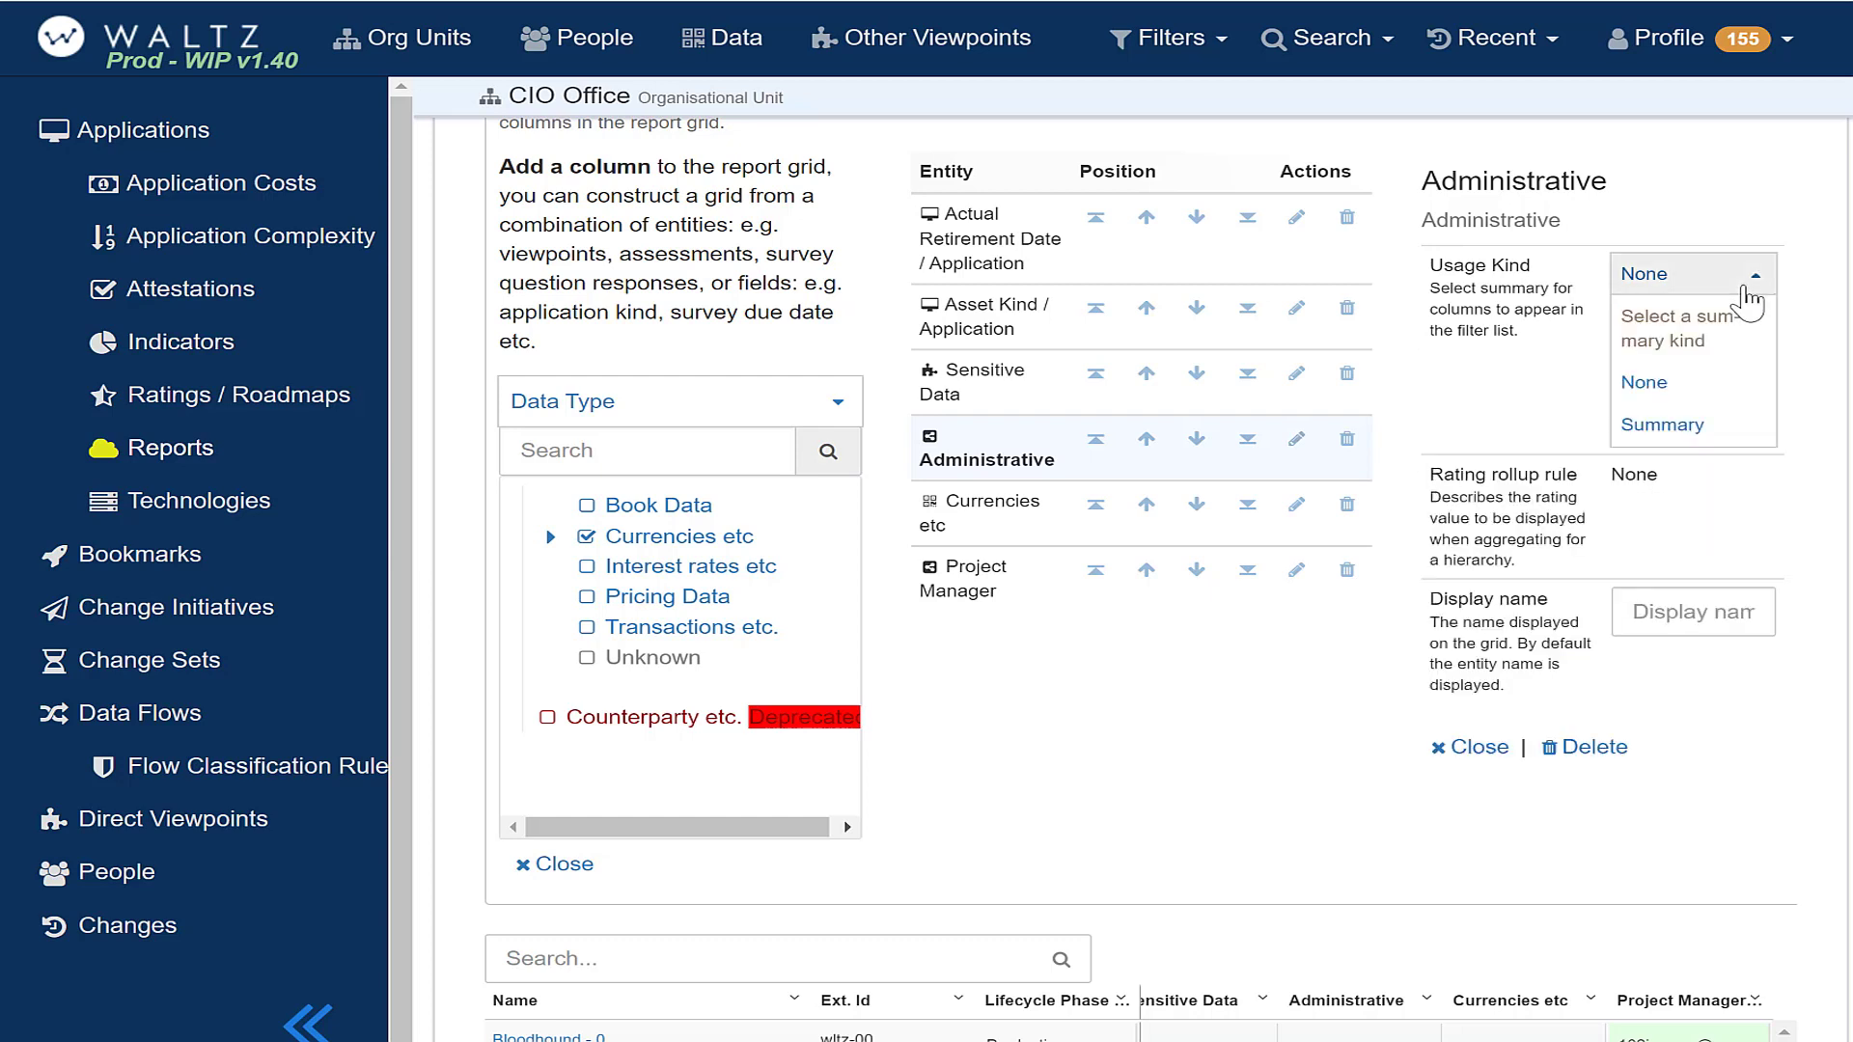
pyautogui.click(1662, 425)
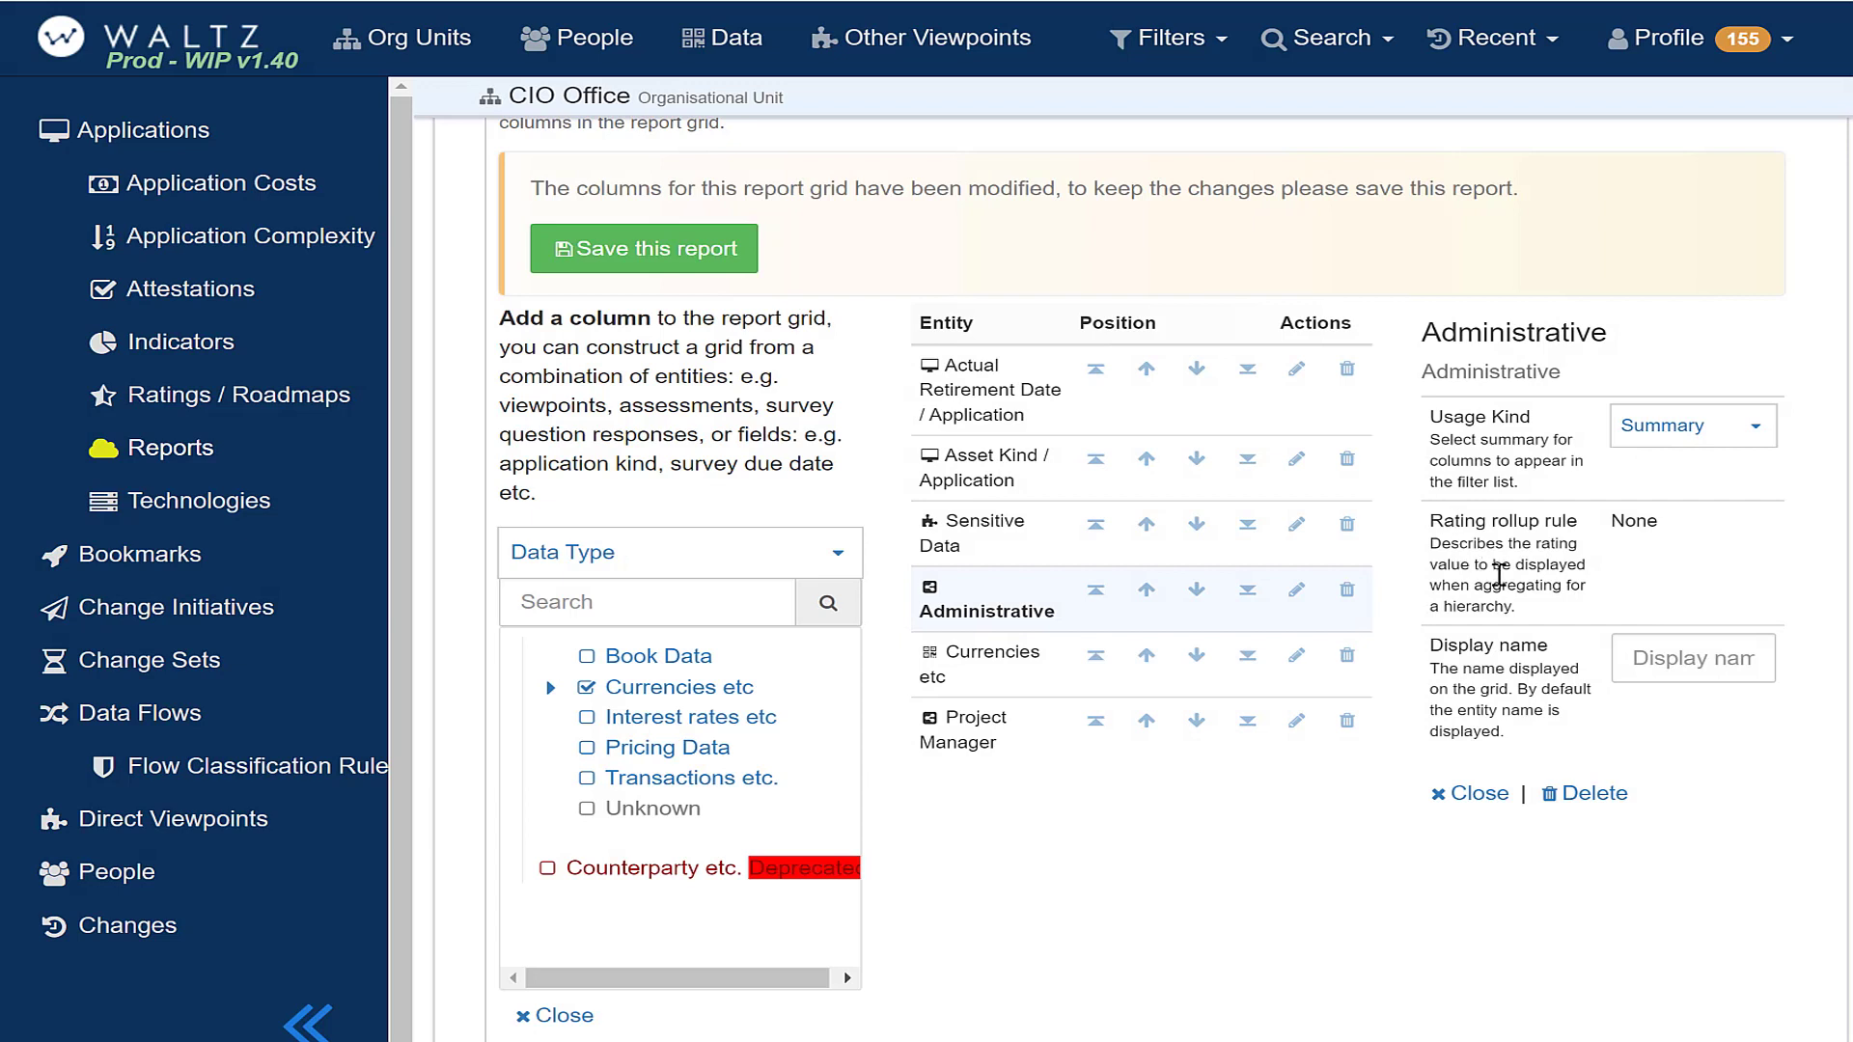
# Give the Administrative column the display name Admin and save the report.
pyautogui.click(1672, 666)
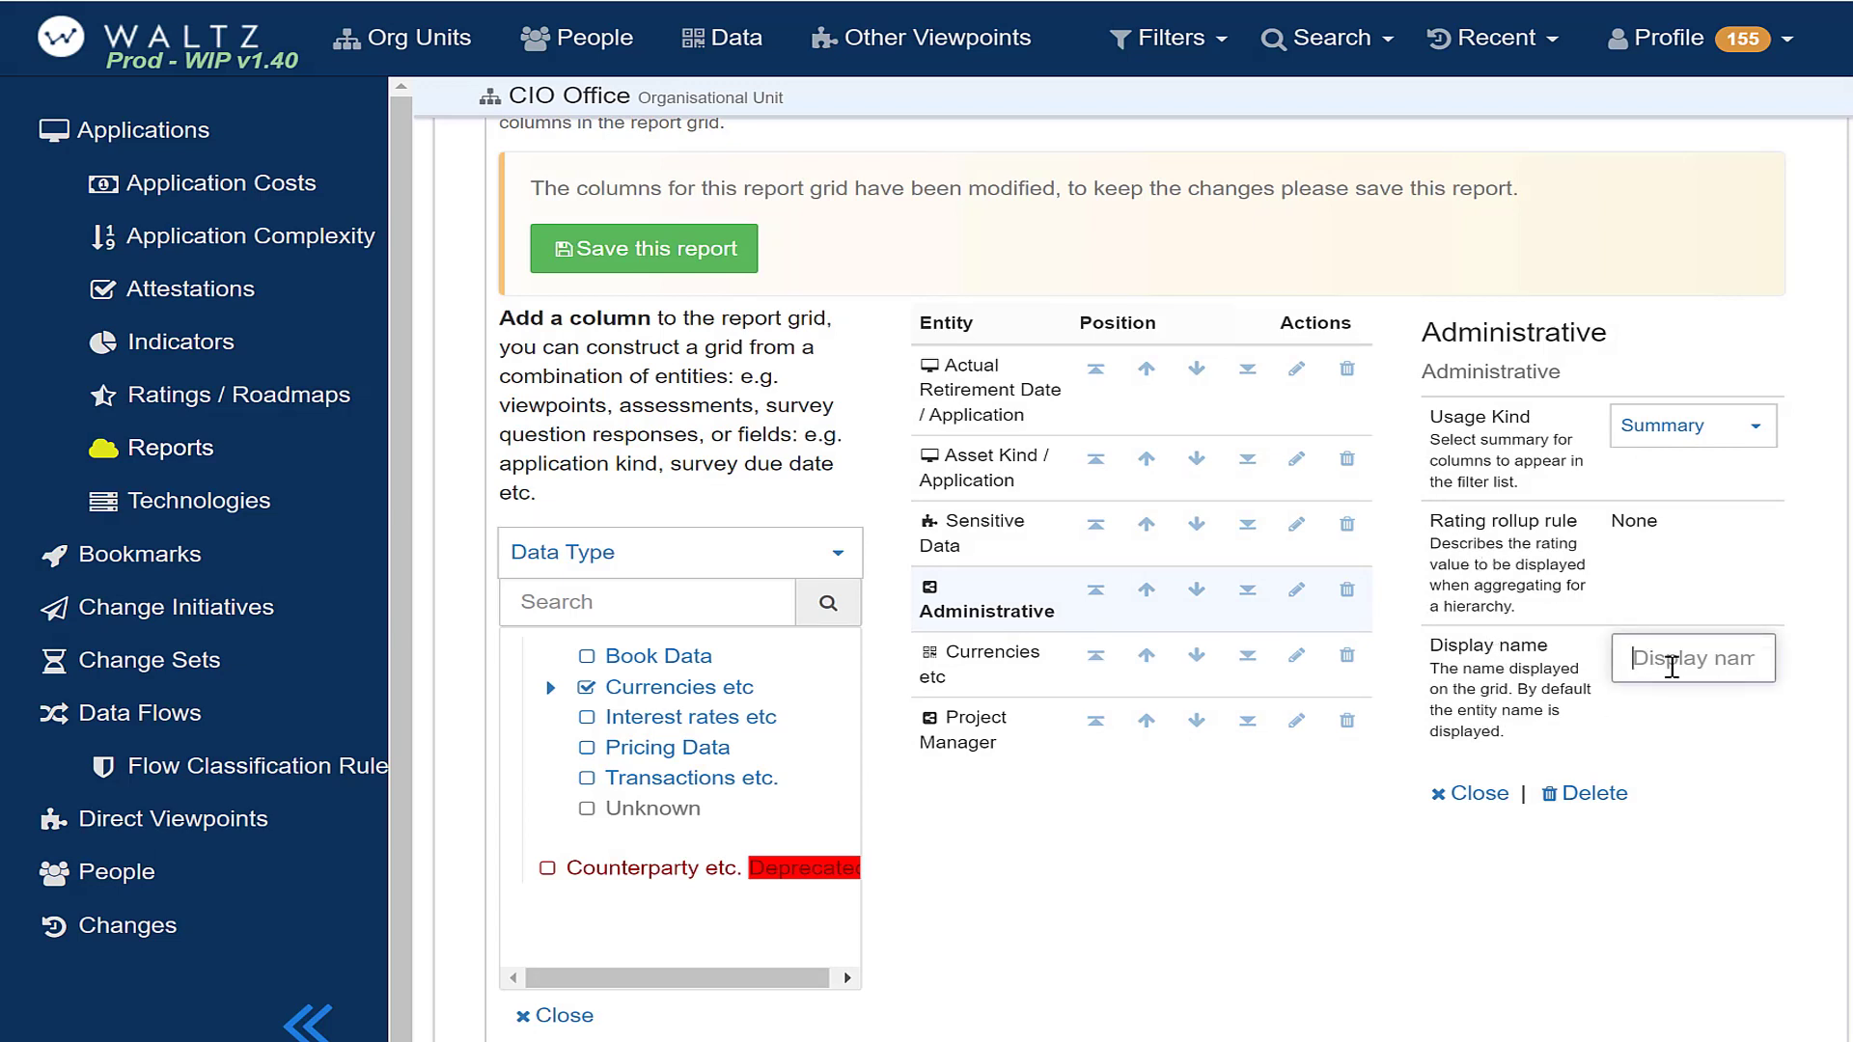
pyautogui.write('Ad')
pyautogui.click(622, 249)
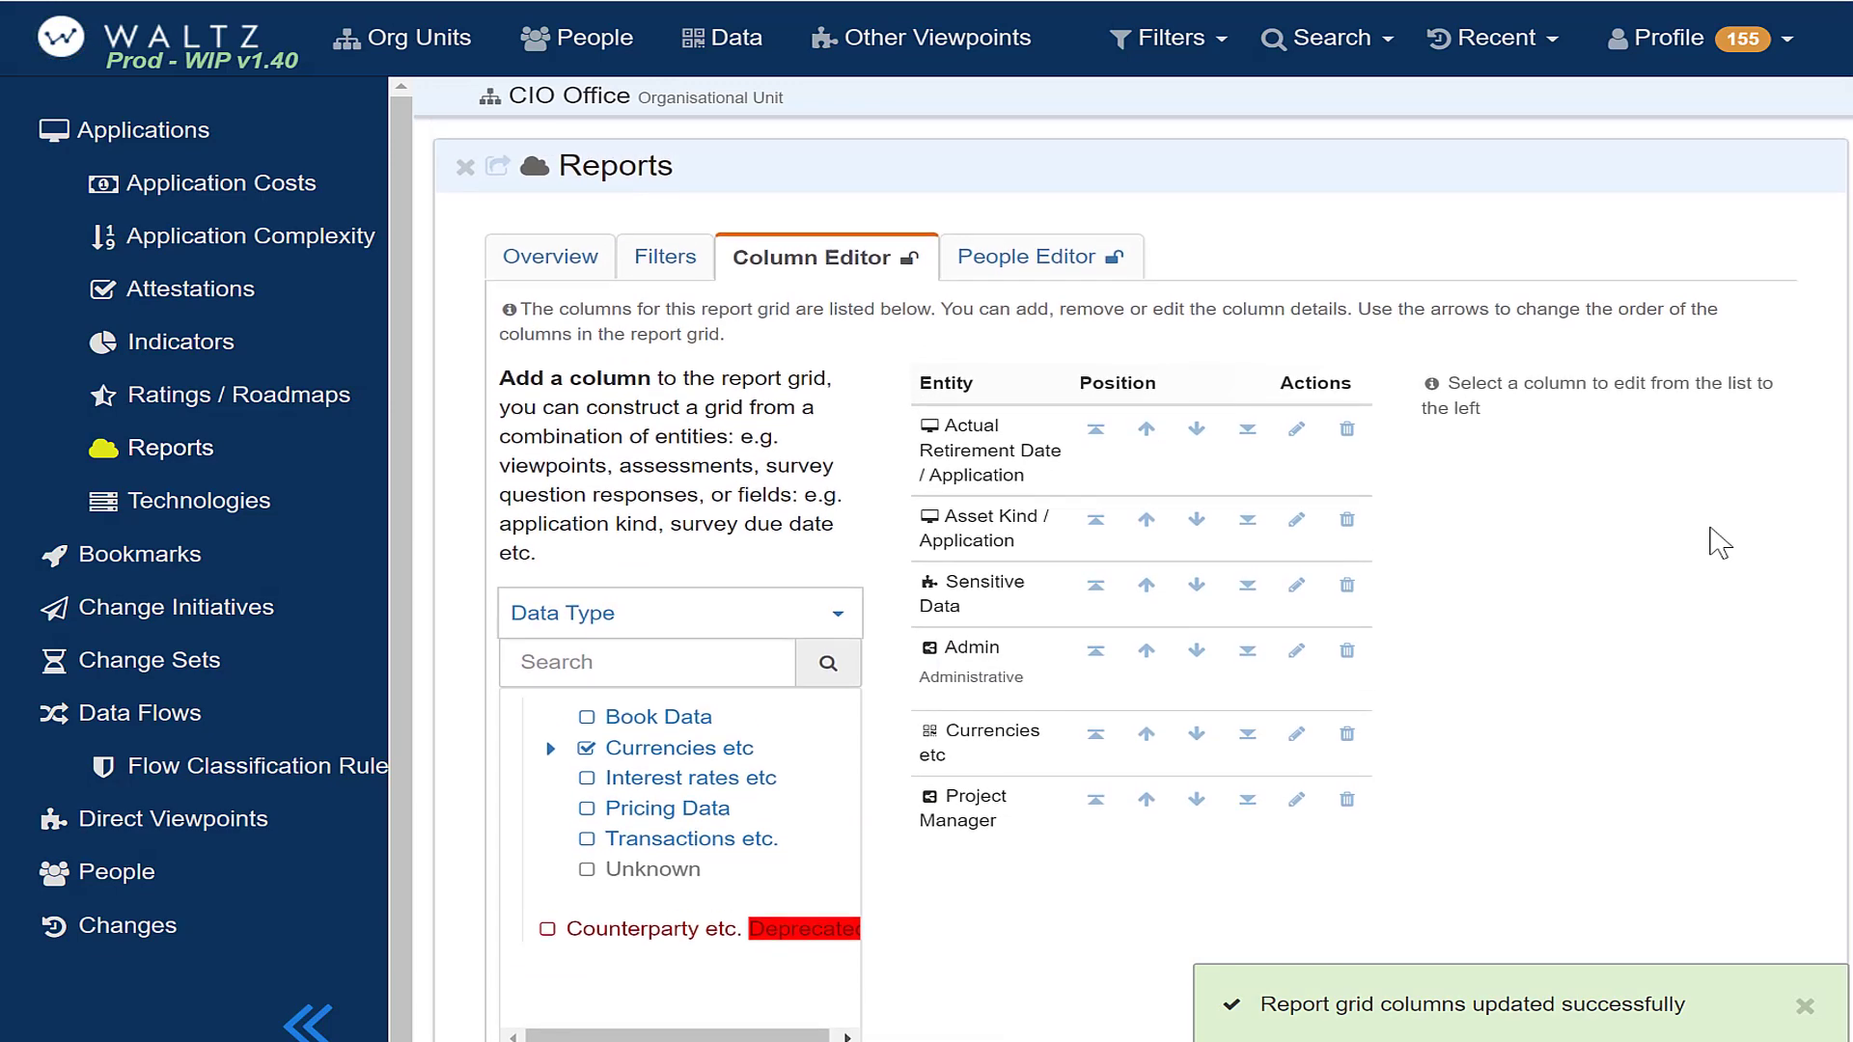
# Remove the Actual Retirement Date column from the report grid and save the report.
pyautogui.scroll(-5, 1719, 543)
pyautogui.scroll(-3, 1720, 543)
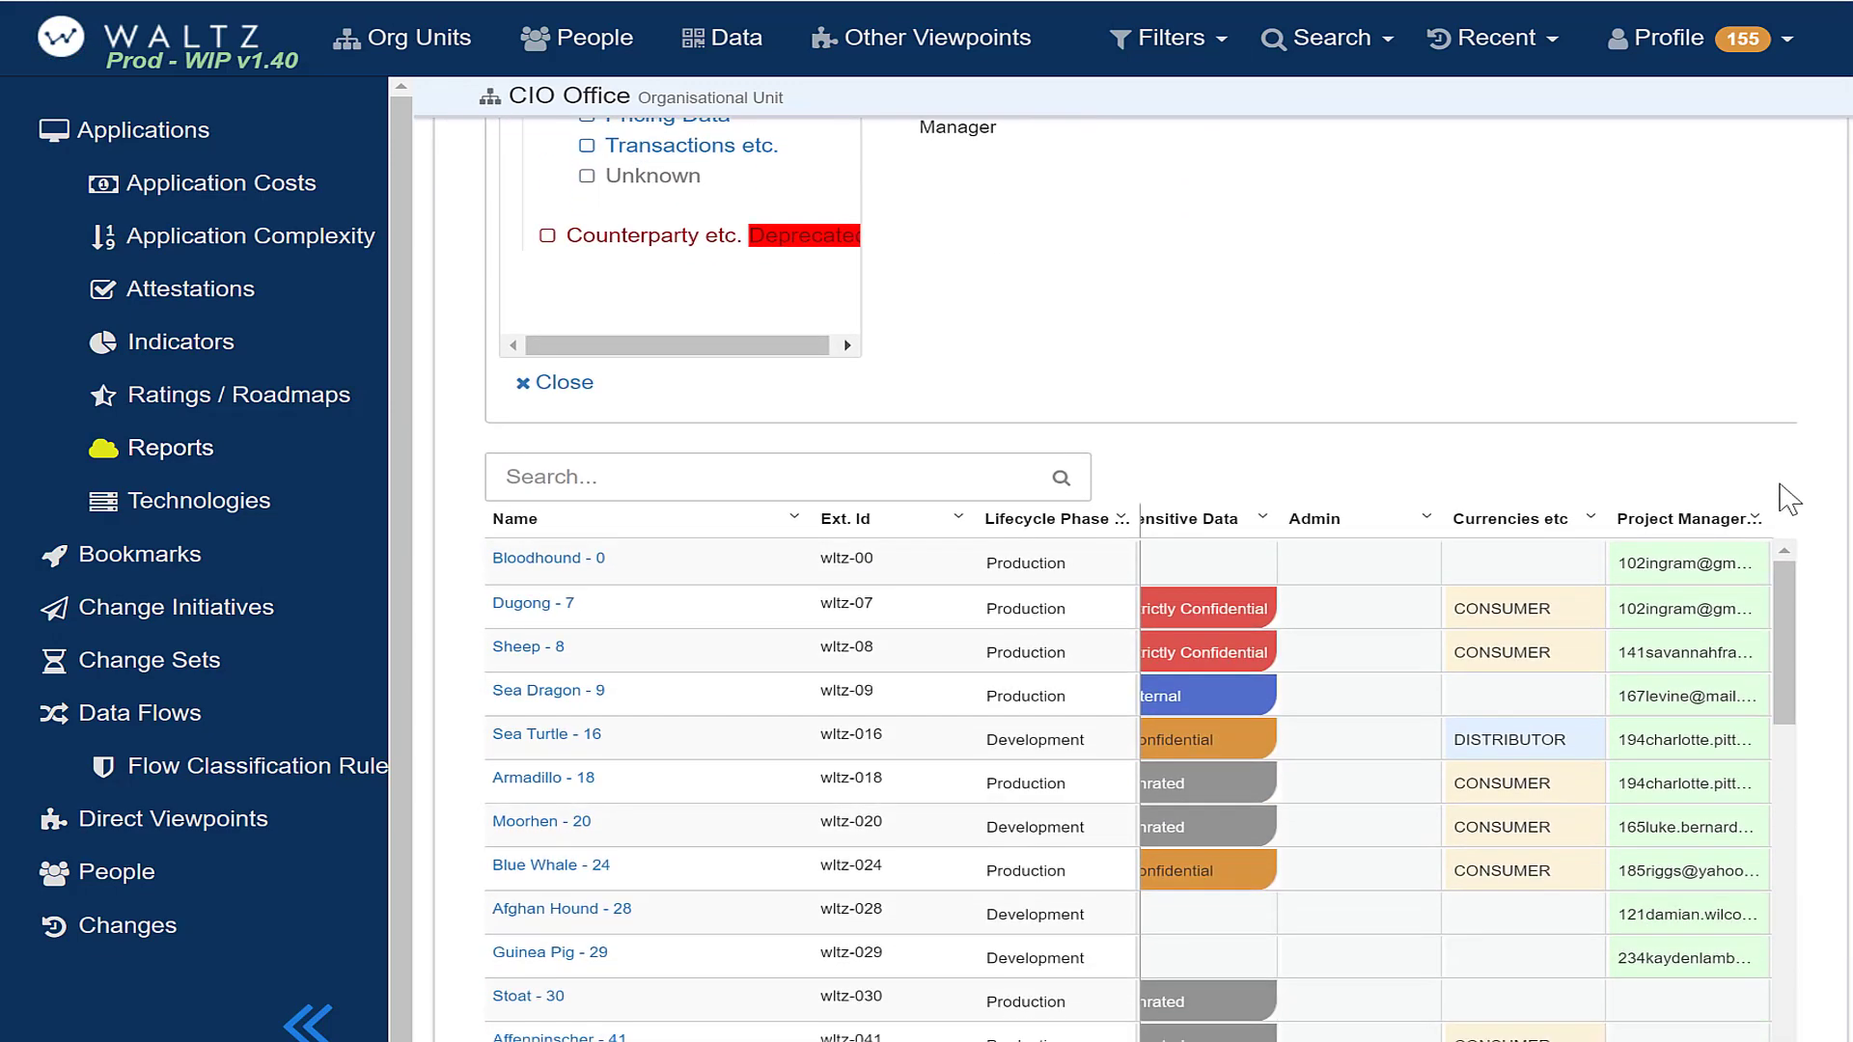
pyautogui.scroll(-2, 1522, 923)
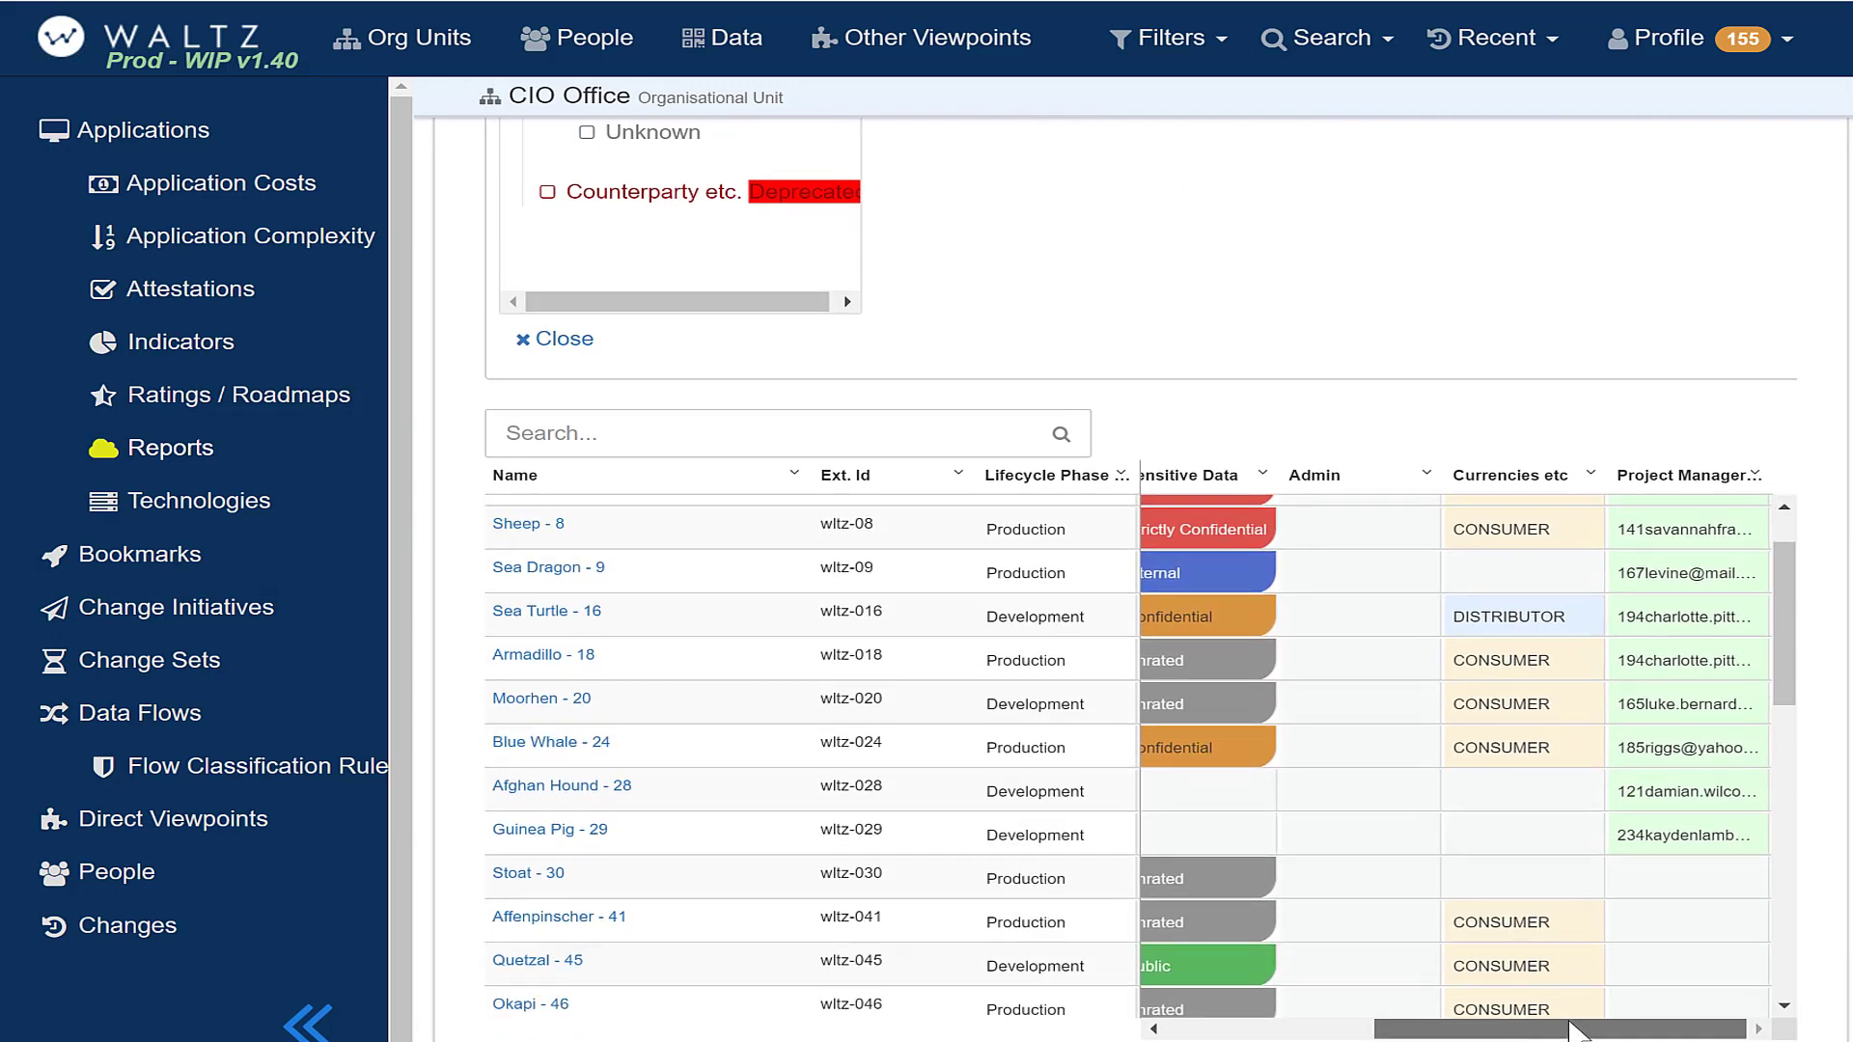
pyautogui.hscroll(-3, 1563, 1029)
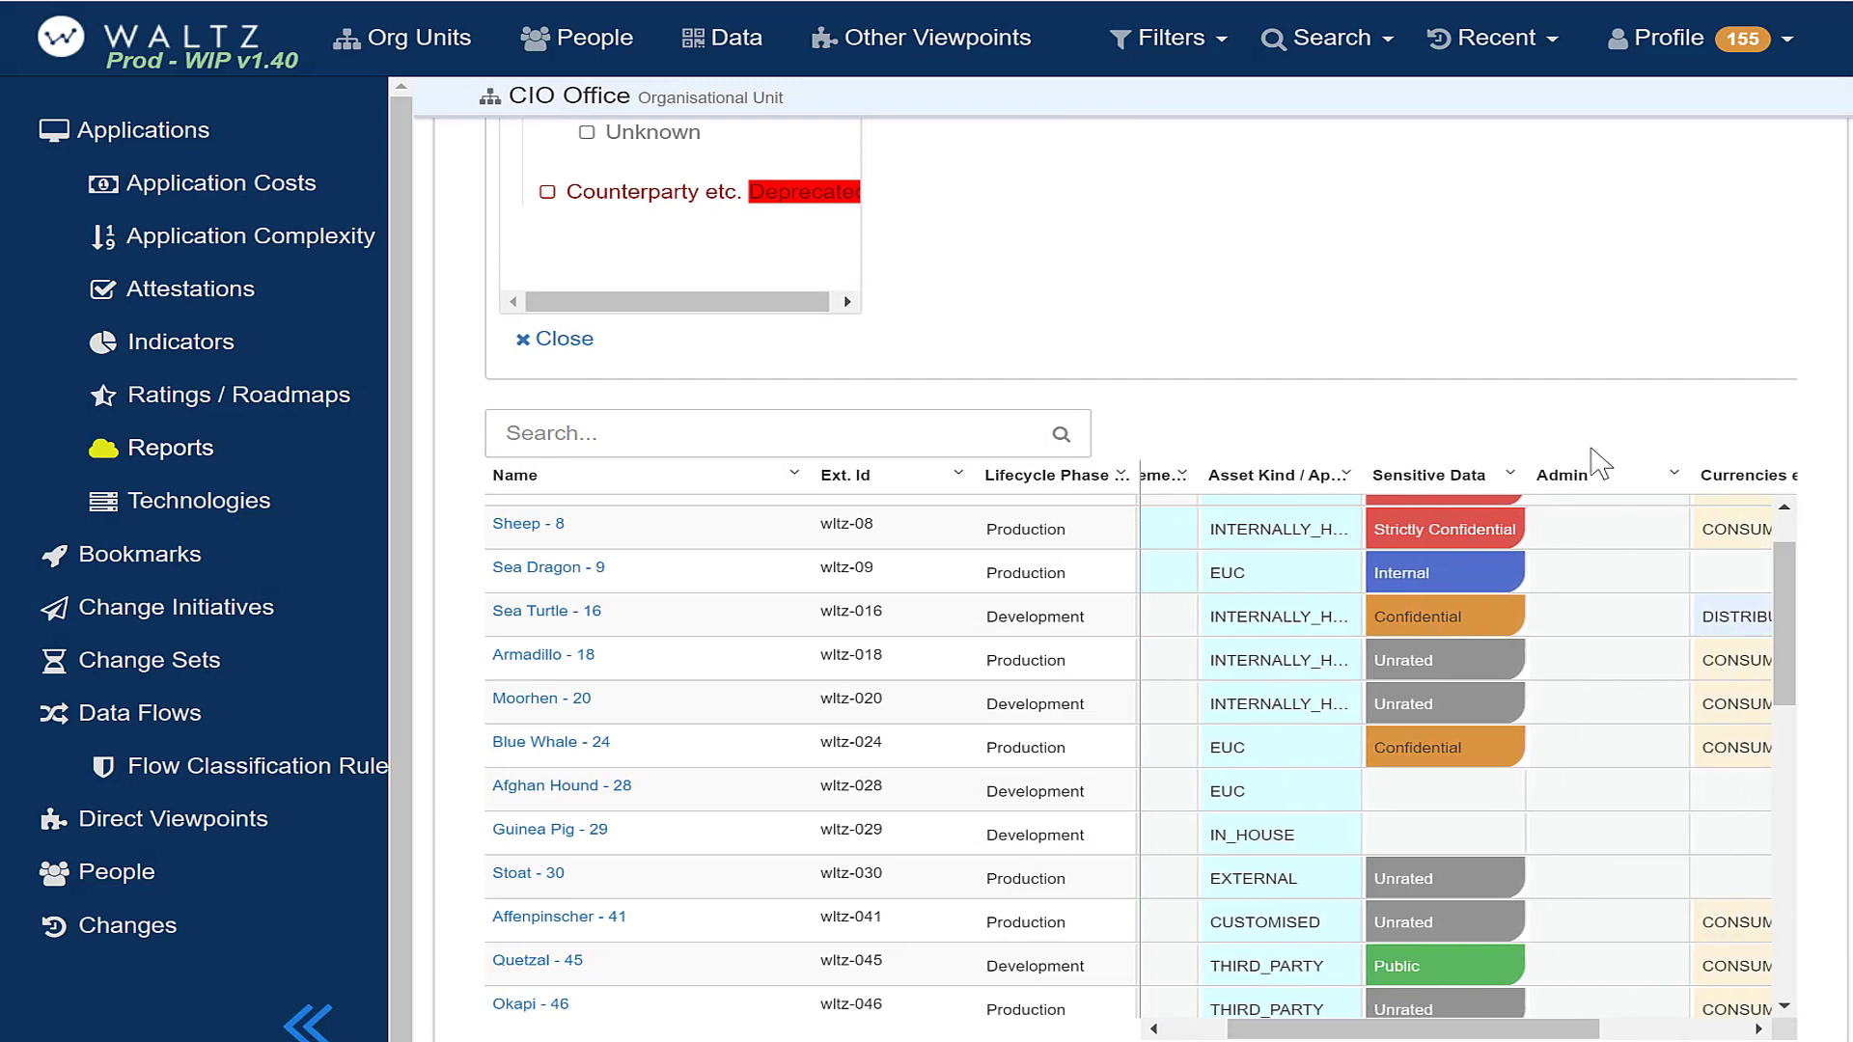
pyautogui.scroll(7, 1599, 464)
pyautogui.click(1345, 339)
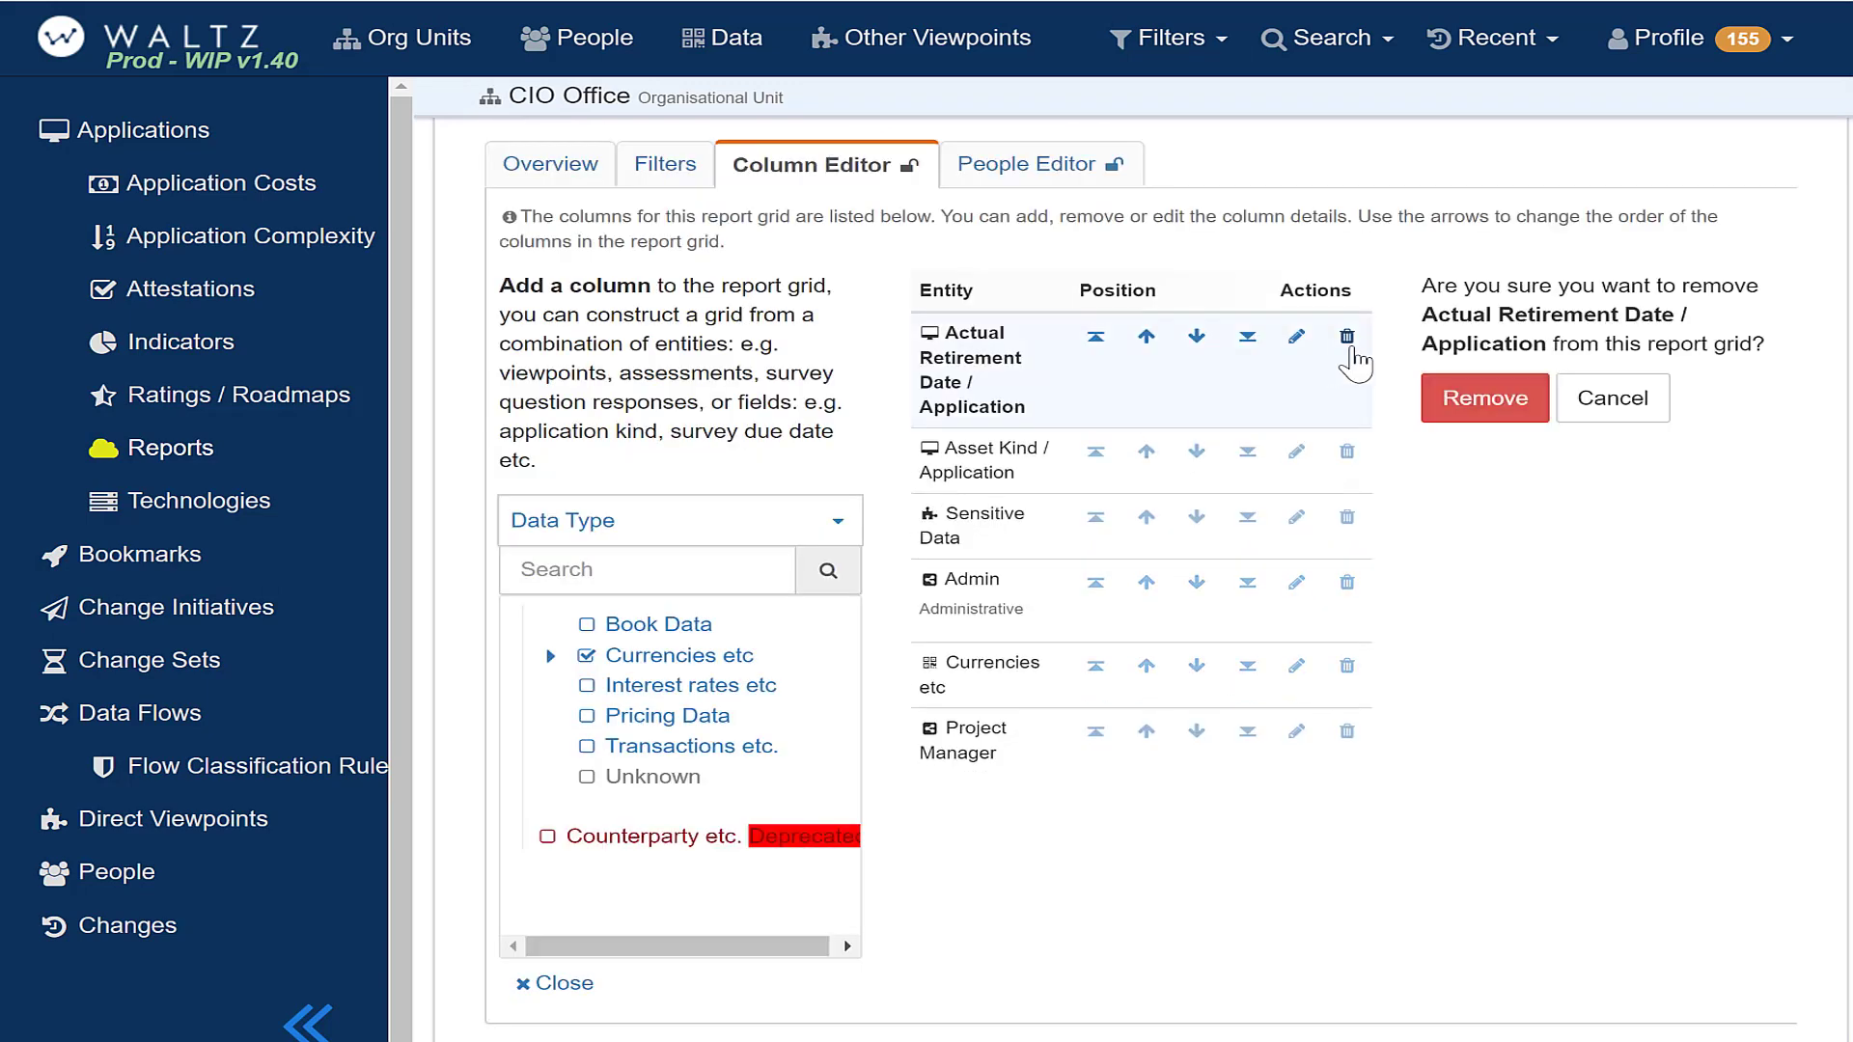
pyautogui.click(1492, 396)
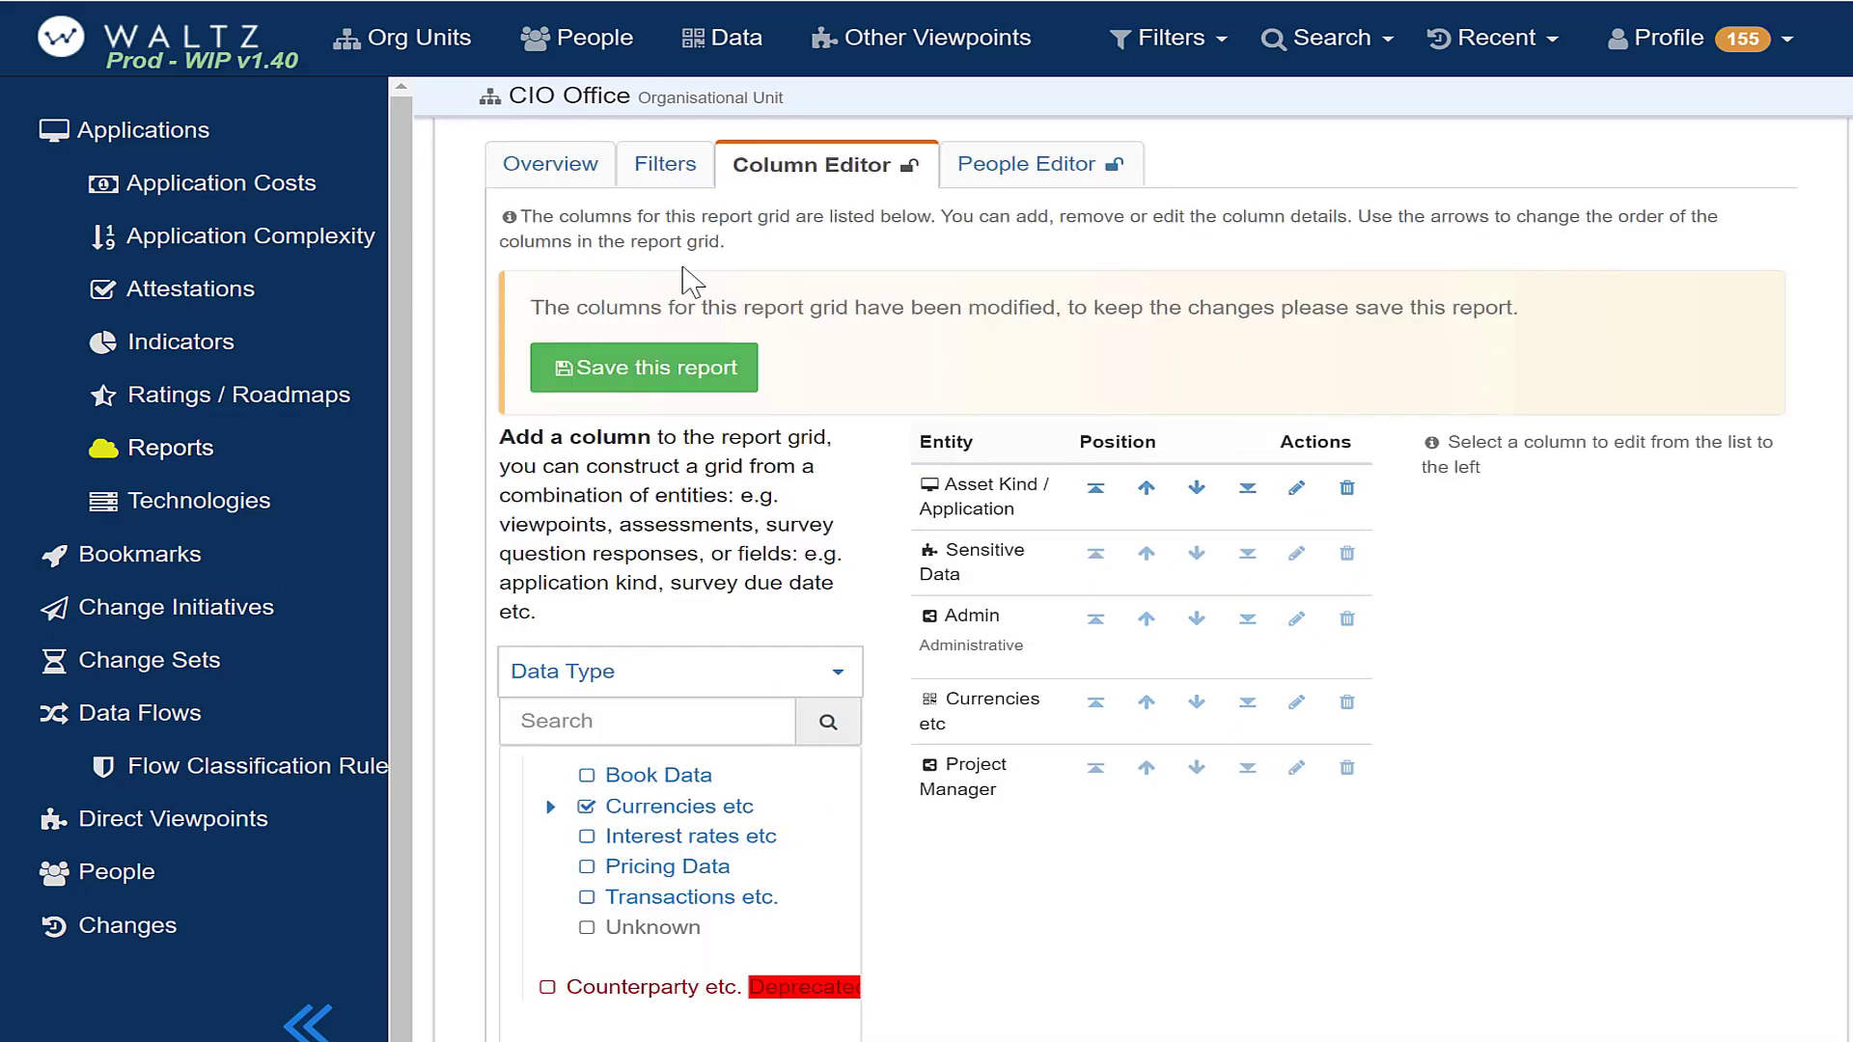
pyautogui.click(579, 368)
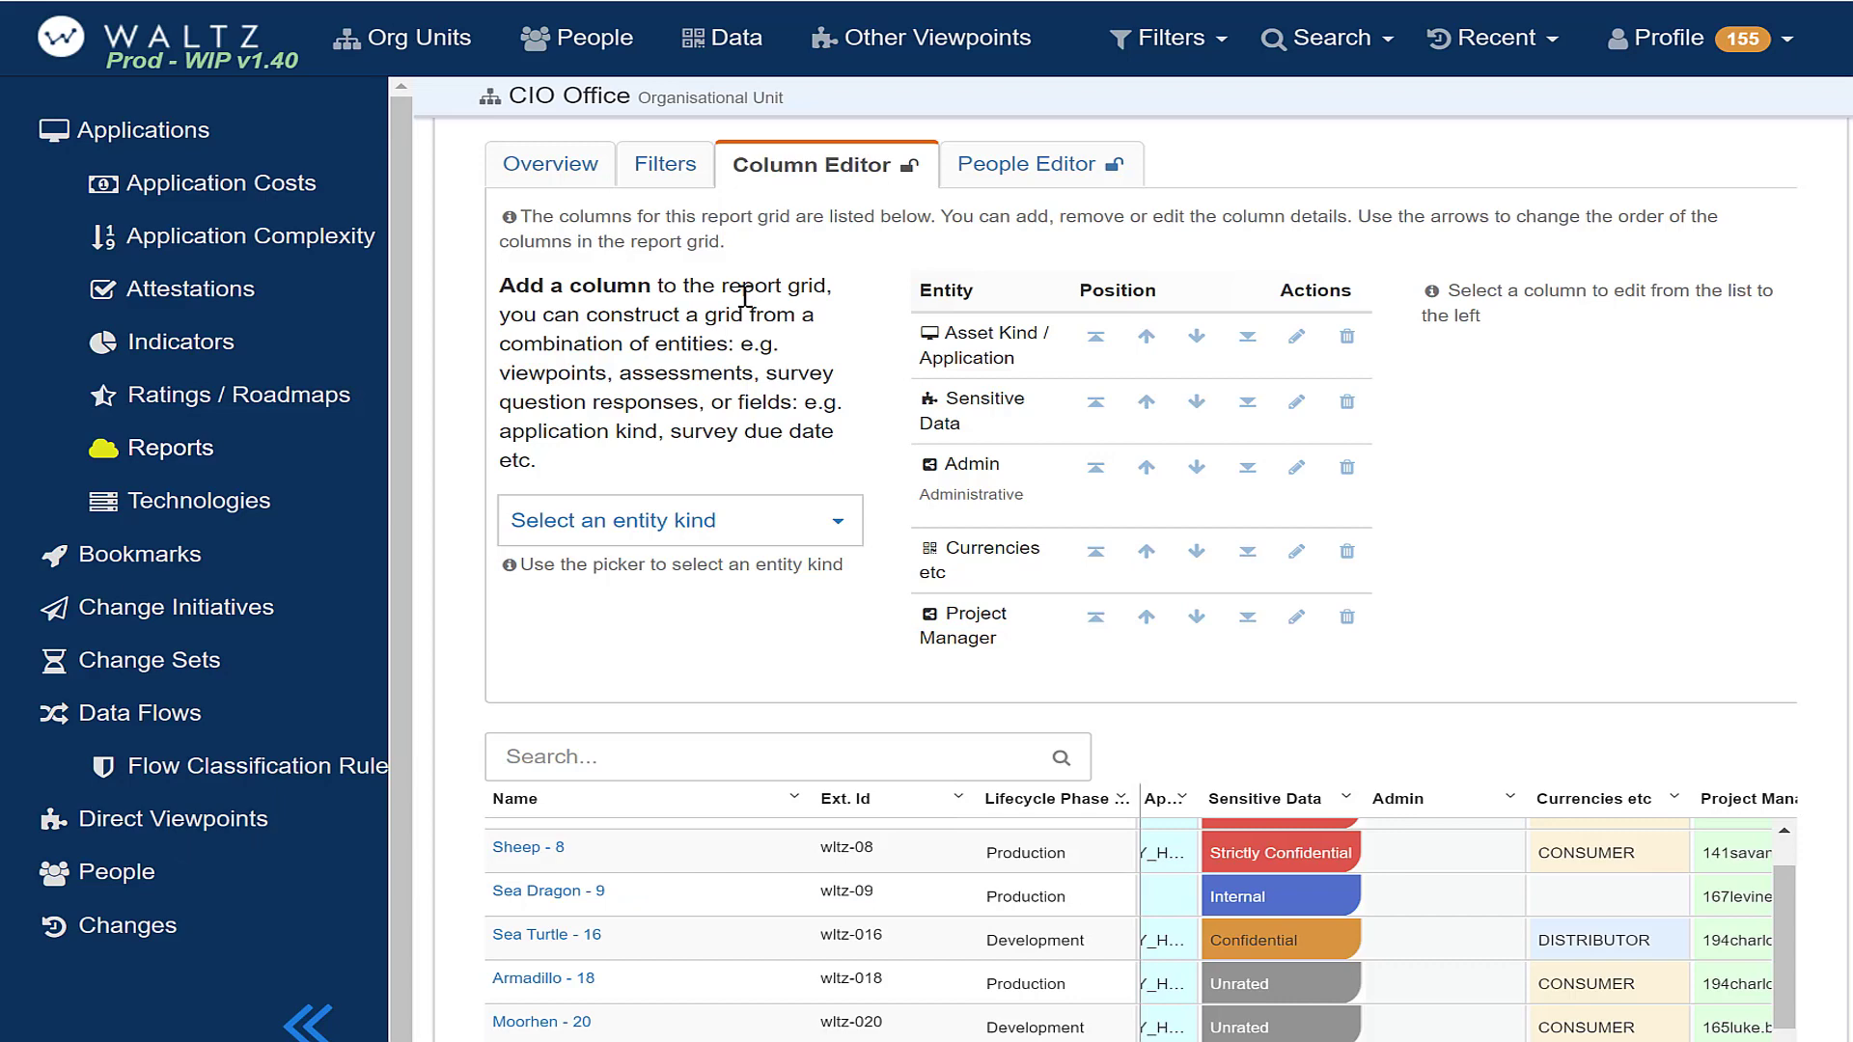
# Find a person by first name in the people editor and add them as a subscriber to the report grid.
pyautogui.click(1028, 186)
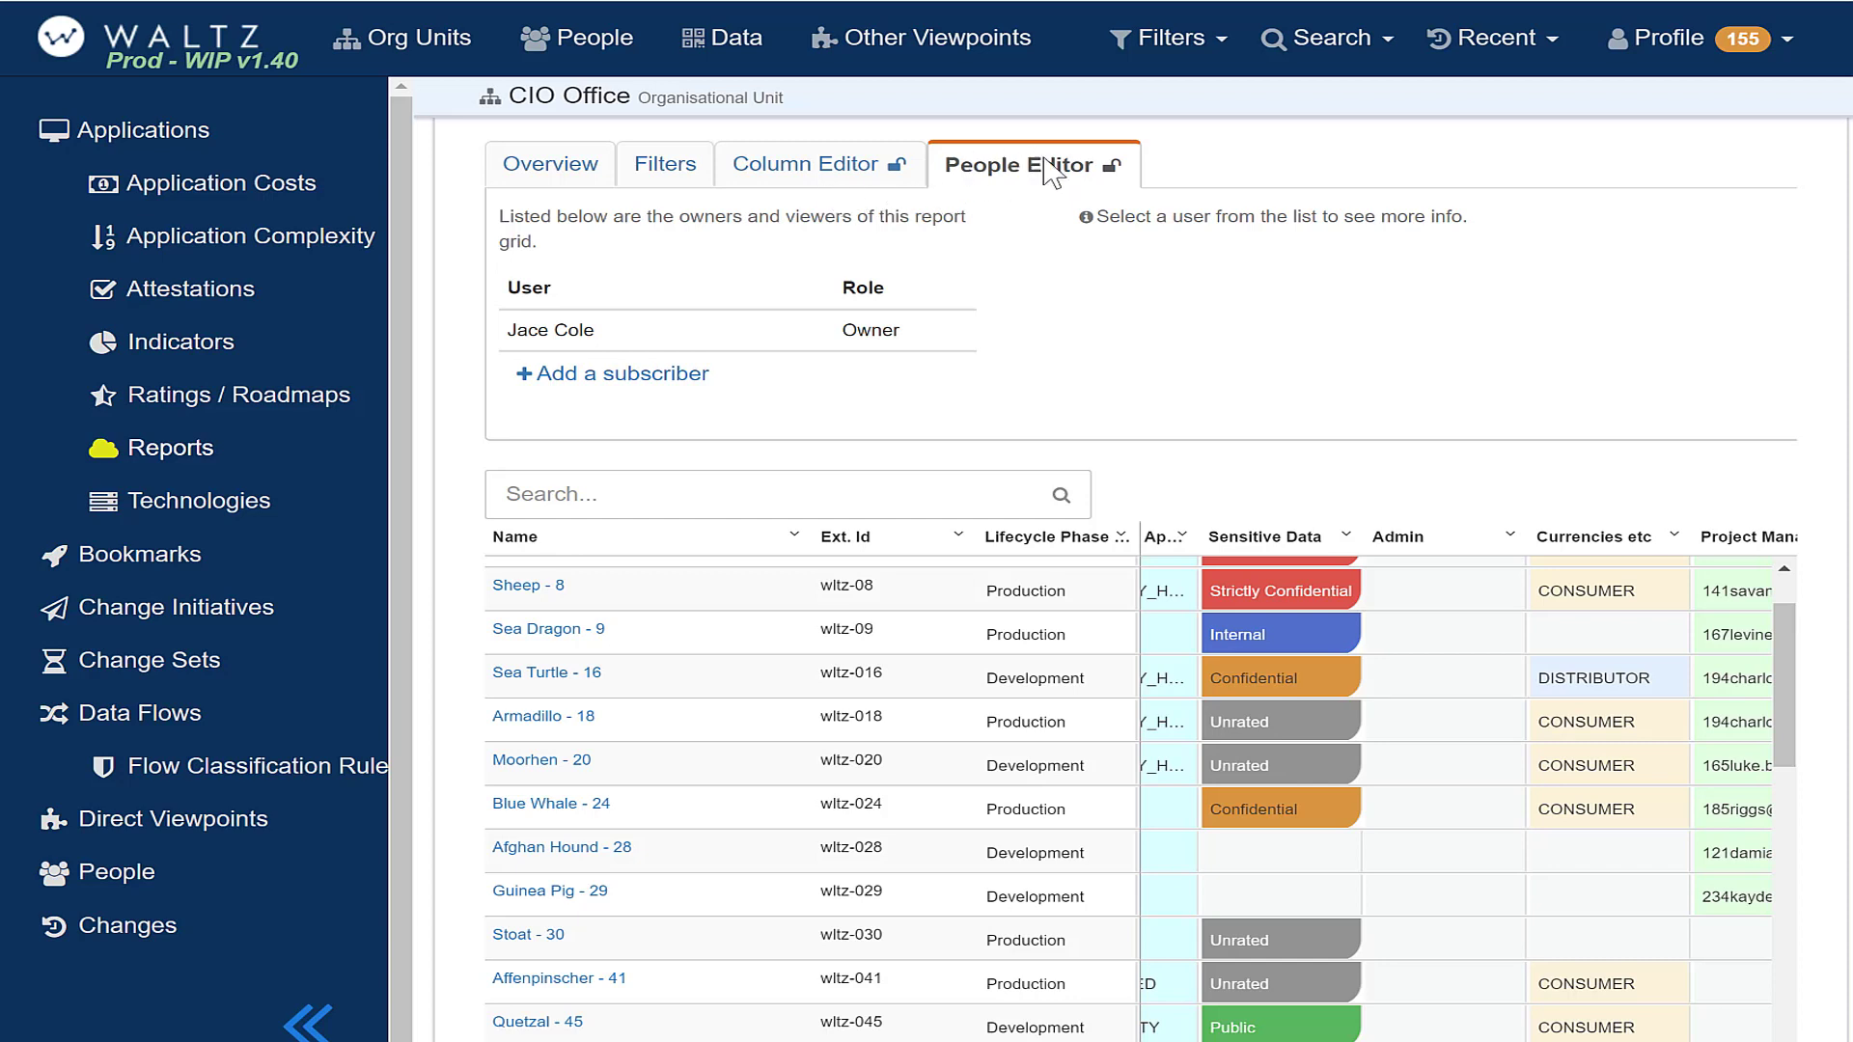
pyautogui.click(582, 378)
pyautogui.click(1105, 271)
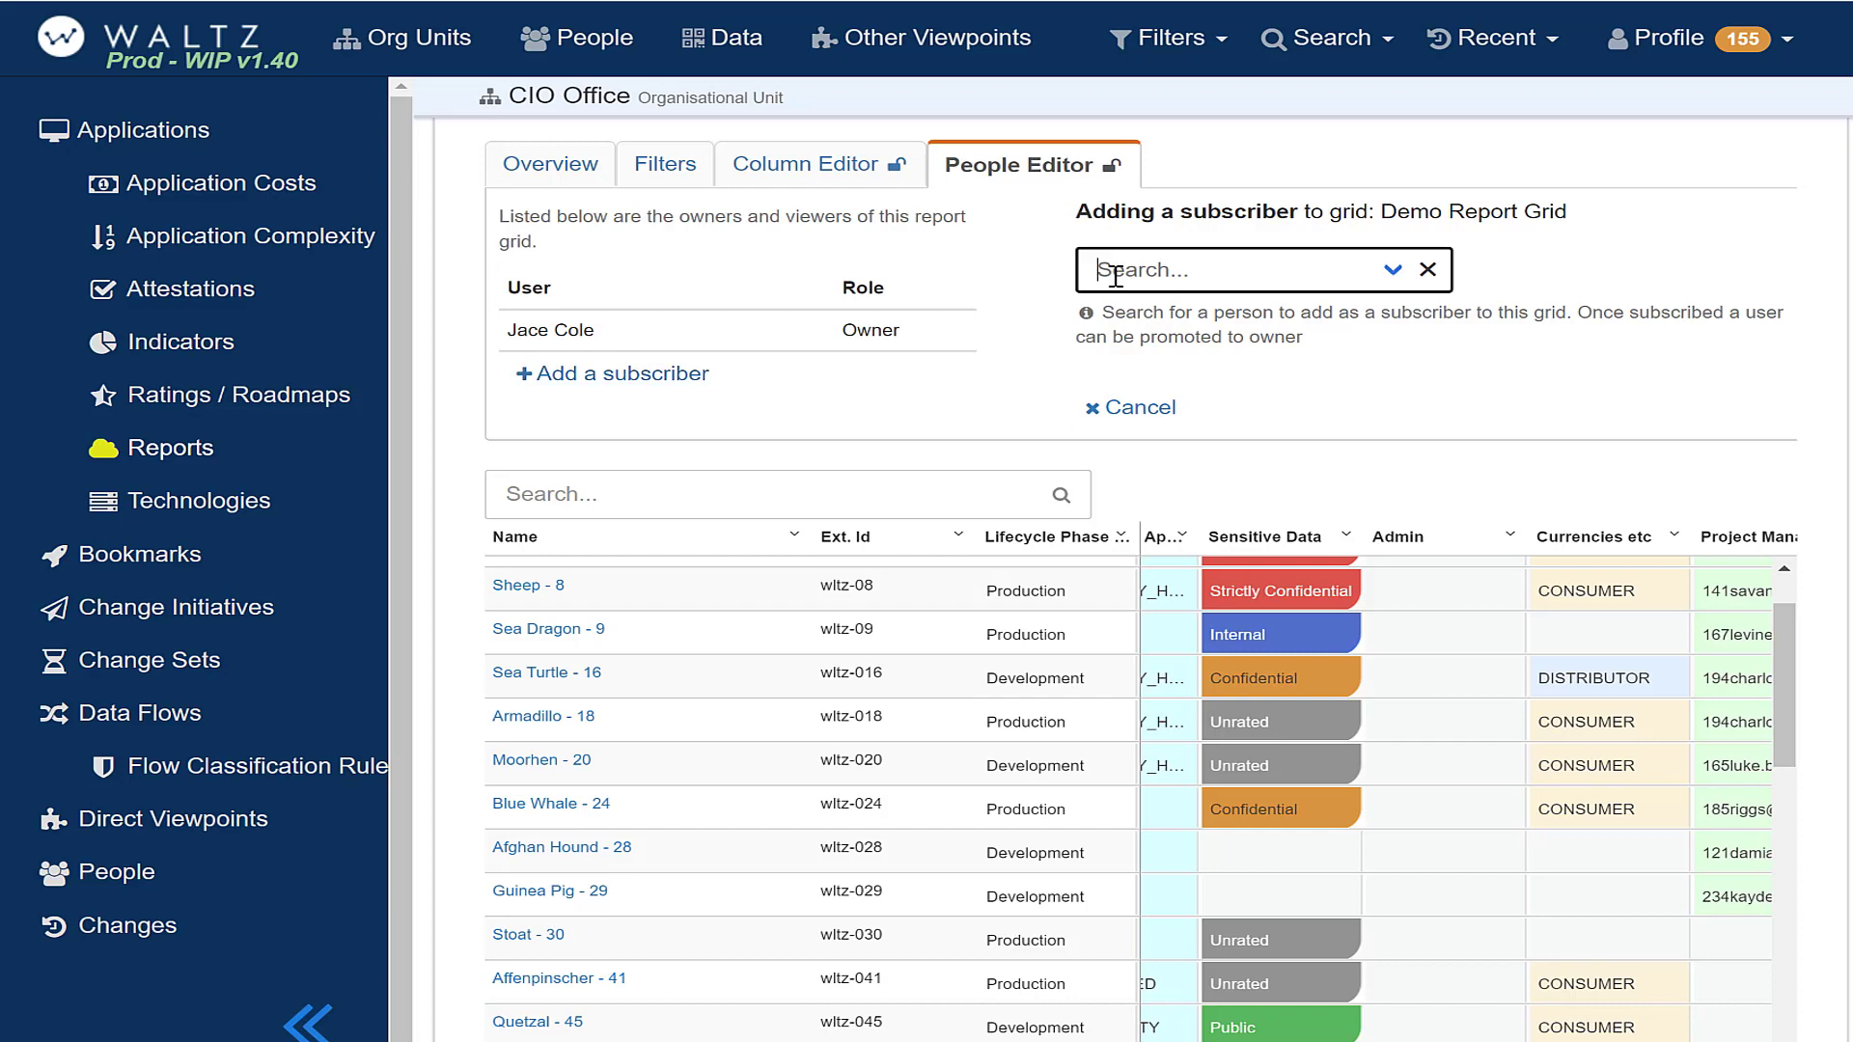
pyautogui.write('John')
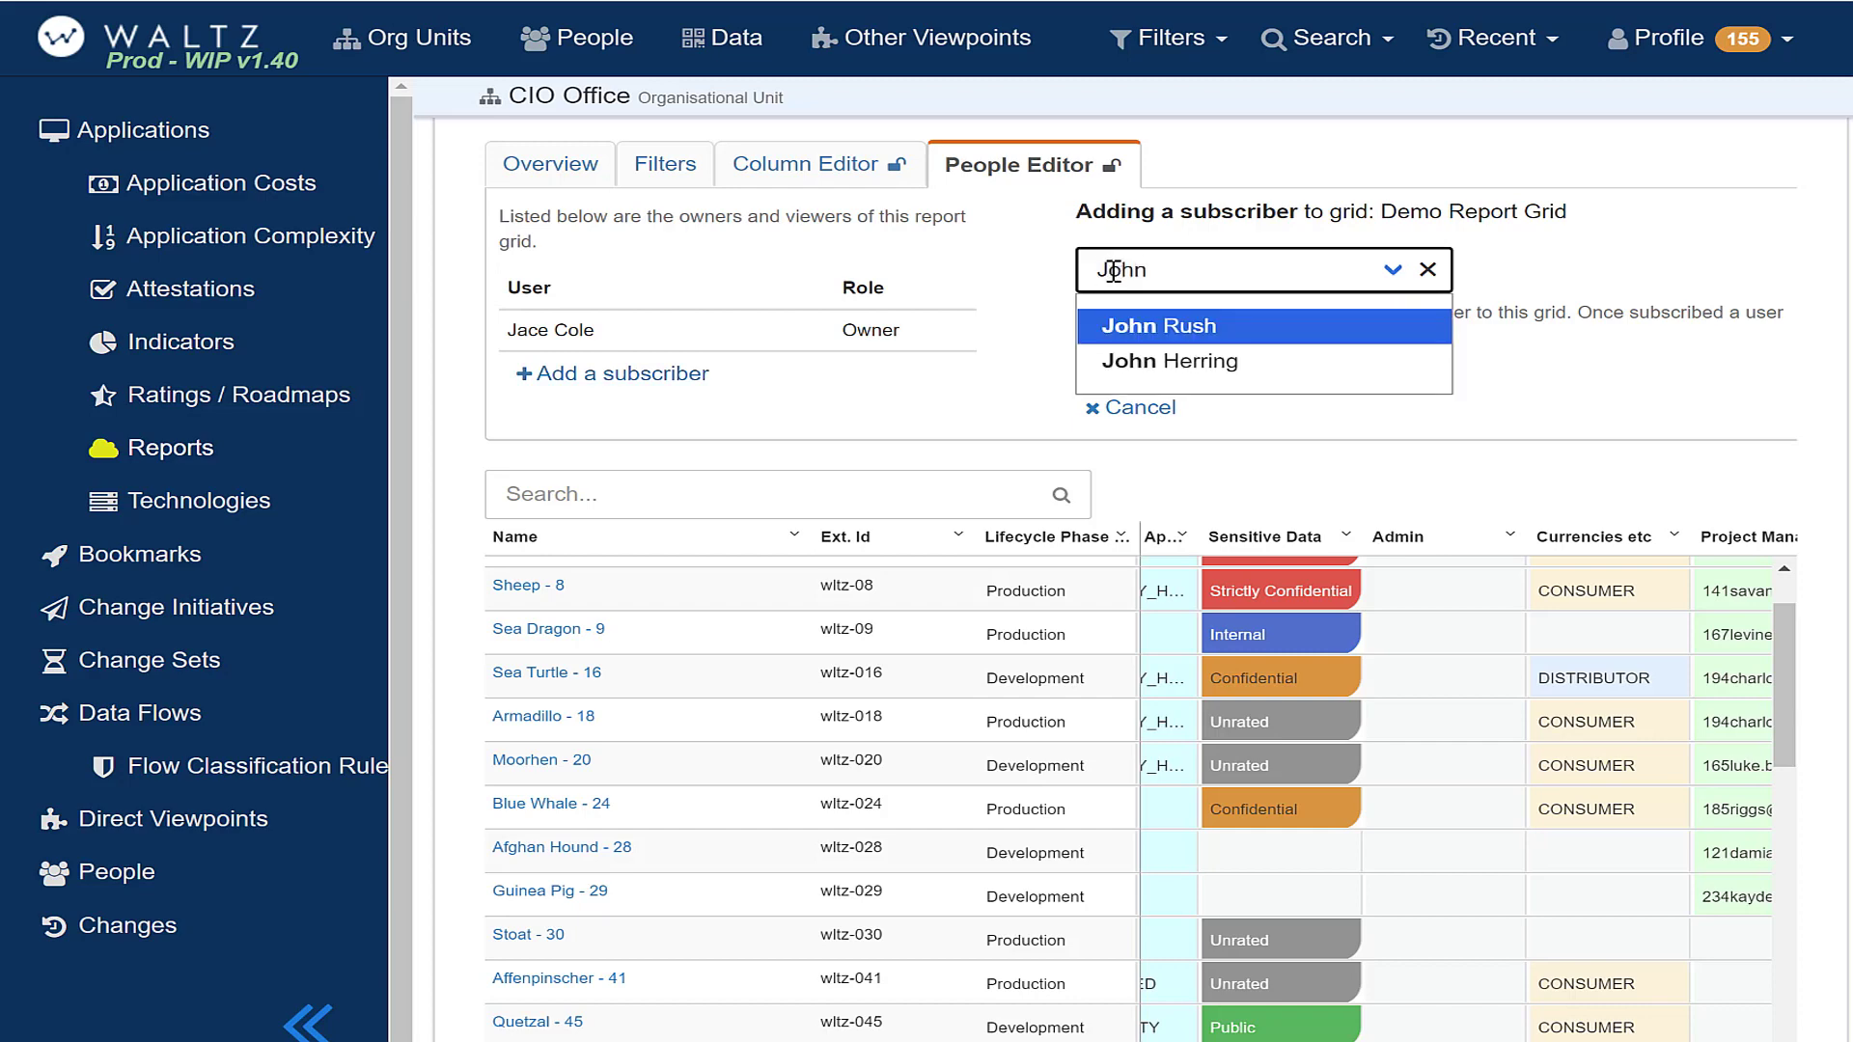
pyautogui.click(1153, 328)
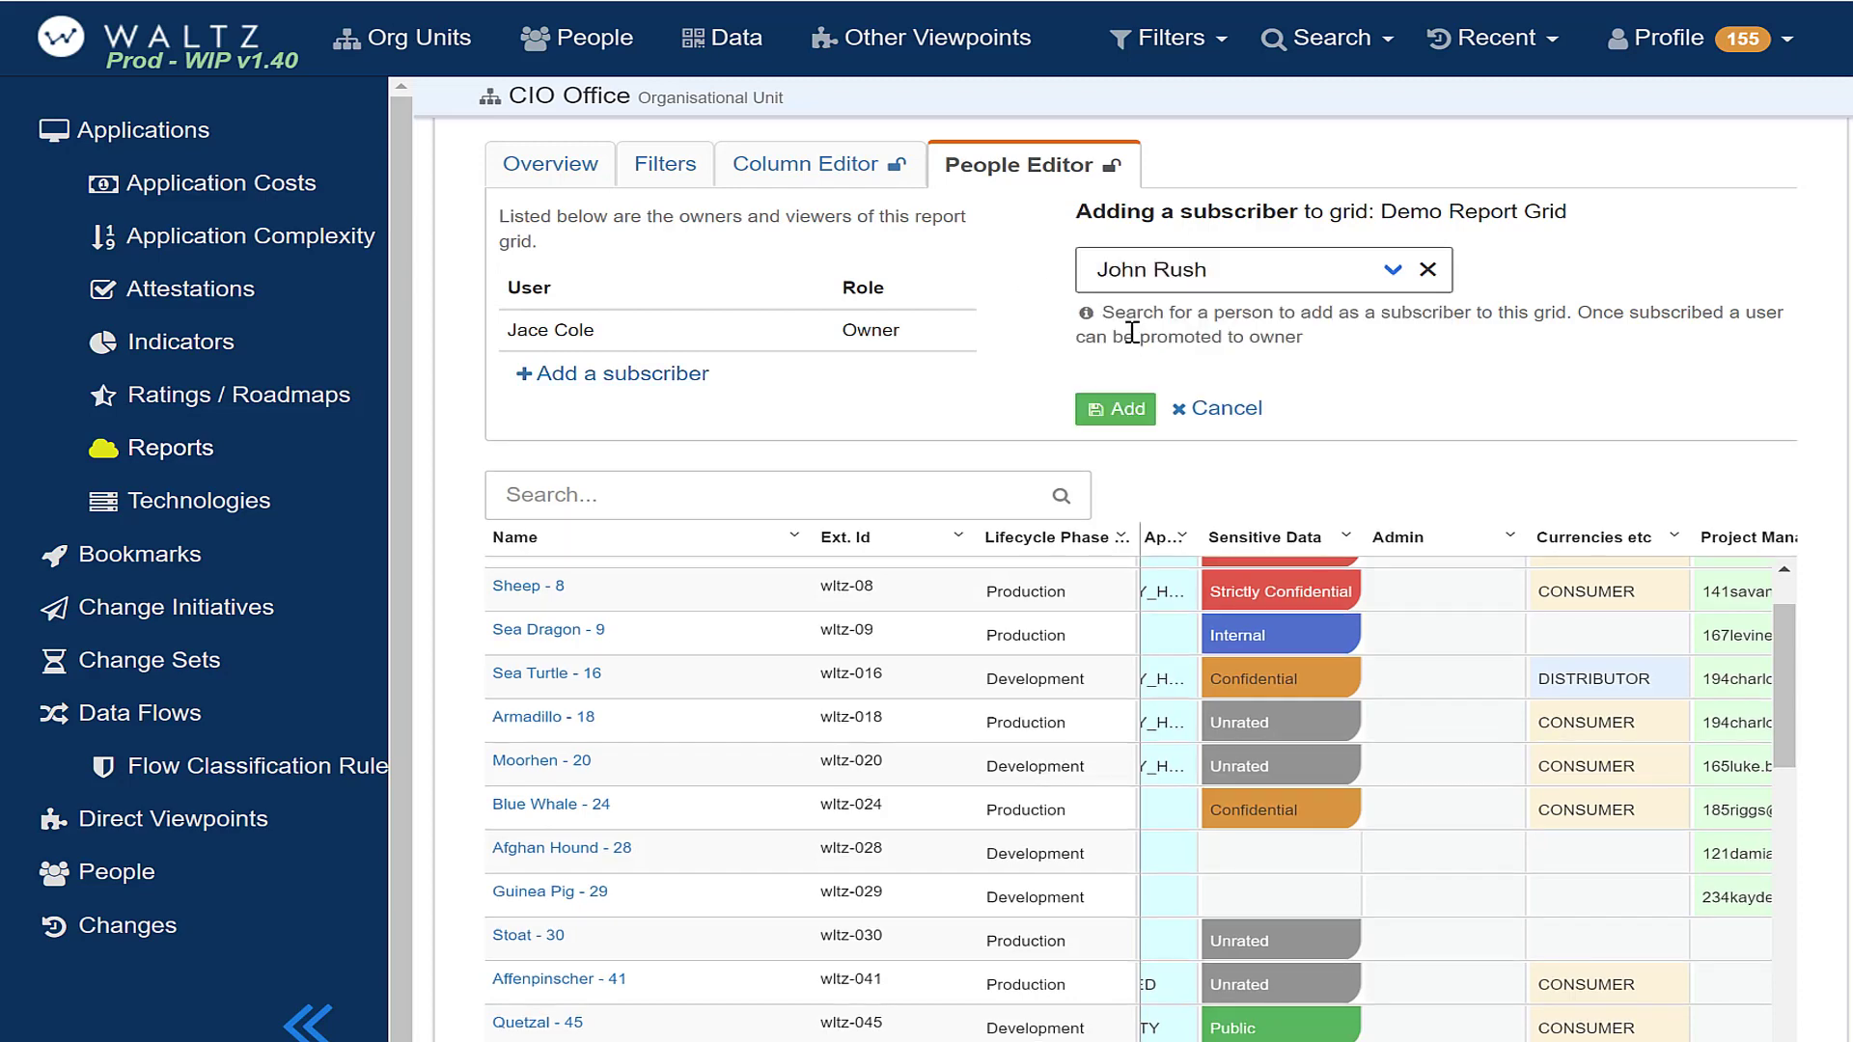
pyautogui.click(1118, 410)
# Add a second person as a subscriber to the report grid and promote them to owner.
pyautogui.click(686, 413)
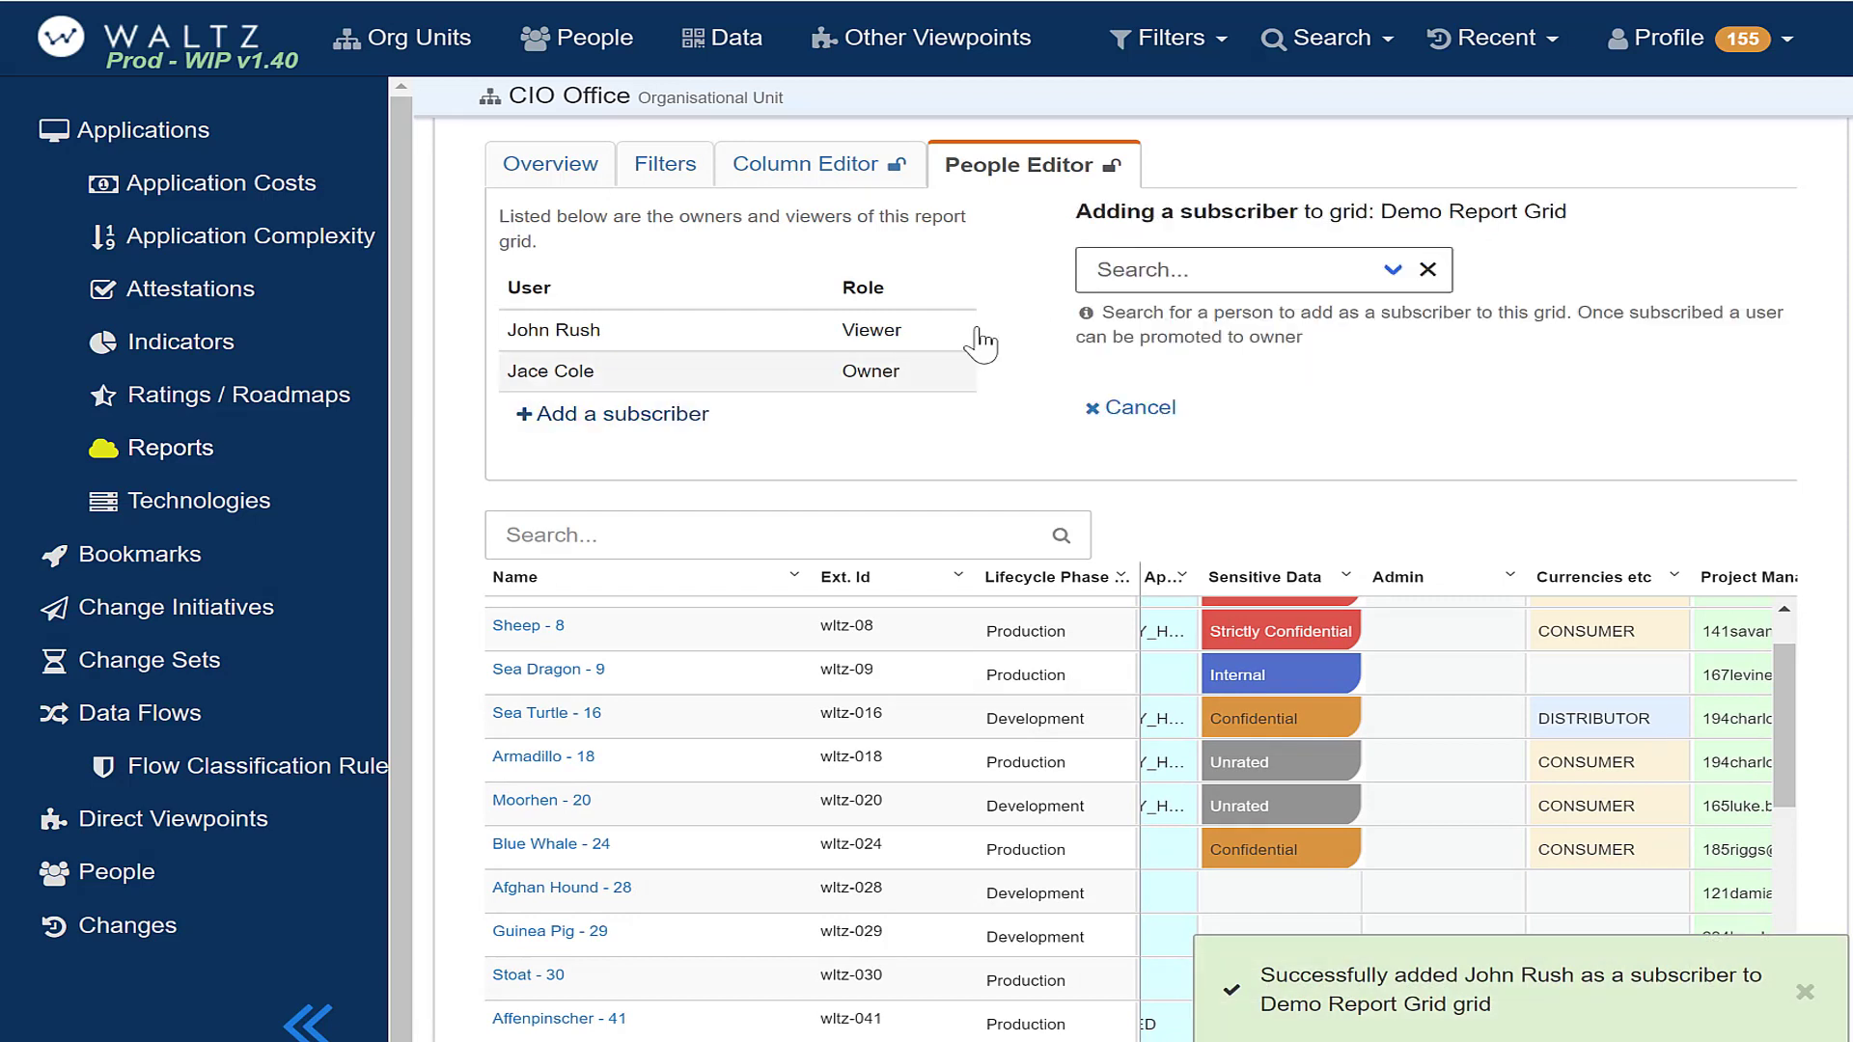
pyautogui.click(1179, 263)
pyautogui.write('Oliver')
pyautogui.click(1197, 326)
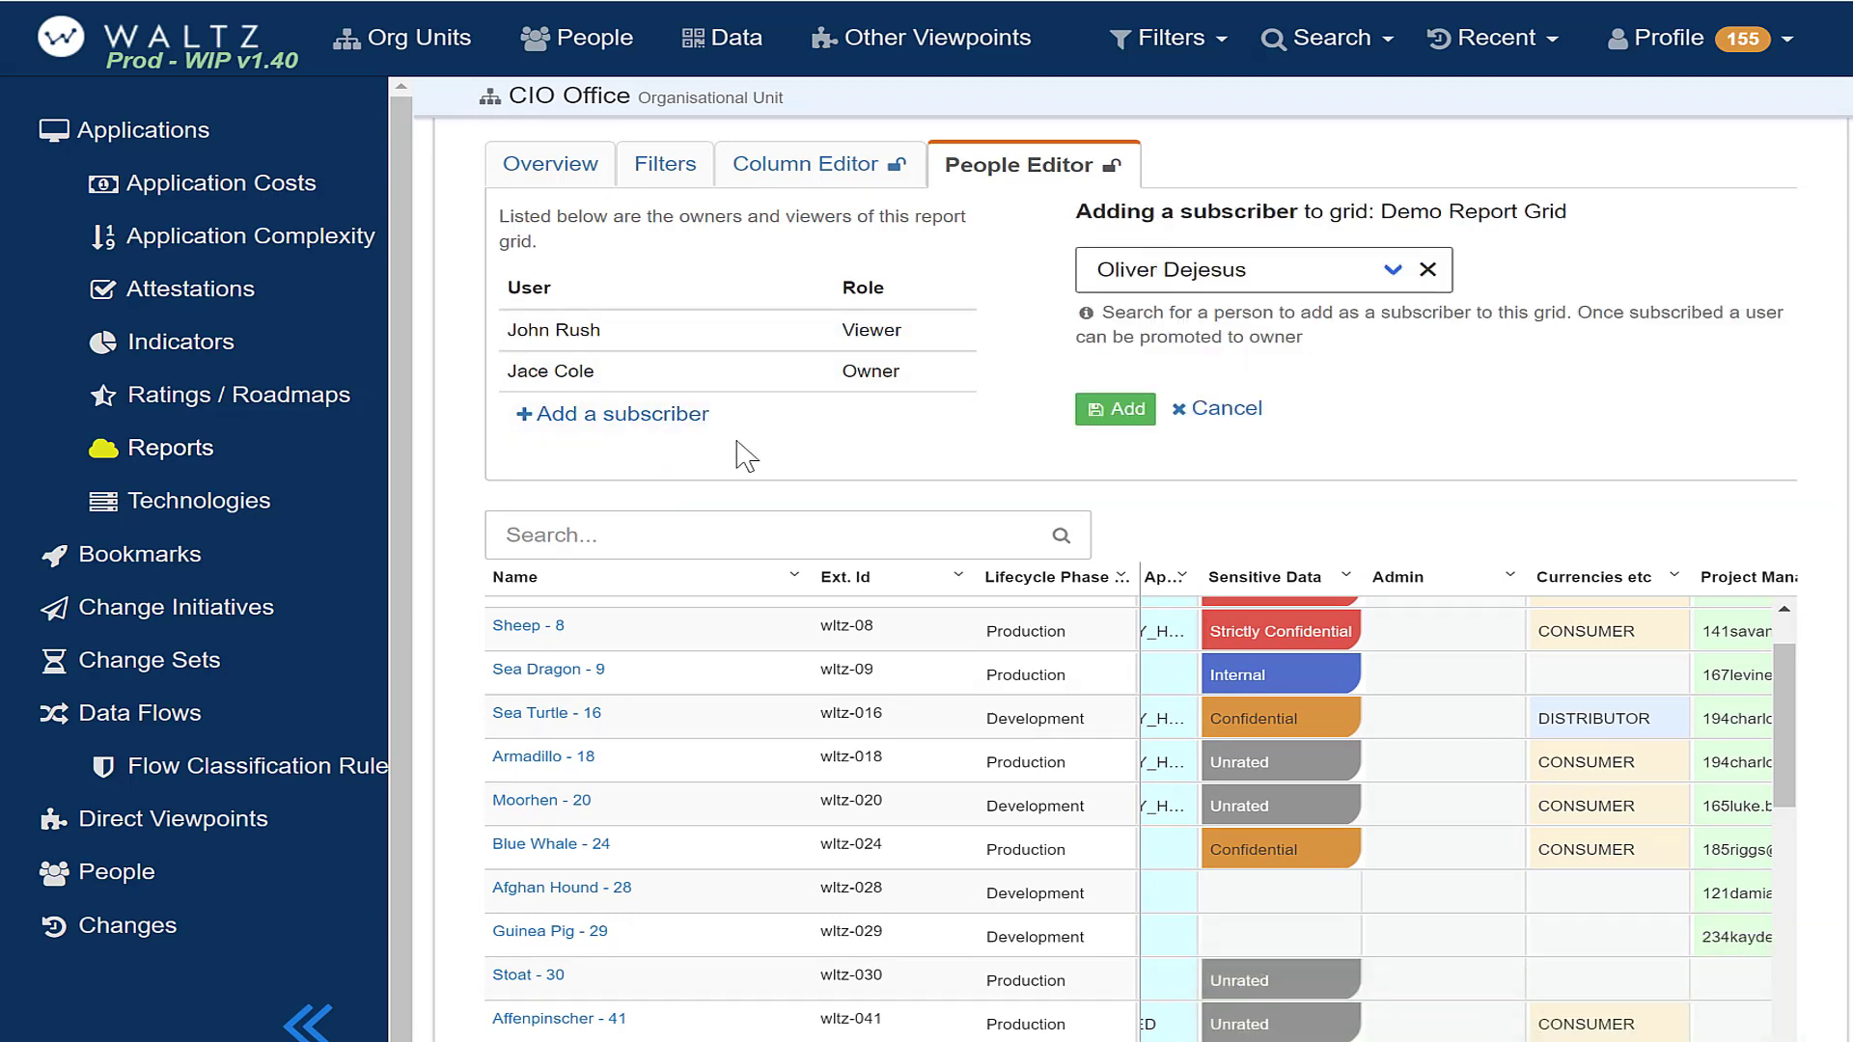
pyautogui.click(1120, 410)
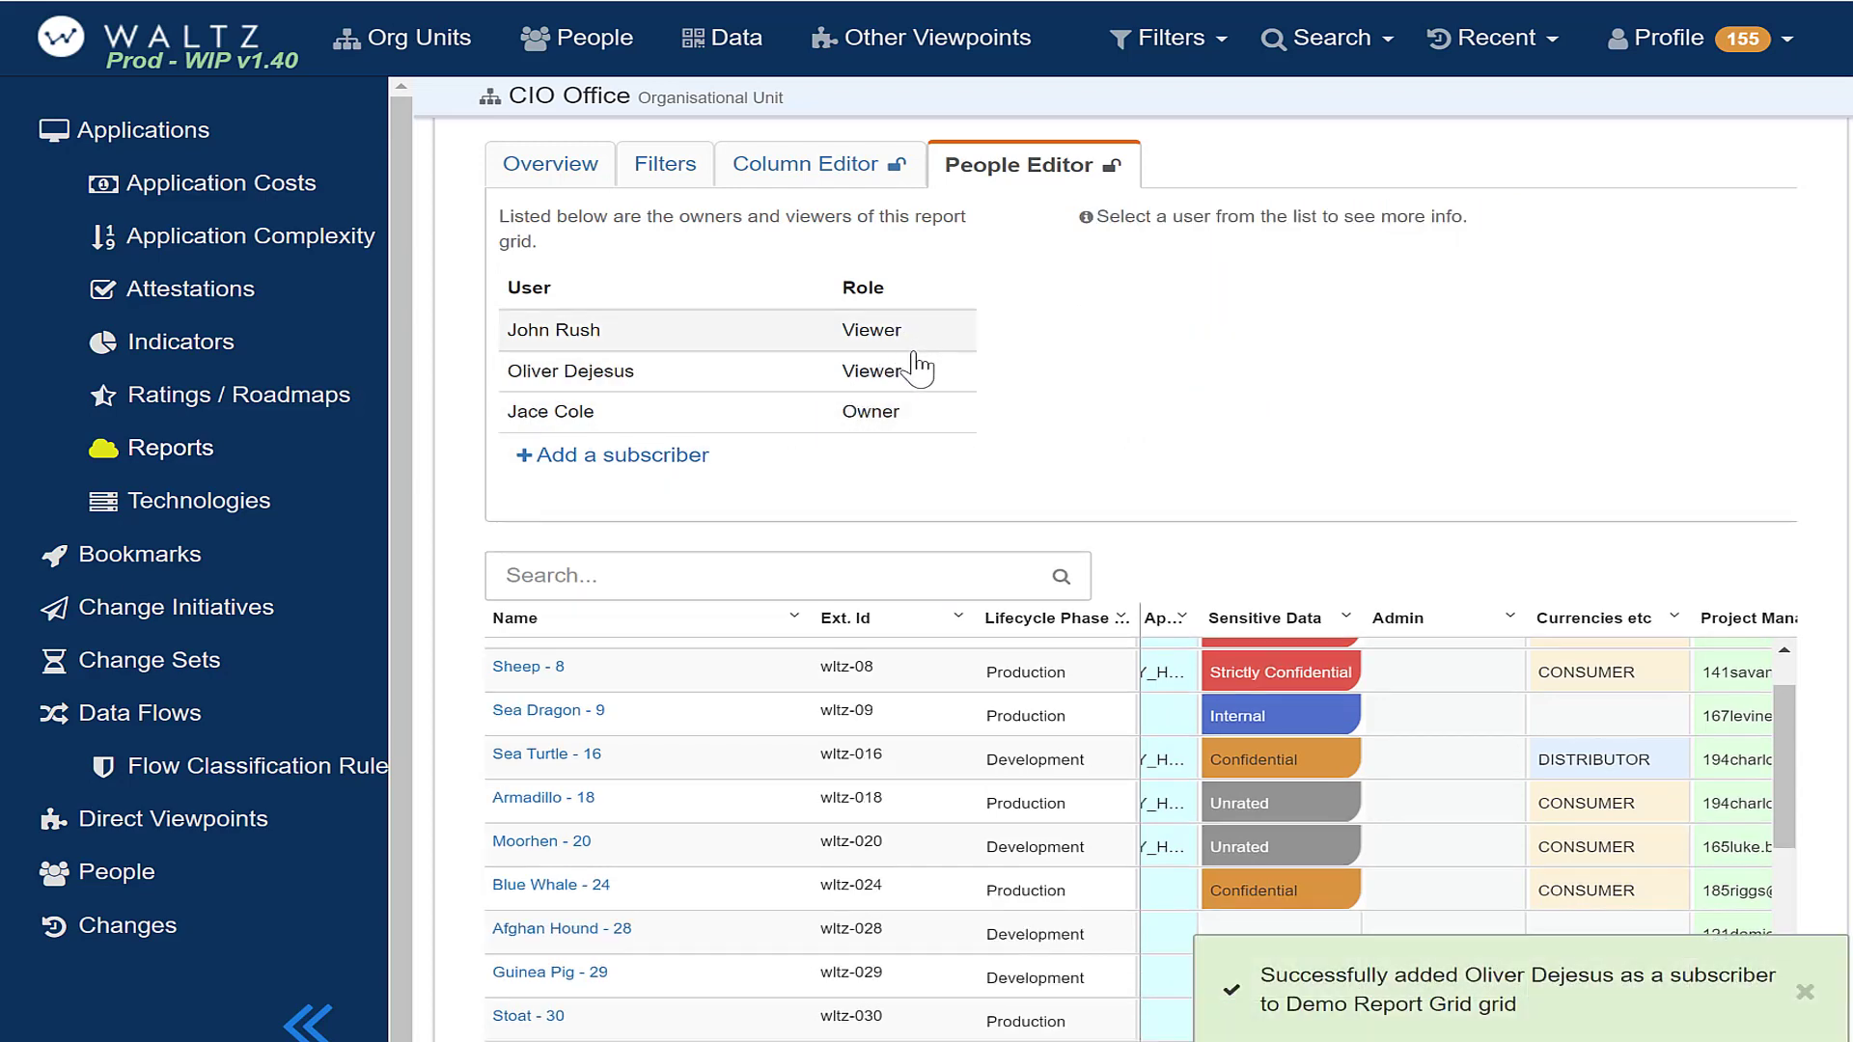
pyautogui.click(799, 382)
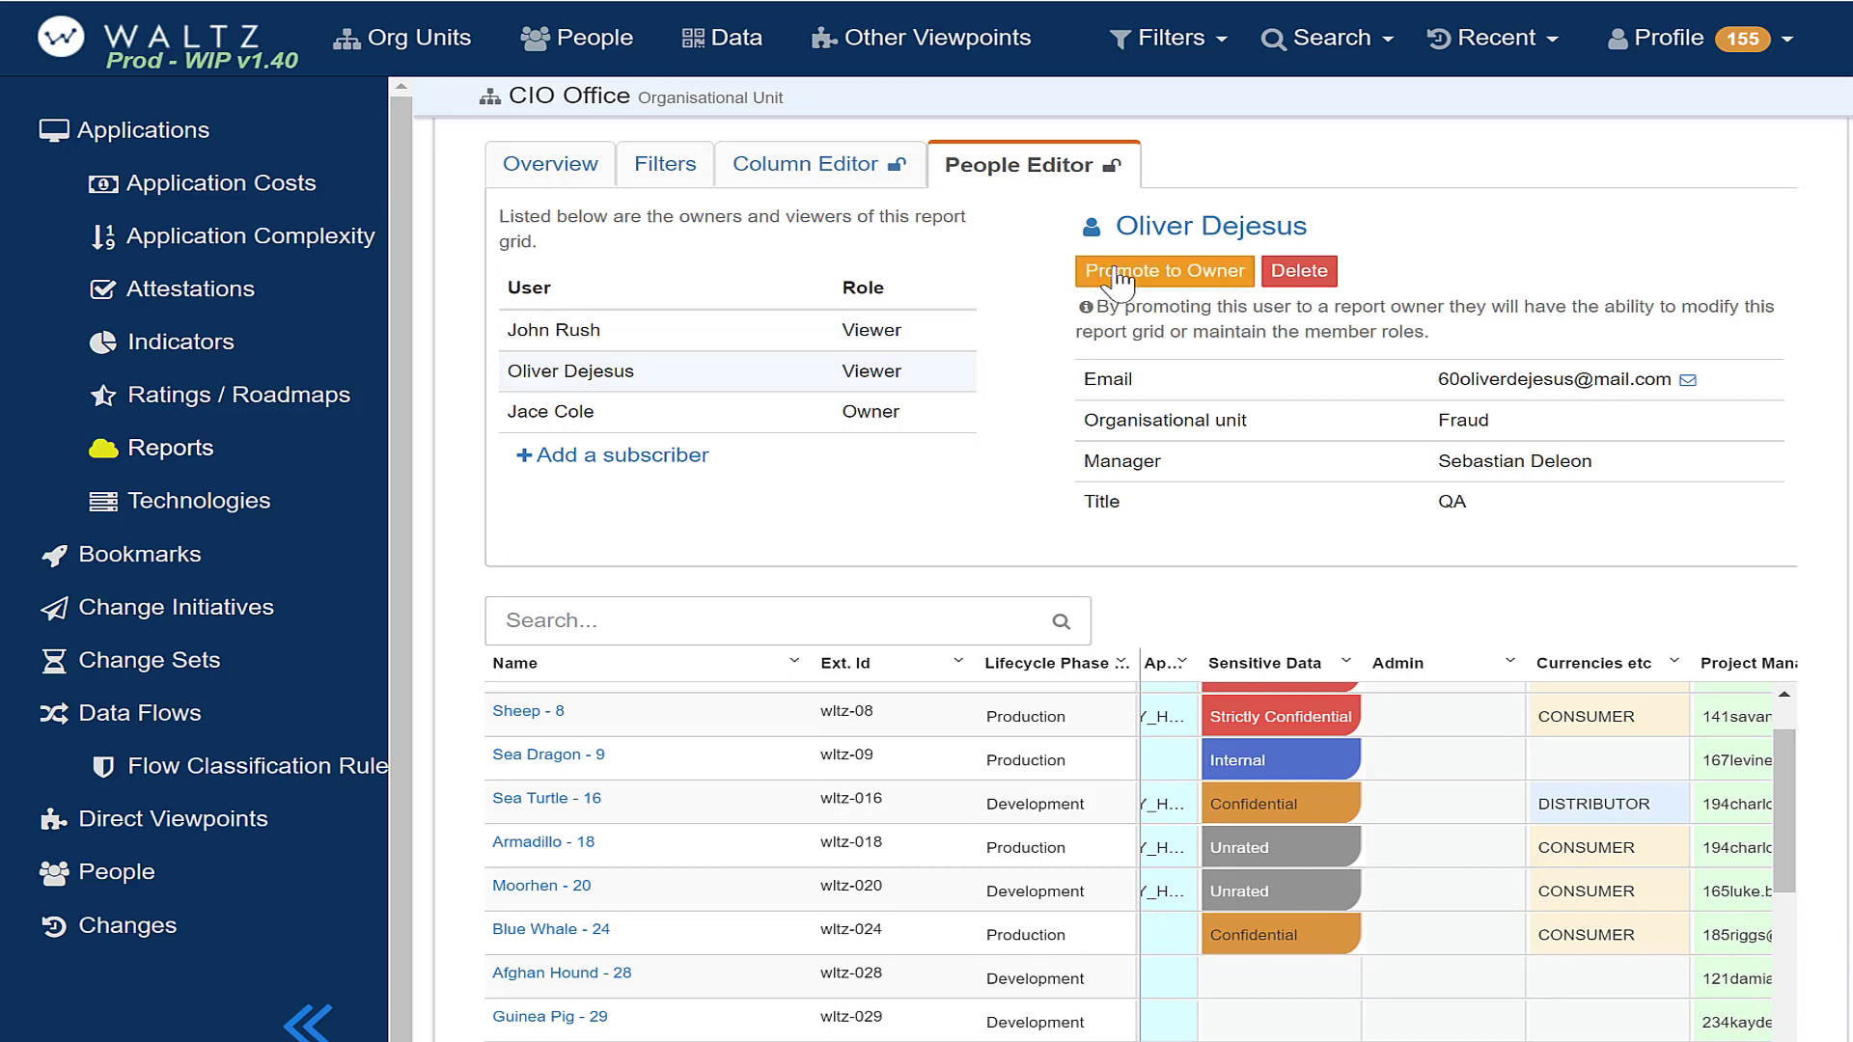
pyautogui.click(1175, 274)
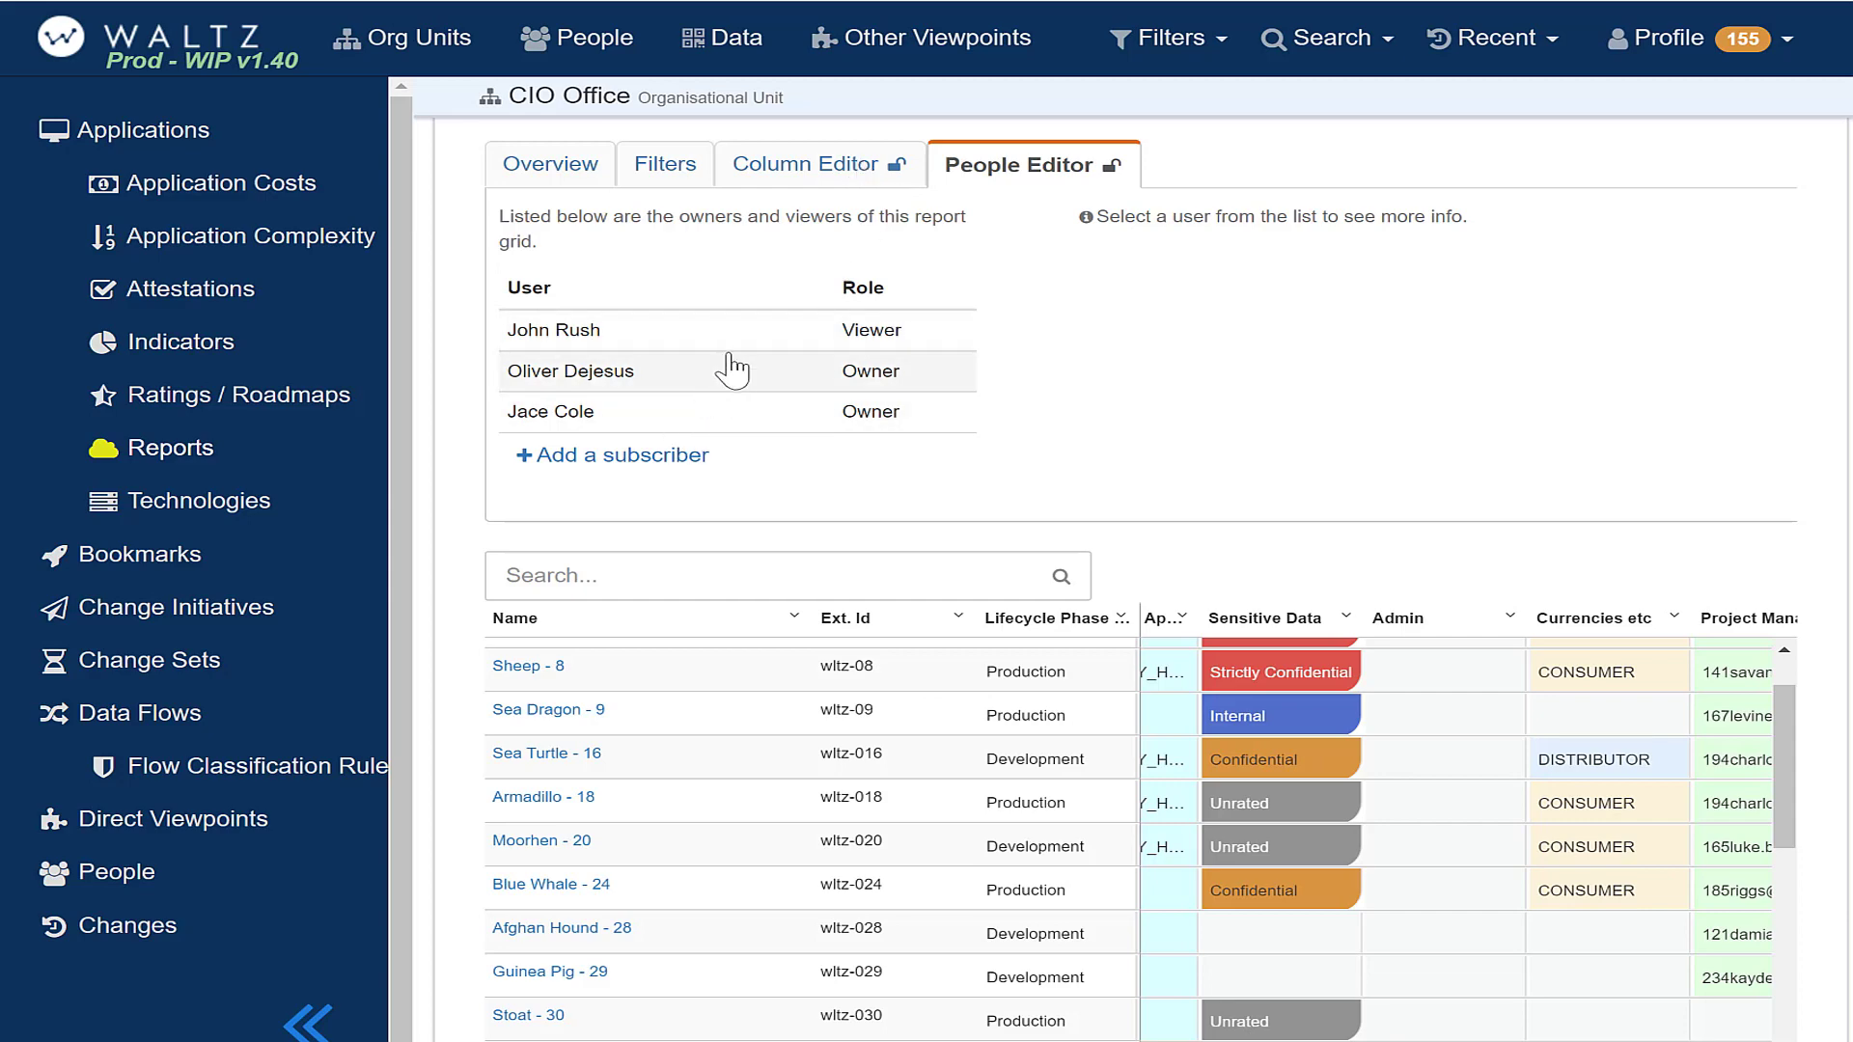
# Add the Sensitive Data summary to the report's filters and filter the grid to the Internal and Confidential ratings.
pyautogui.click(560, 185)
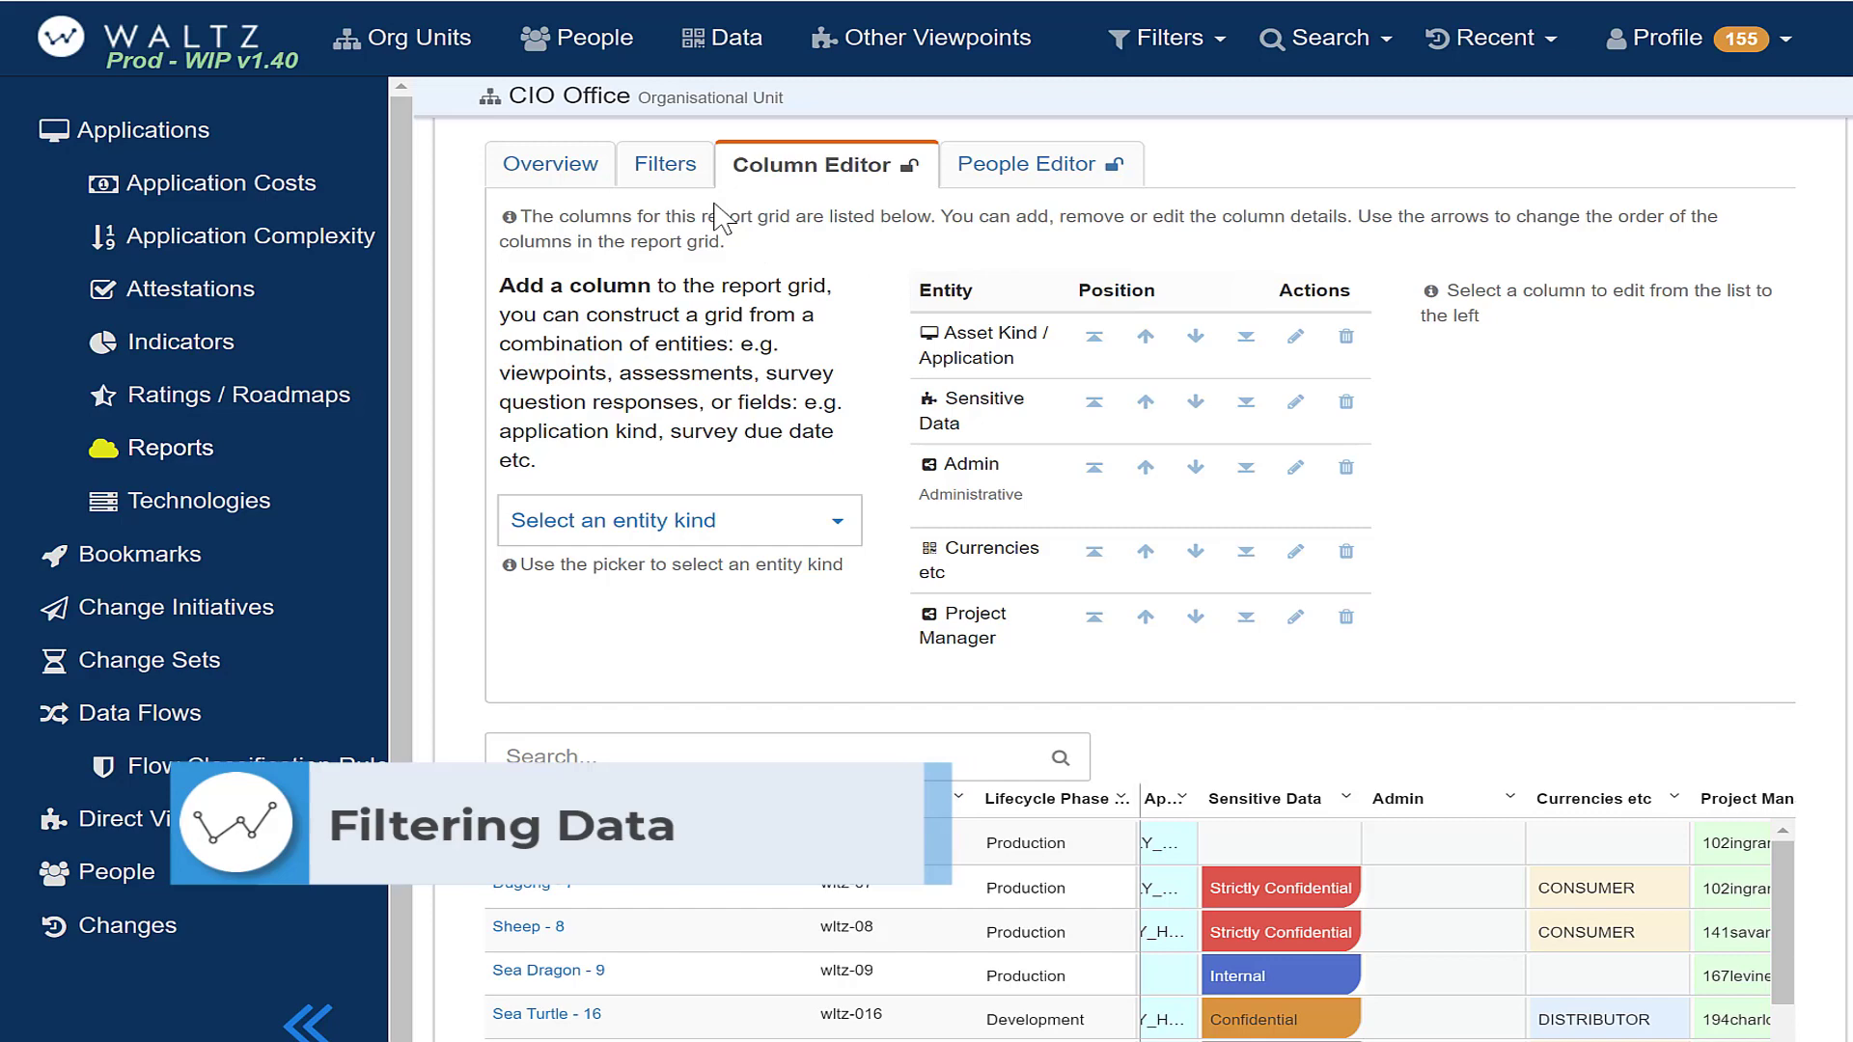
pyautogui.click(662, 197)
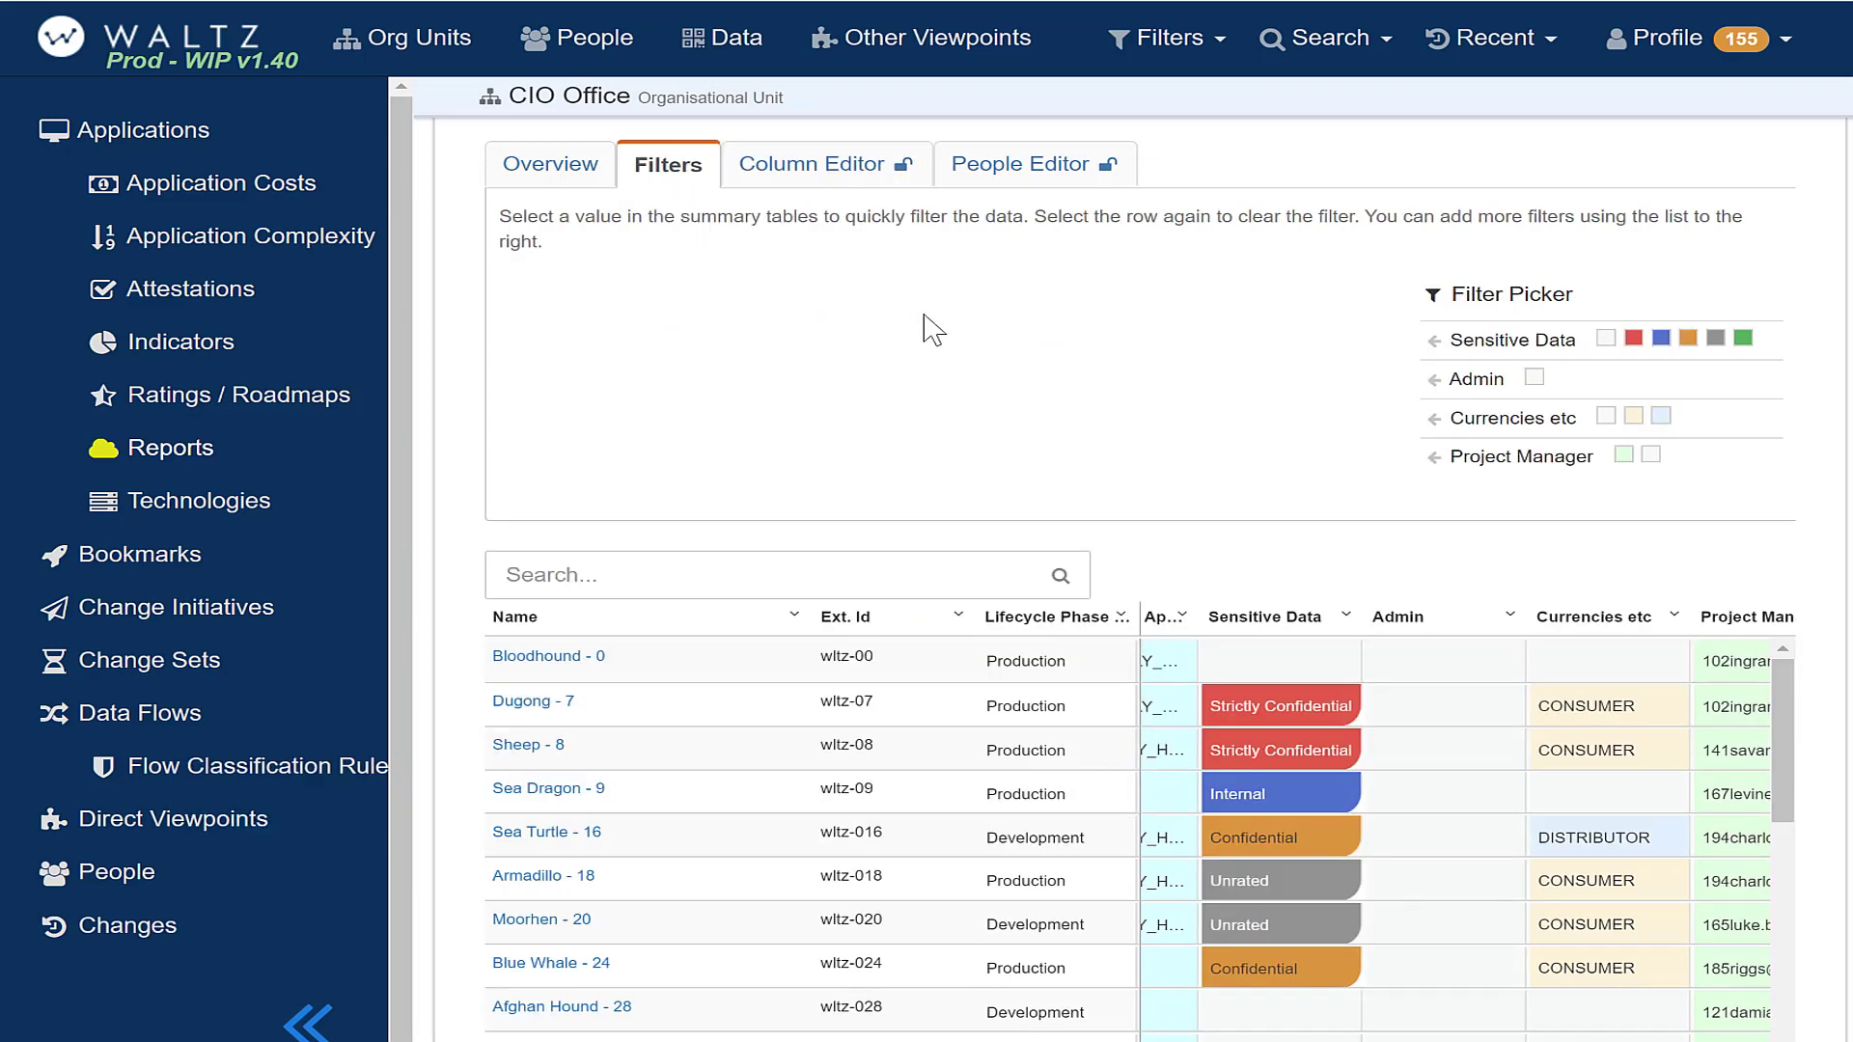
pyautogui.click(1481, 354)
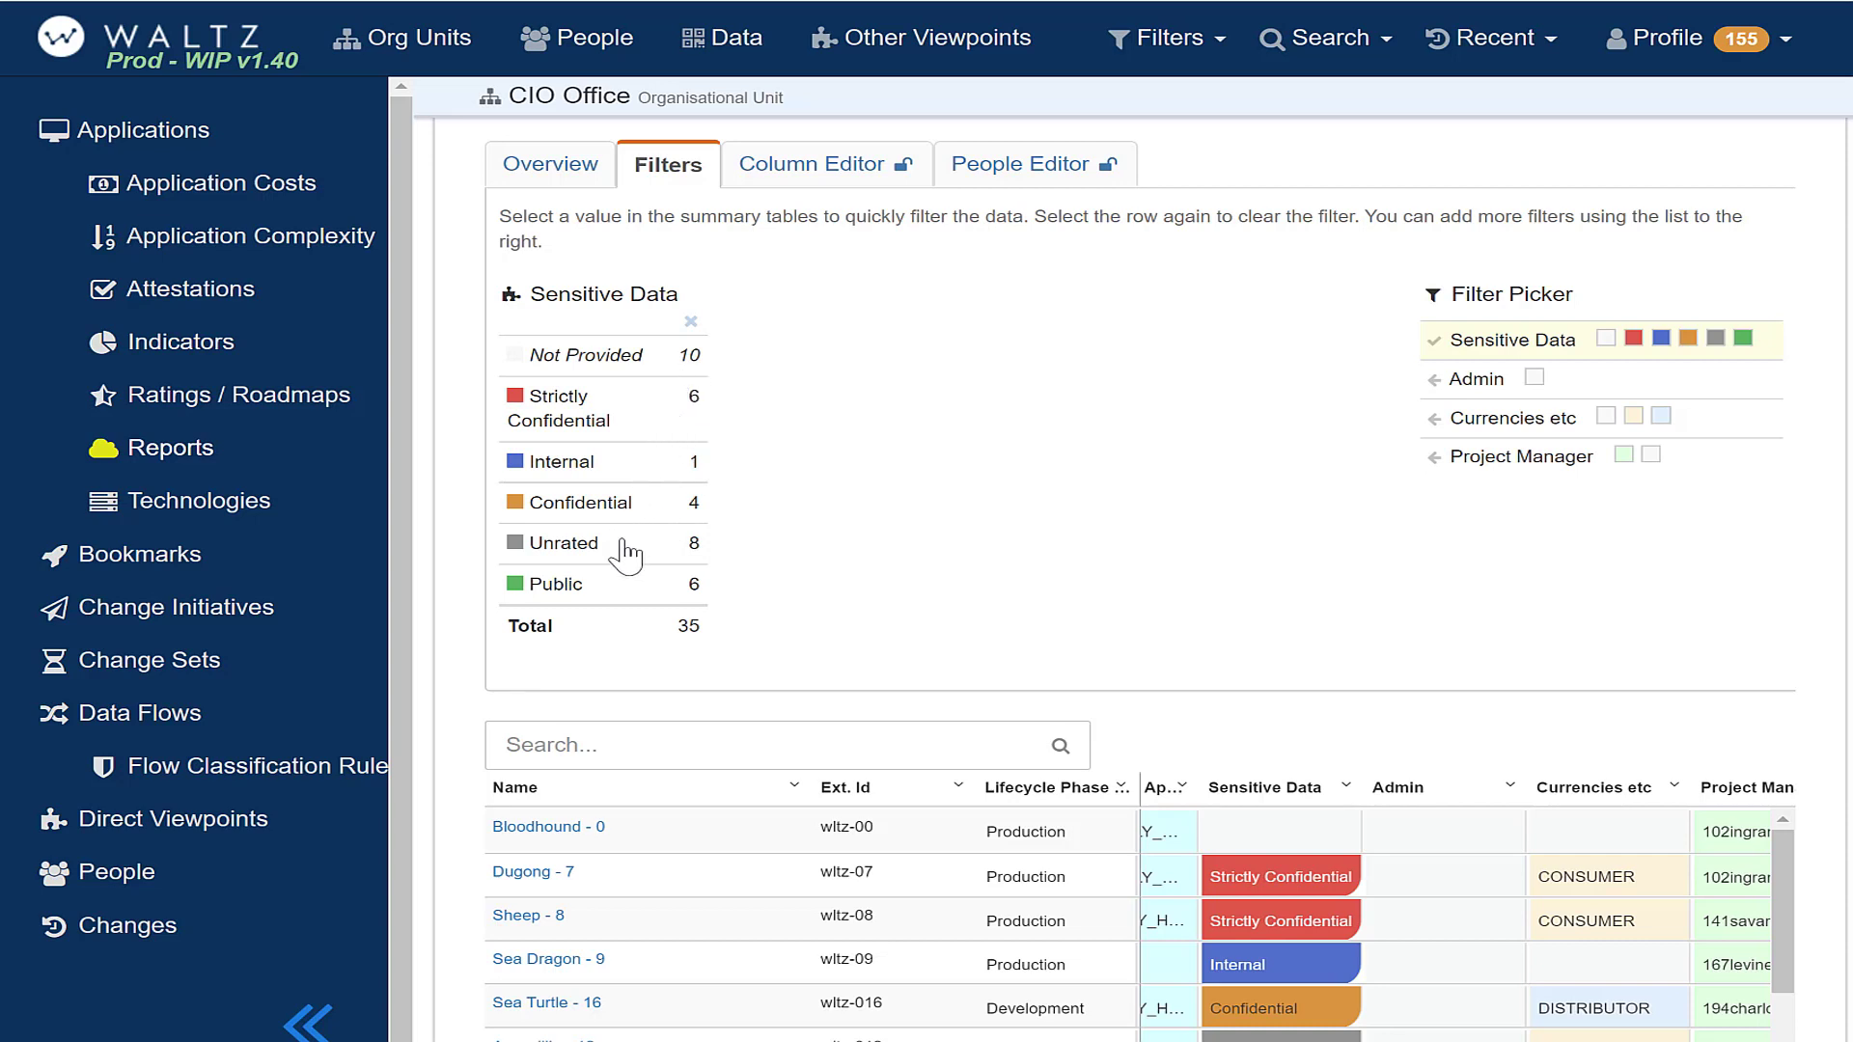
pyautogui.click(588, 470)
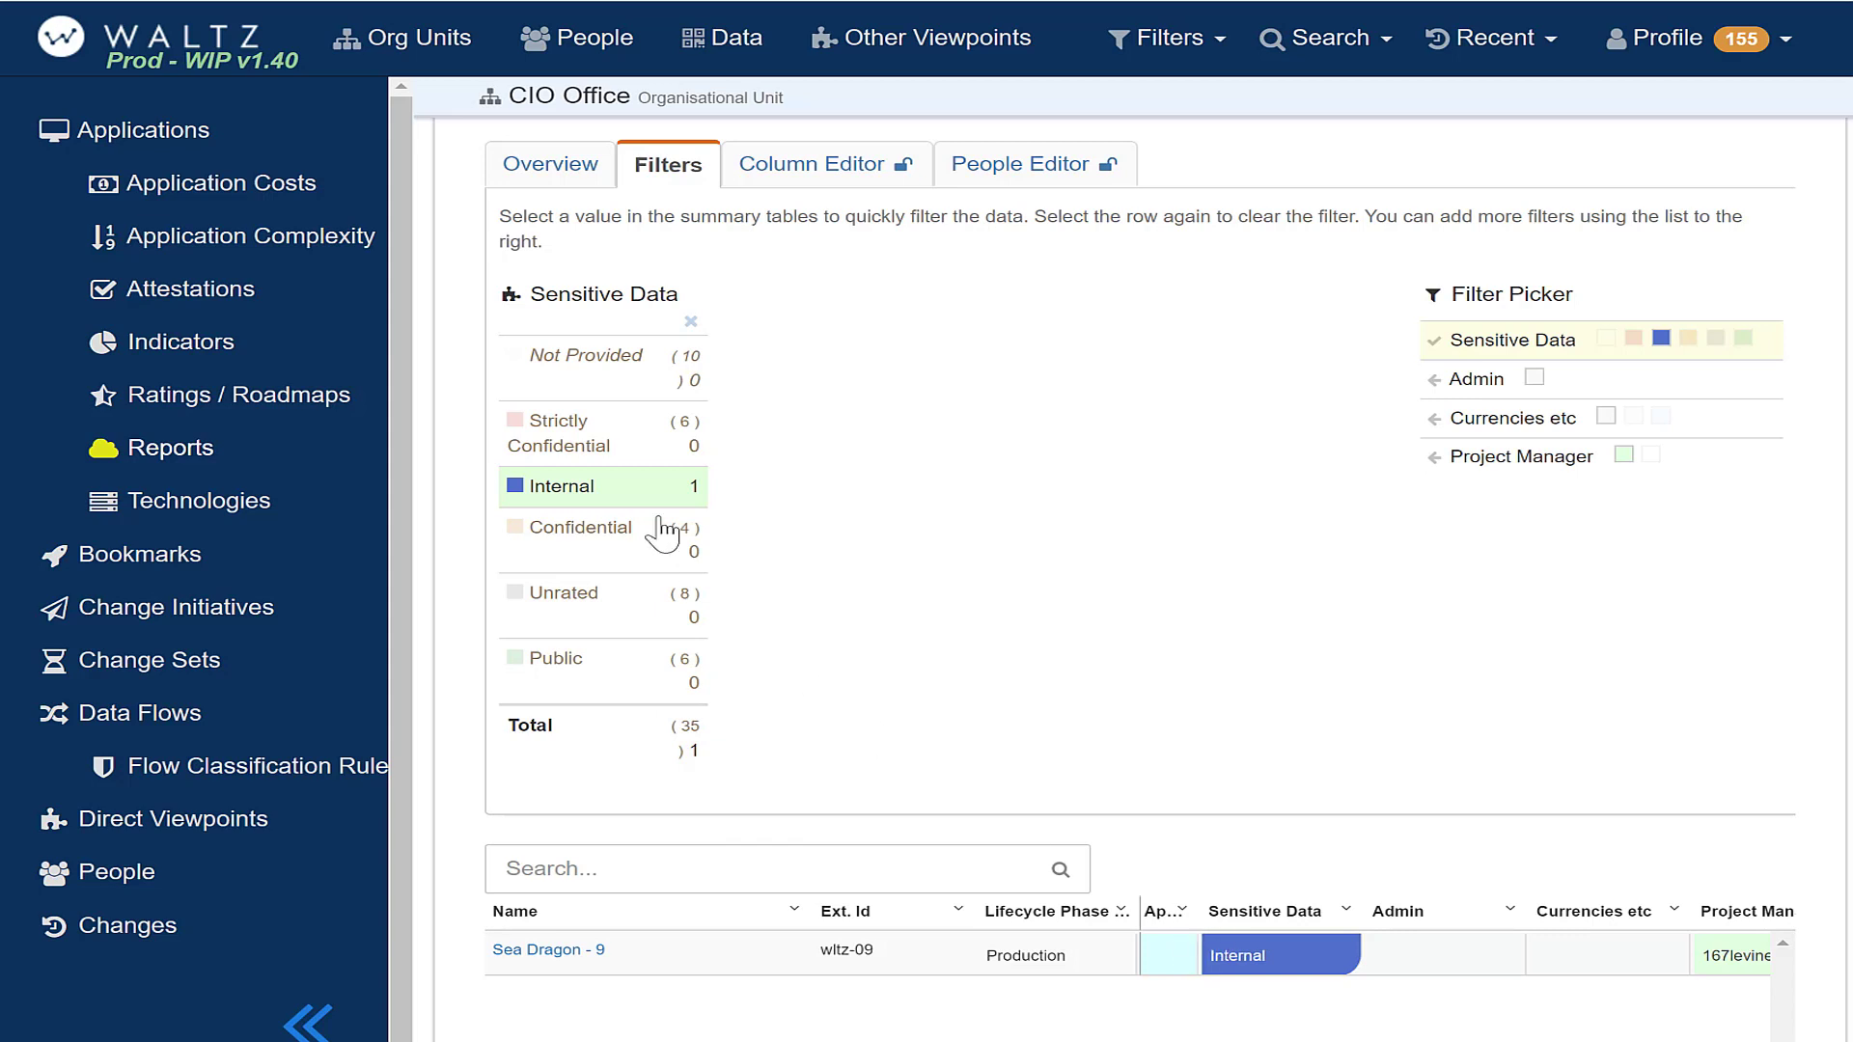
pyautogui.click(605, 565)
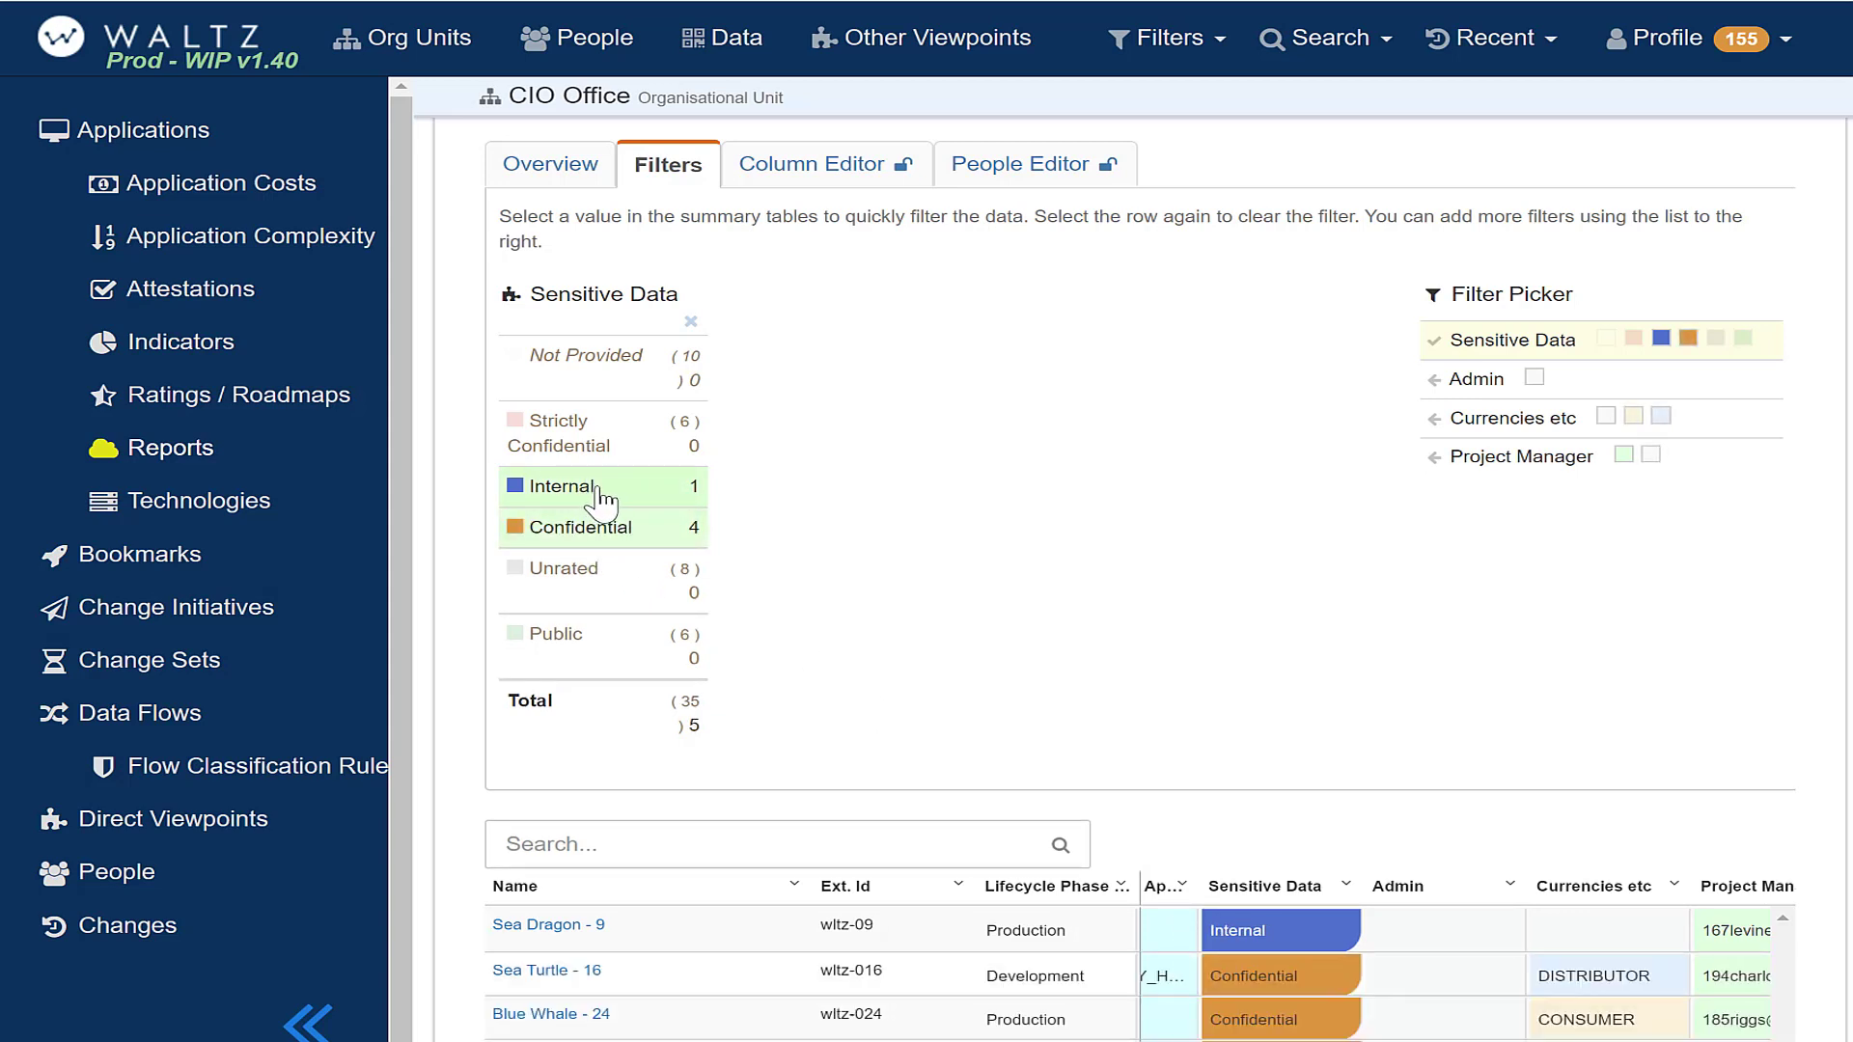
# Add the Currencies etc and Project Manager summaries to the filters and collapse the navigation sidebar.
pyautogui.click(1517, 422)
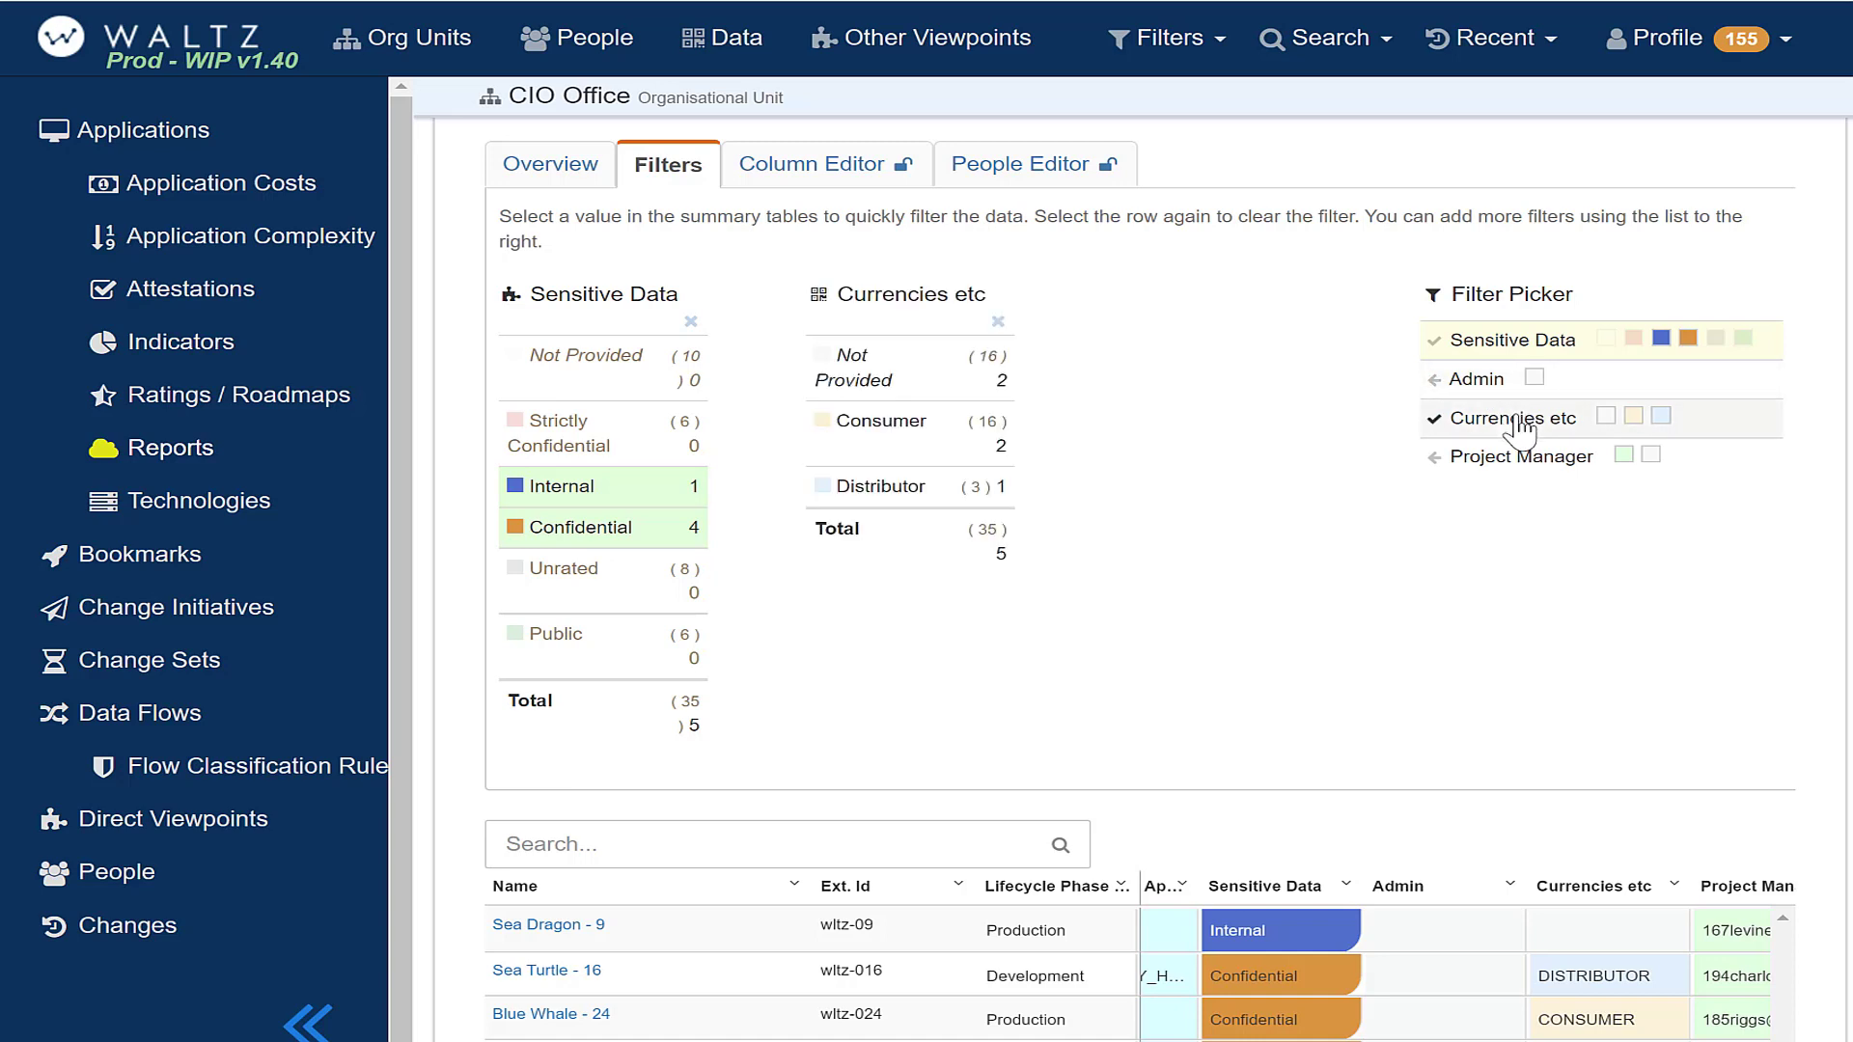
pyautogui.click(1524, 457)
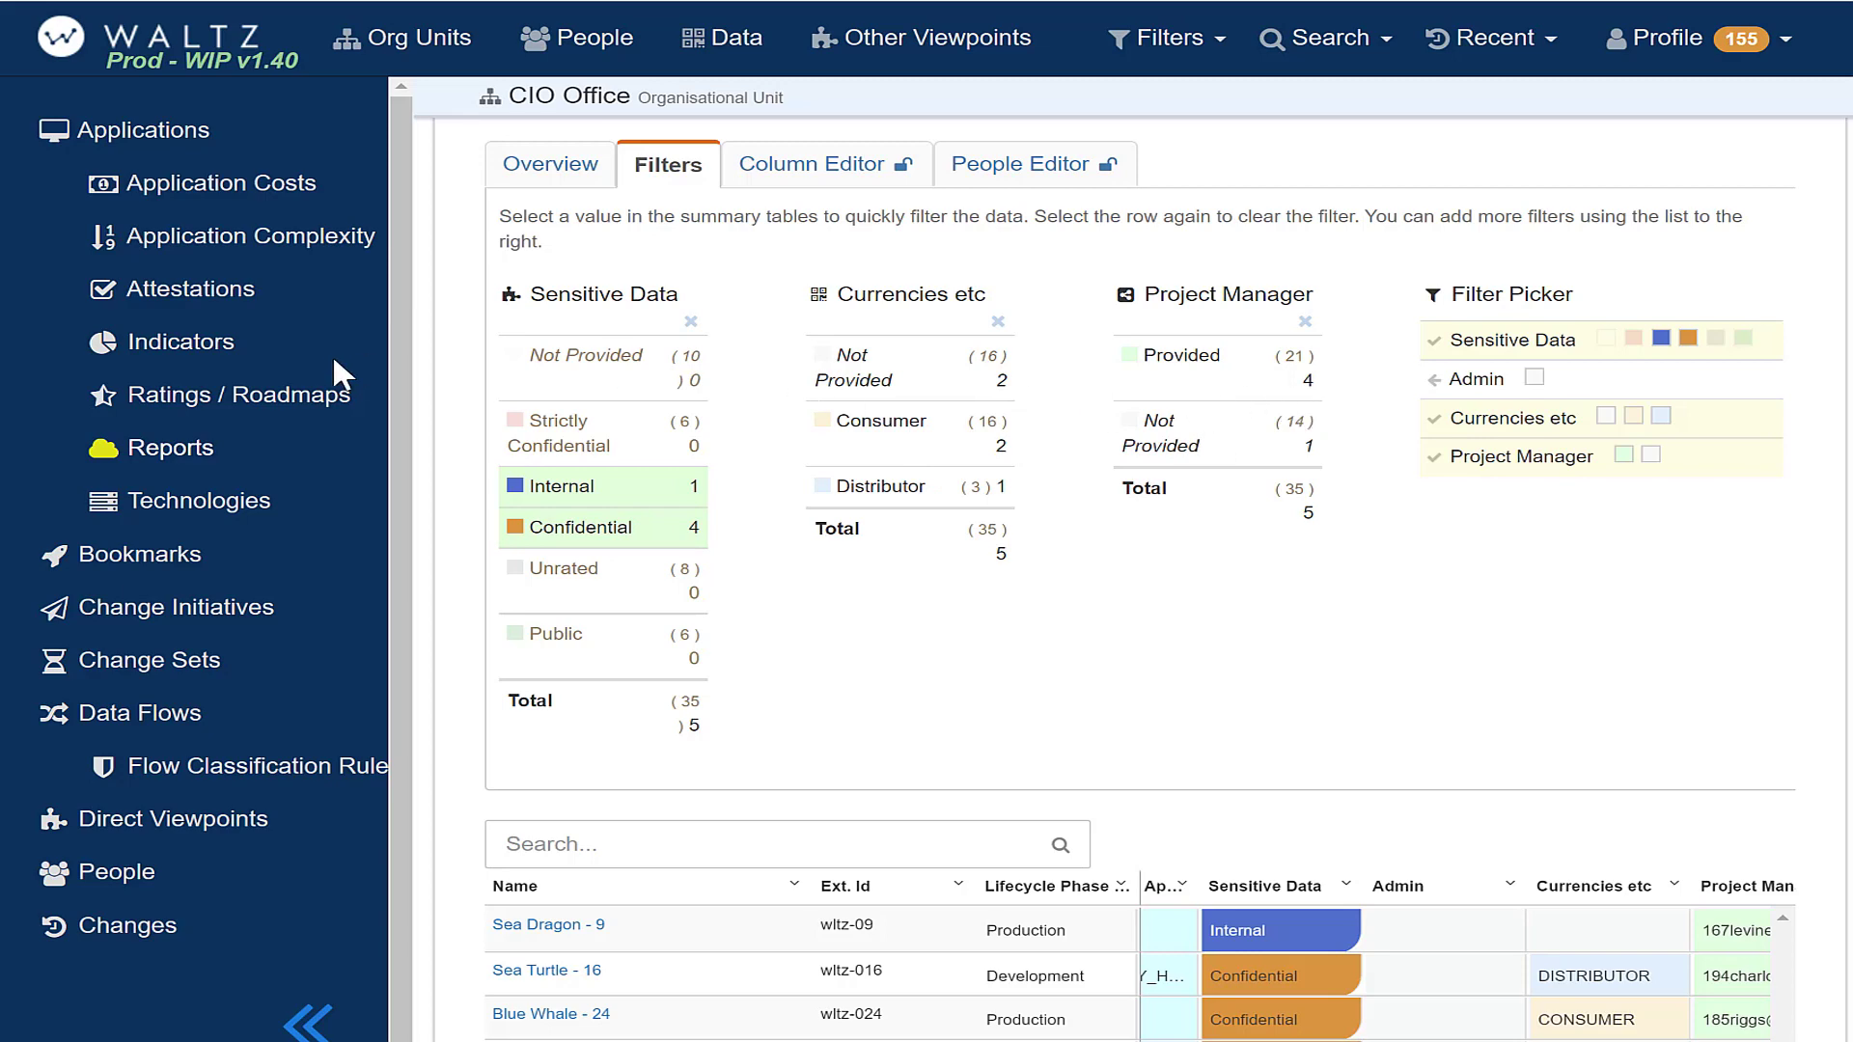
pyautogui.click(323, 1025)
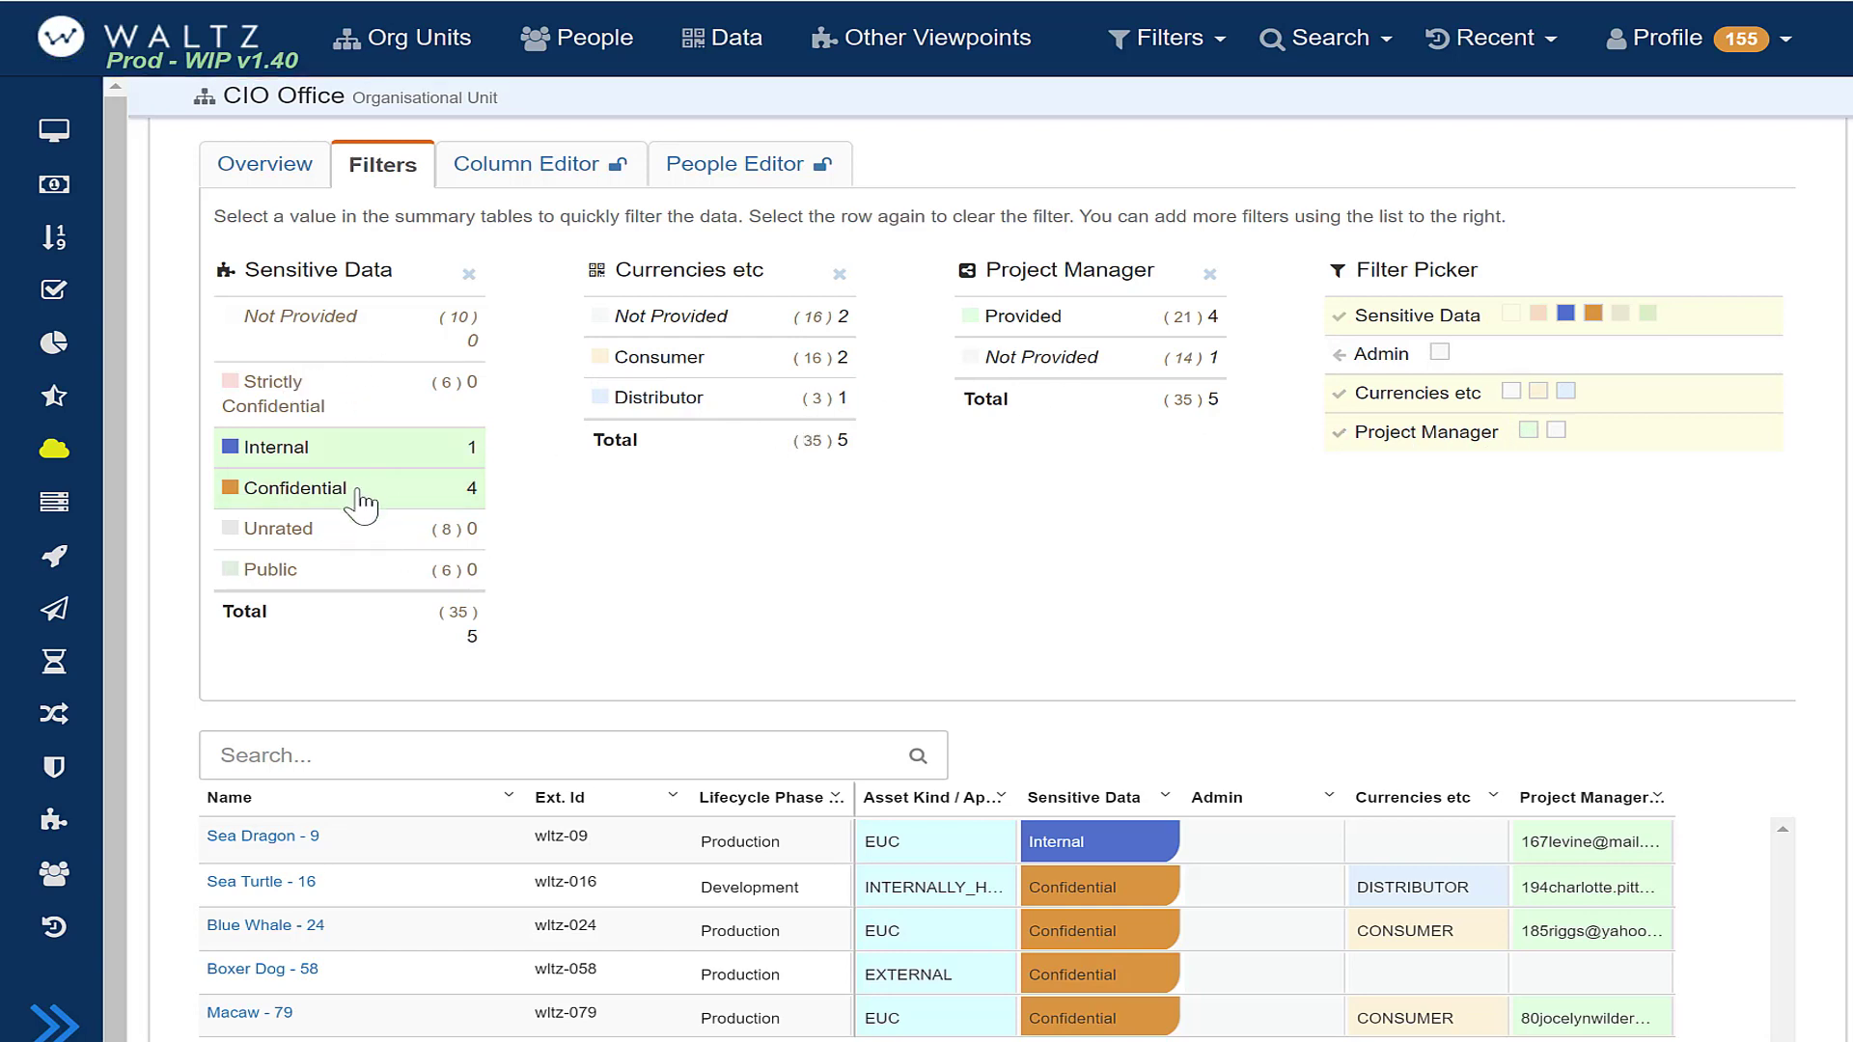
# Include the Unrated Sensitive Data rating in the filter and restrict Project Manager to Provided.
pyautogui.click(357, 533)
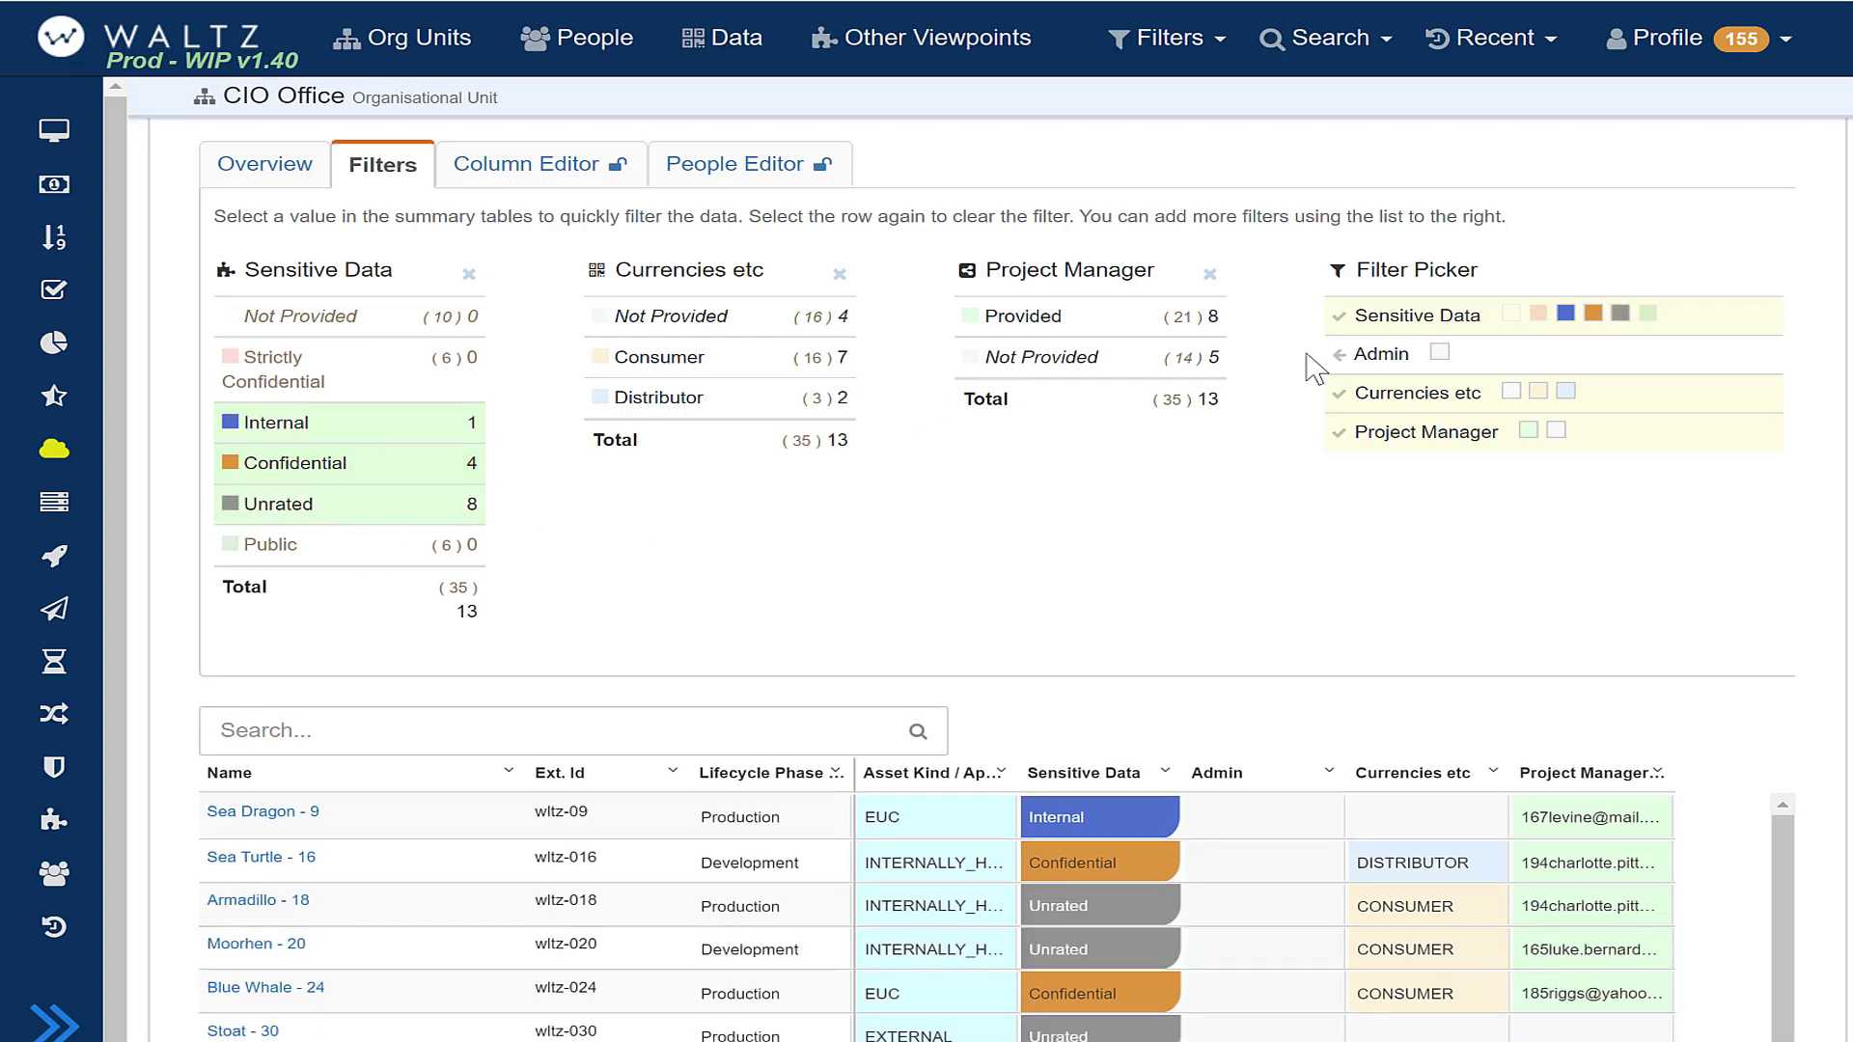
pyautogui.click(1067, 325)
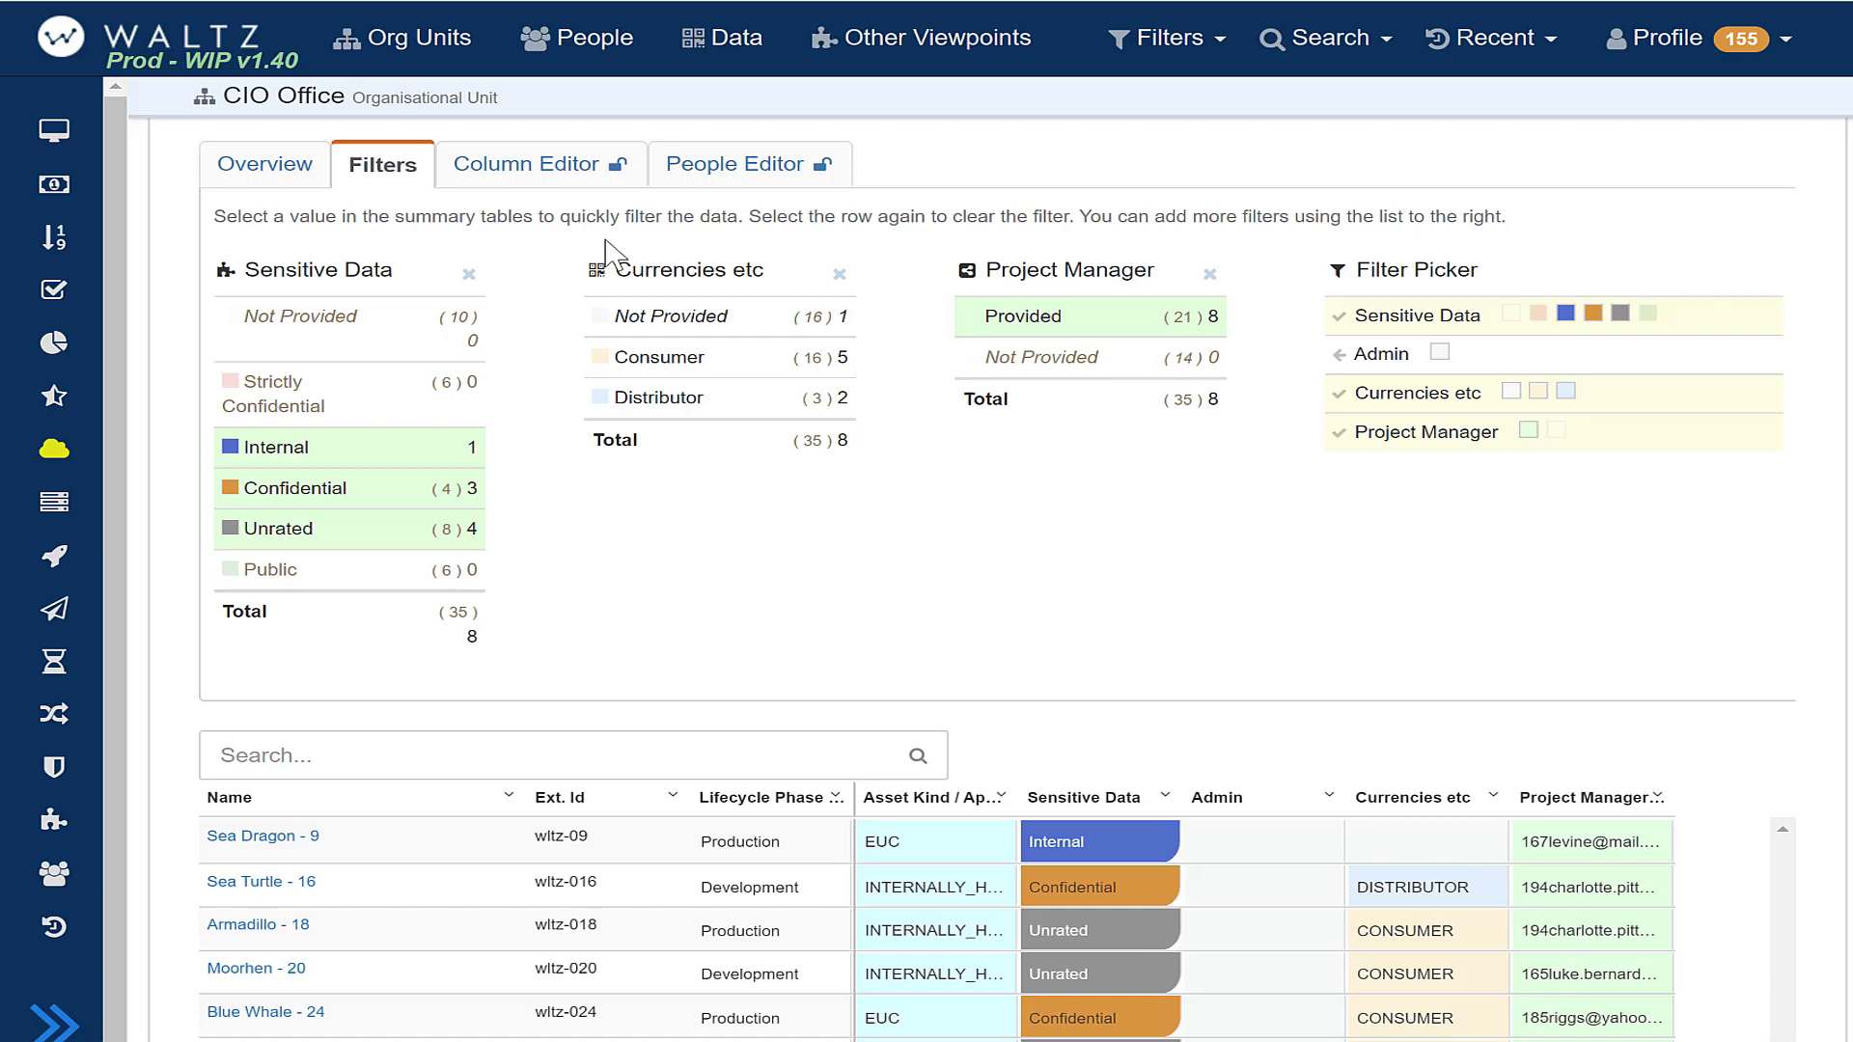
# Edit the Asset Kind / Application column of the report grid and set its usage kind to Summary.
pyautogui.click(540, 174)
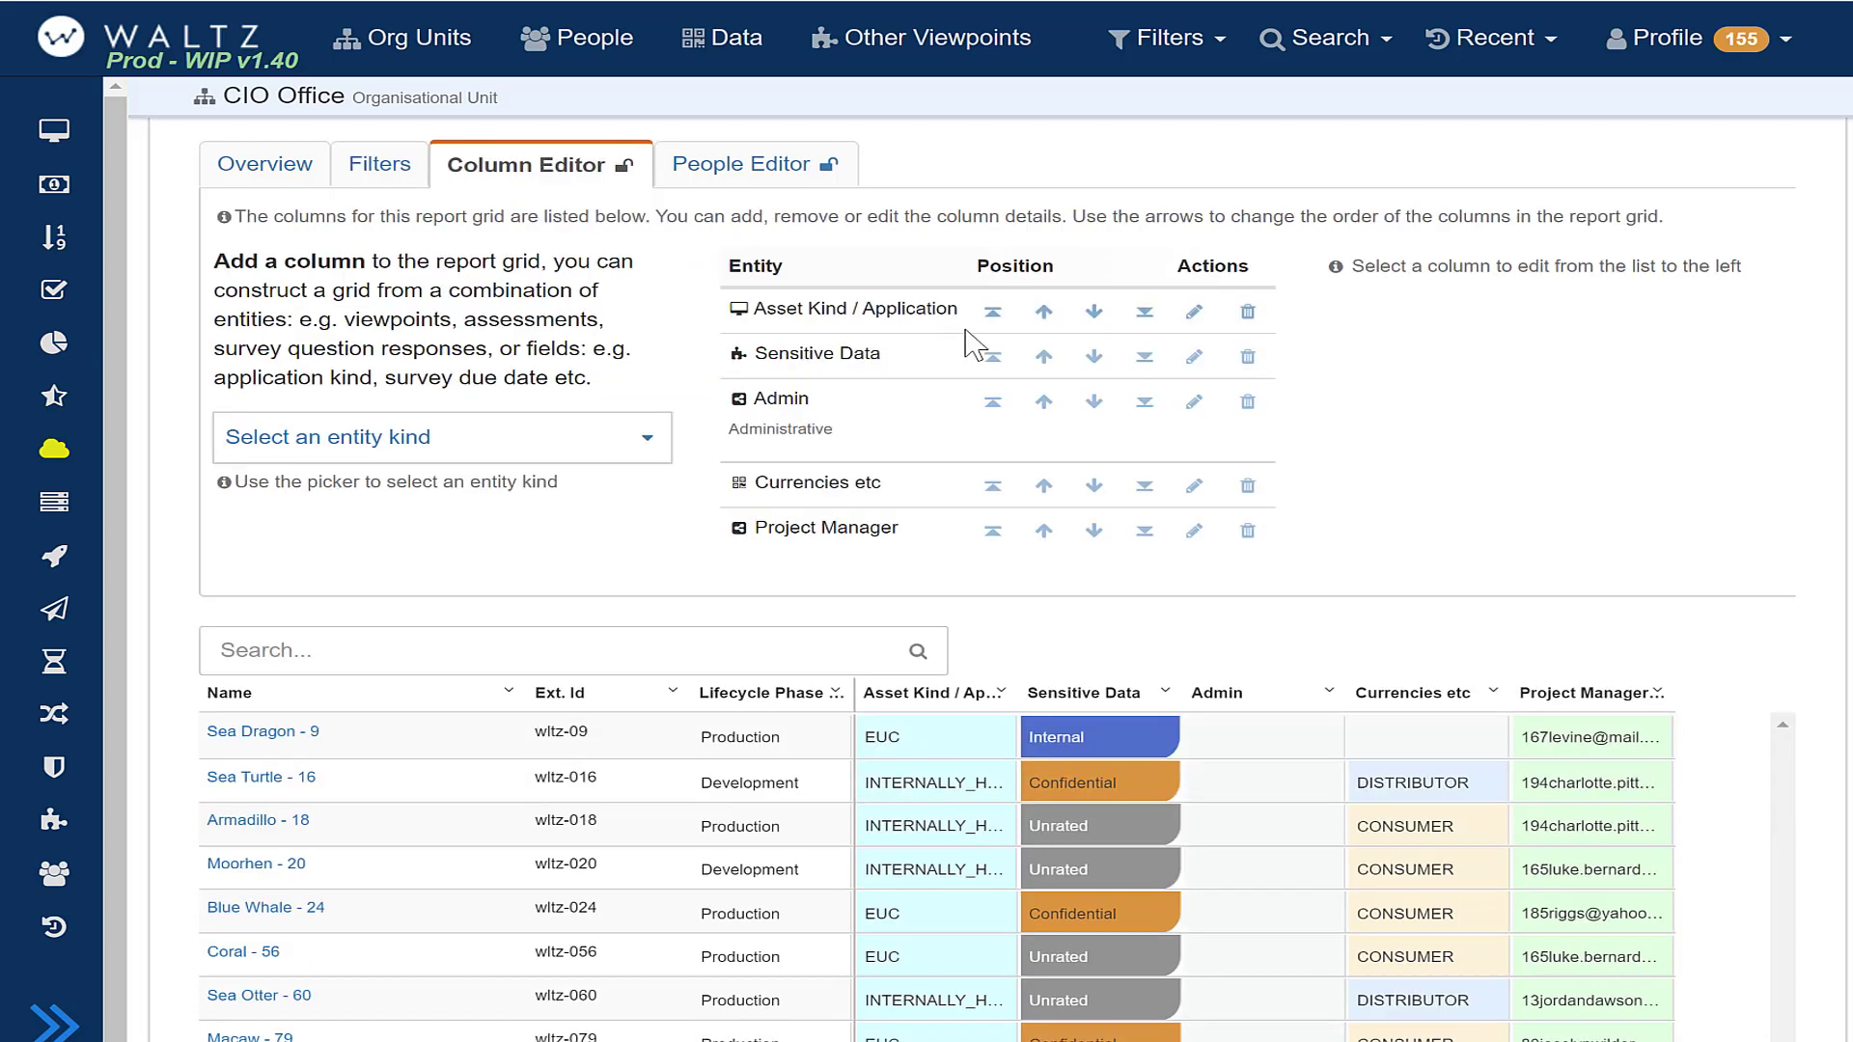
pyautogui.click(1194, 313)
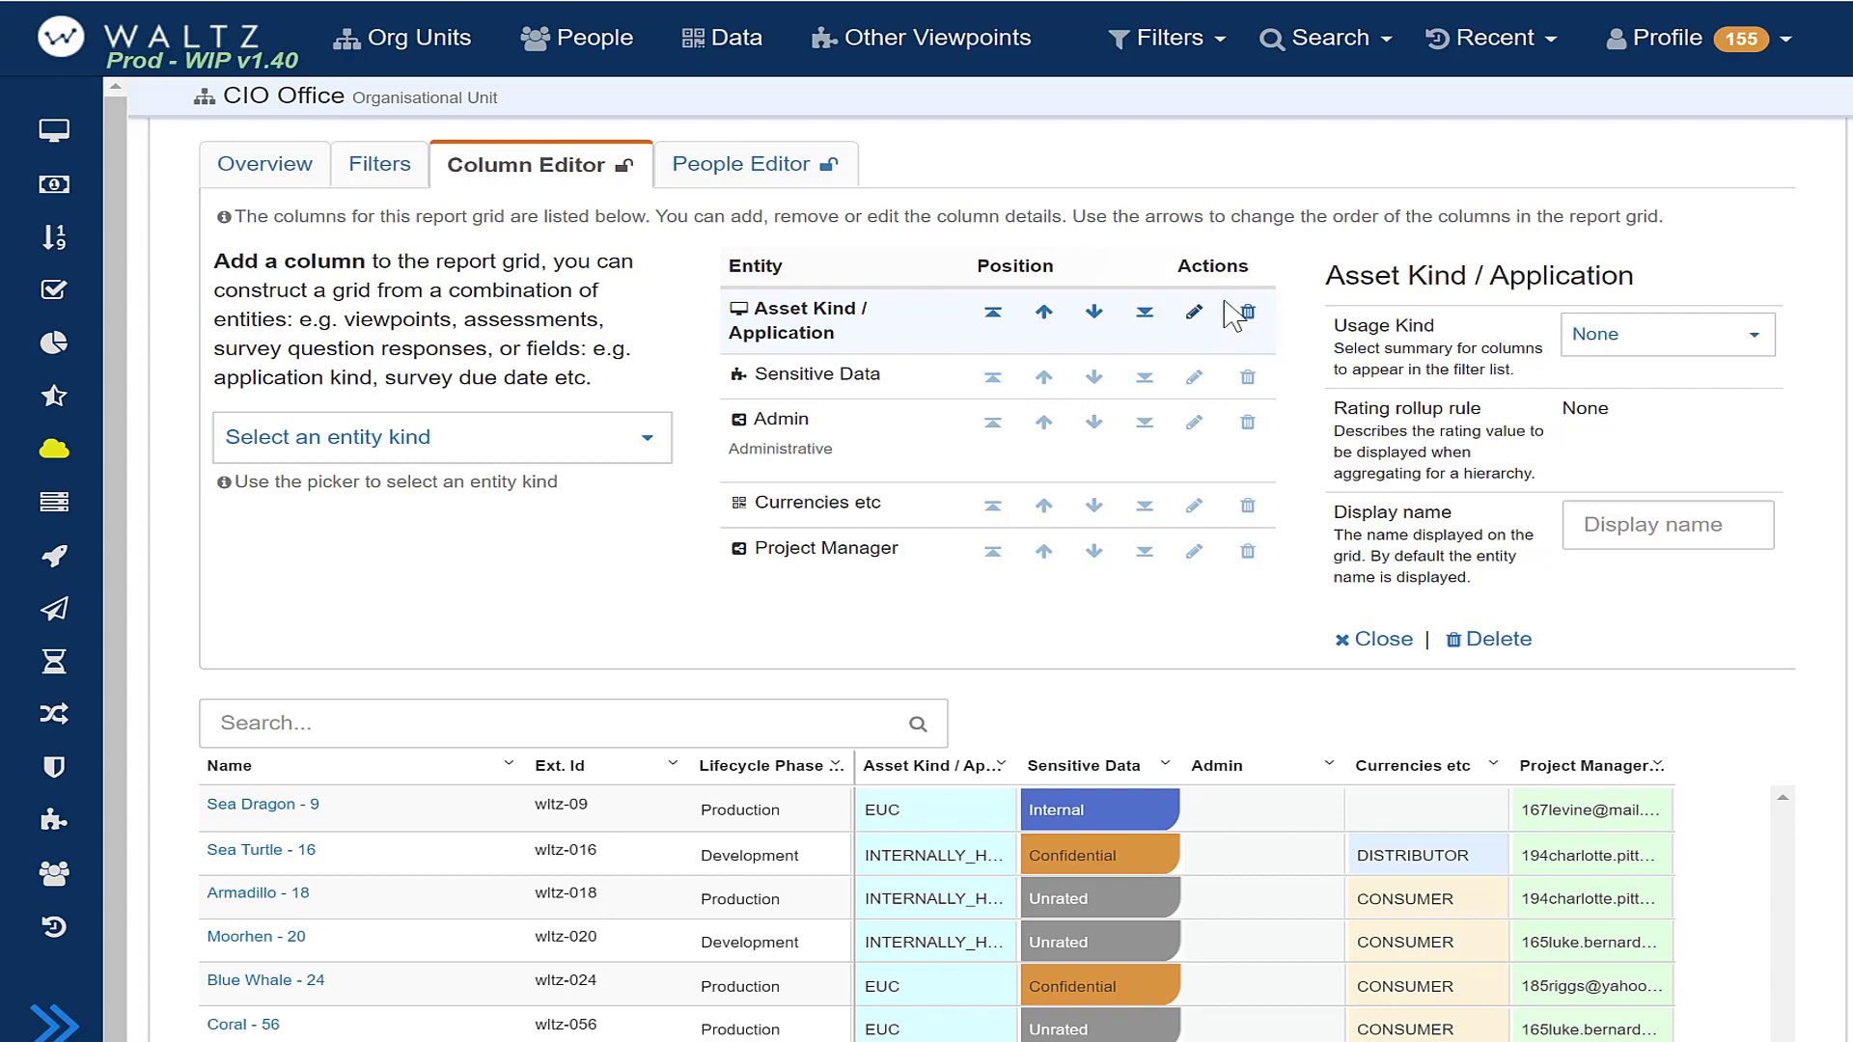
pyautogui.click(1656, 354)
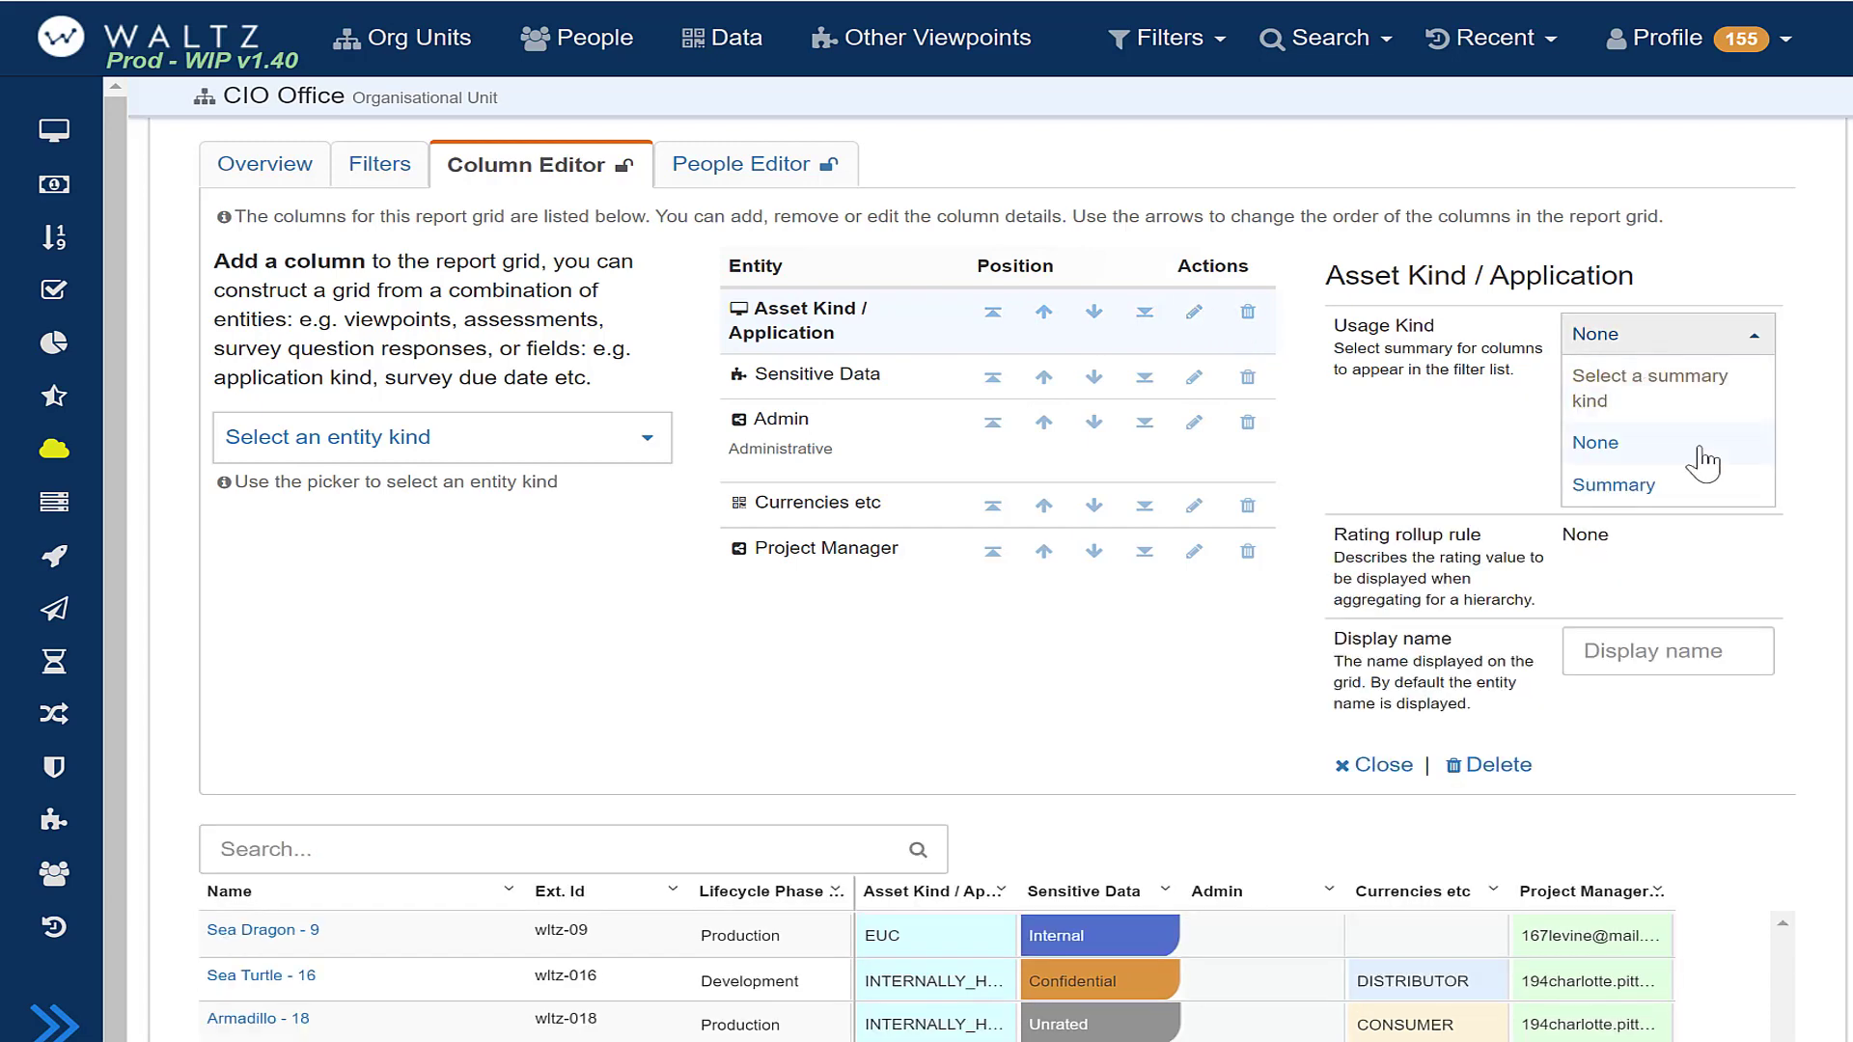
pyautogui.click(1632, 487)
pyautogui.click(319, 345)
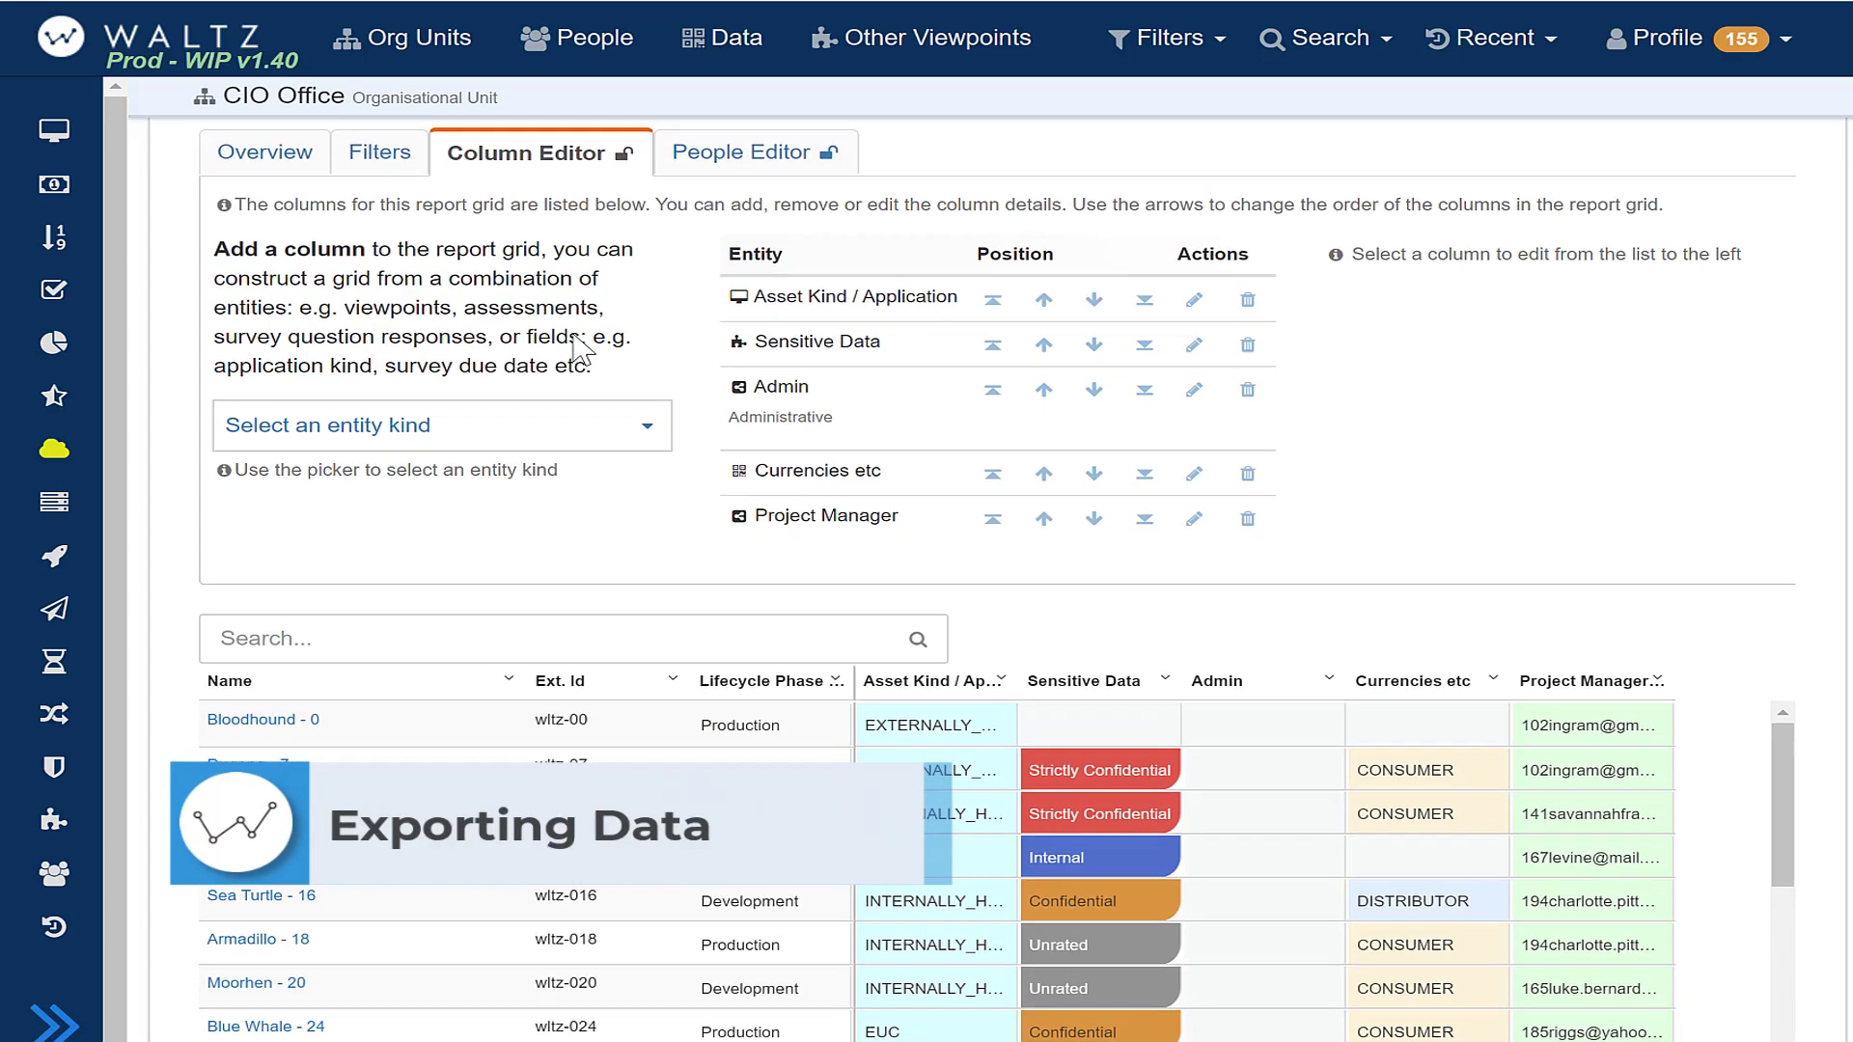
# Export the report grid as an xlsx file and open the downloaded spreadsheet.
pyautogui.scroll(-2, 579, 348)
pyautogui.scroll(-1, 573, 336)
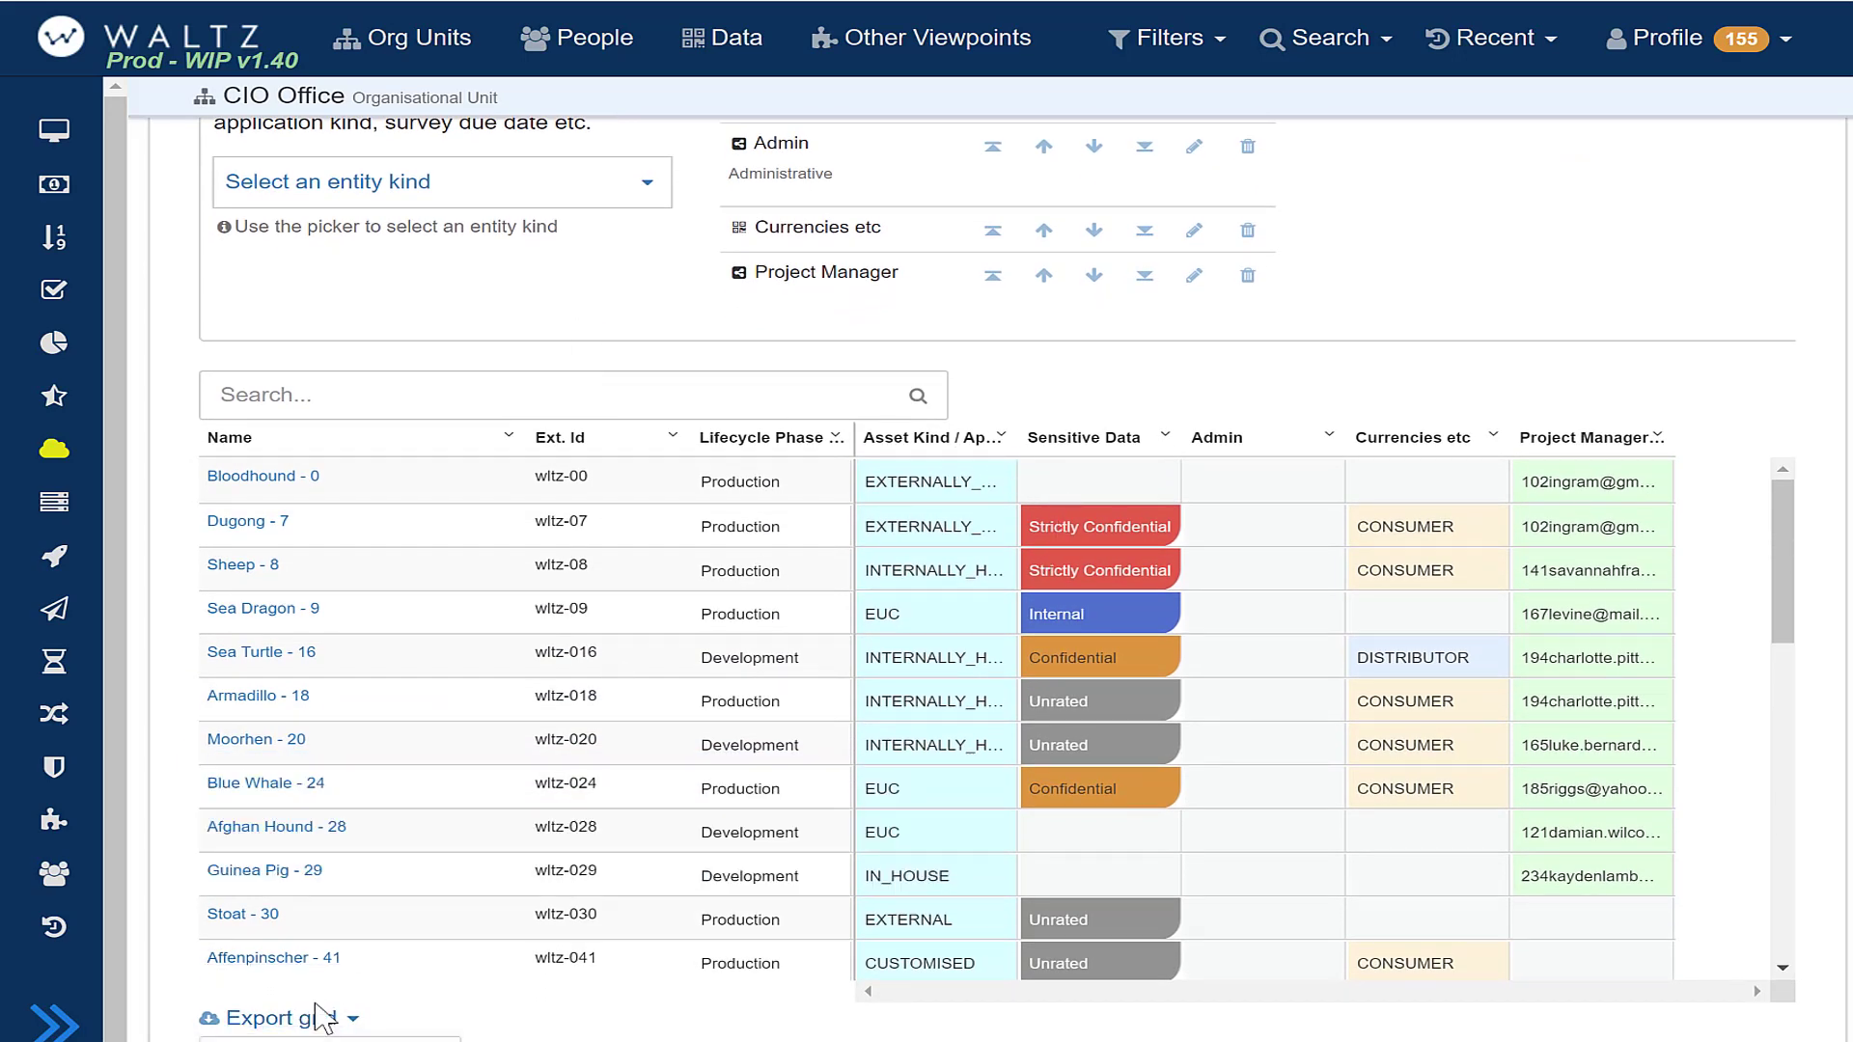
pyautogui.scroll(-2, 307, 1025)
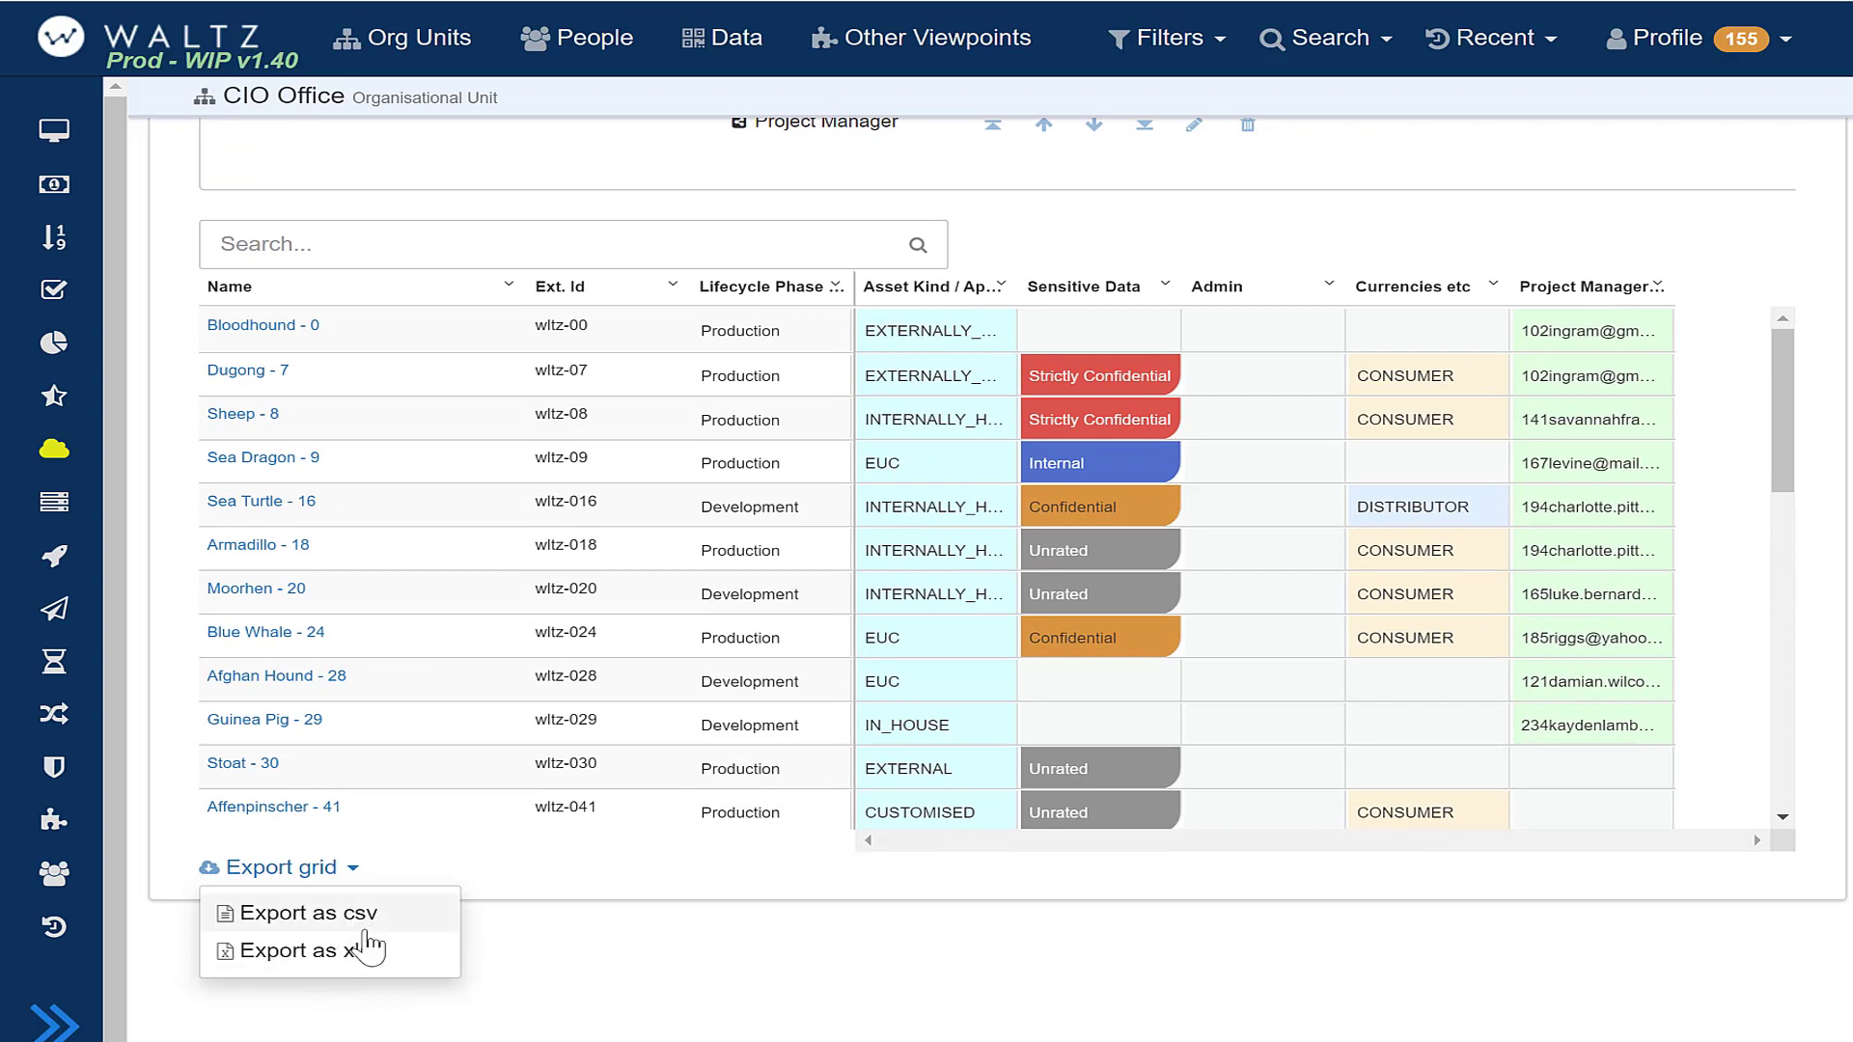
pyautogui.click(378, 955)
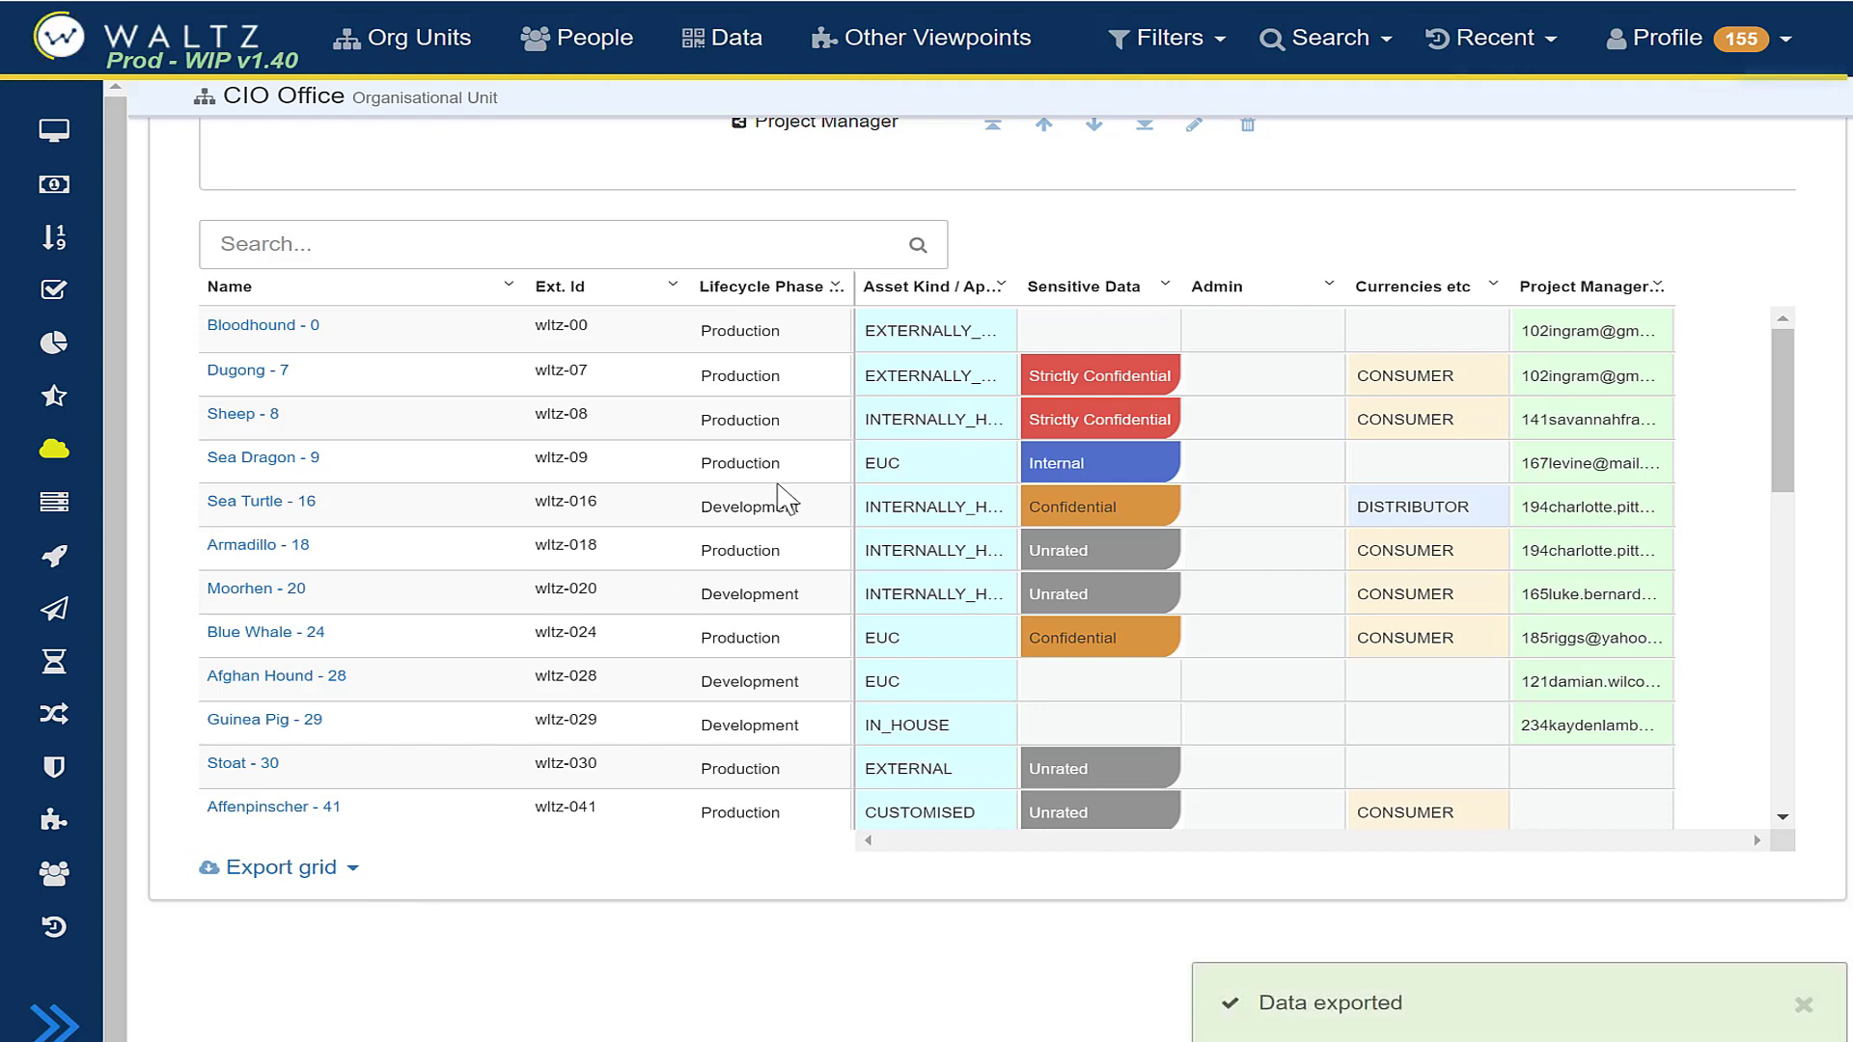
pyautogui.click(198, 998)
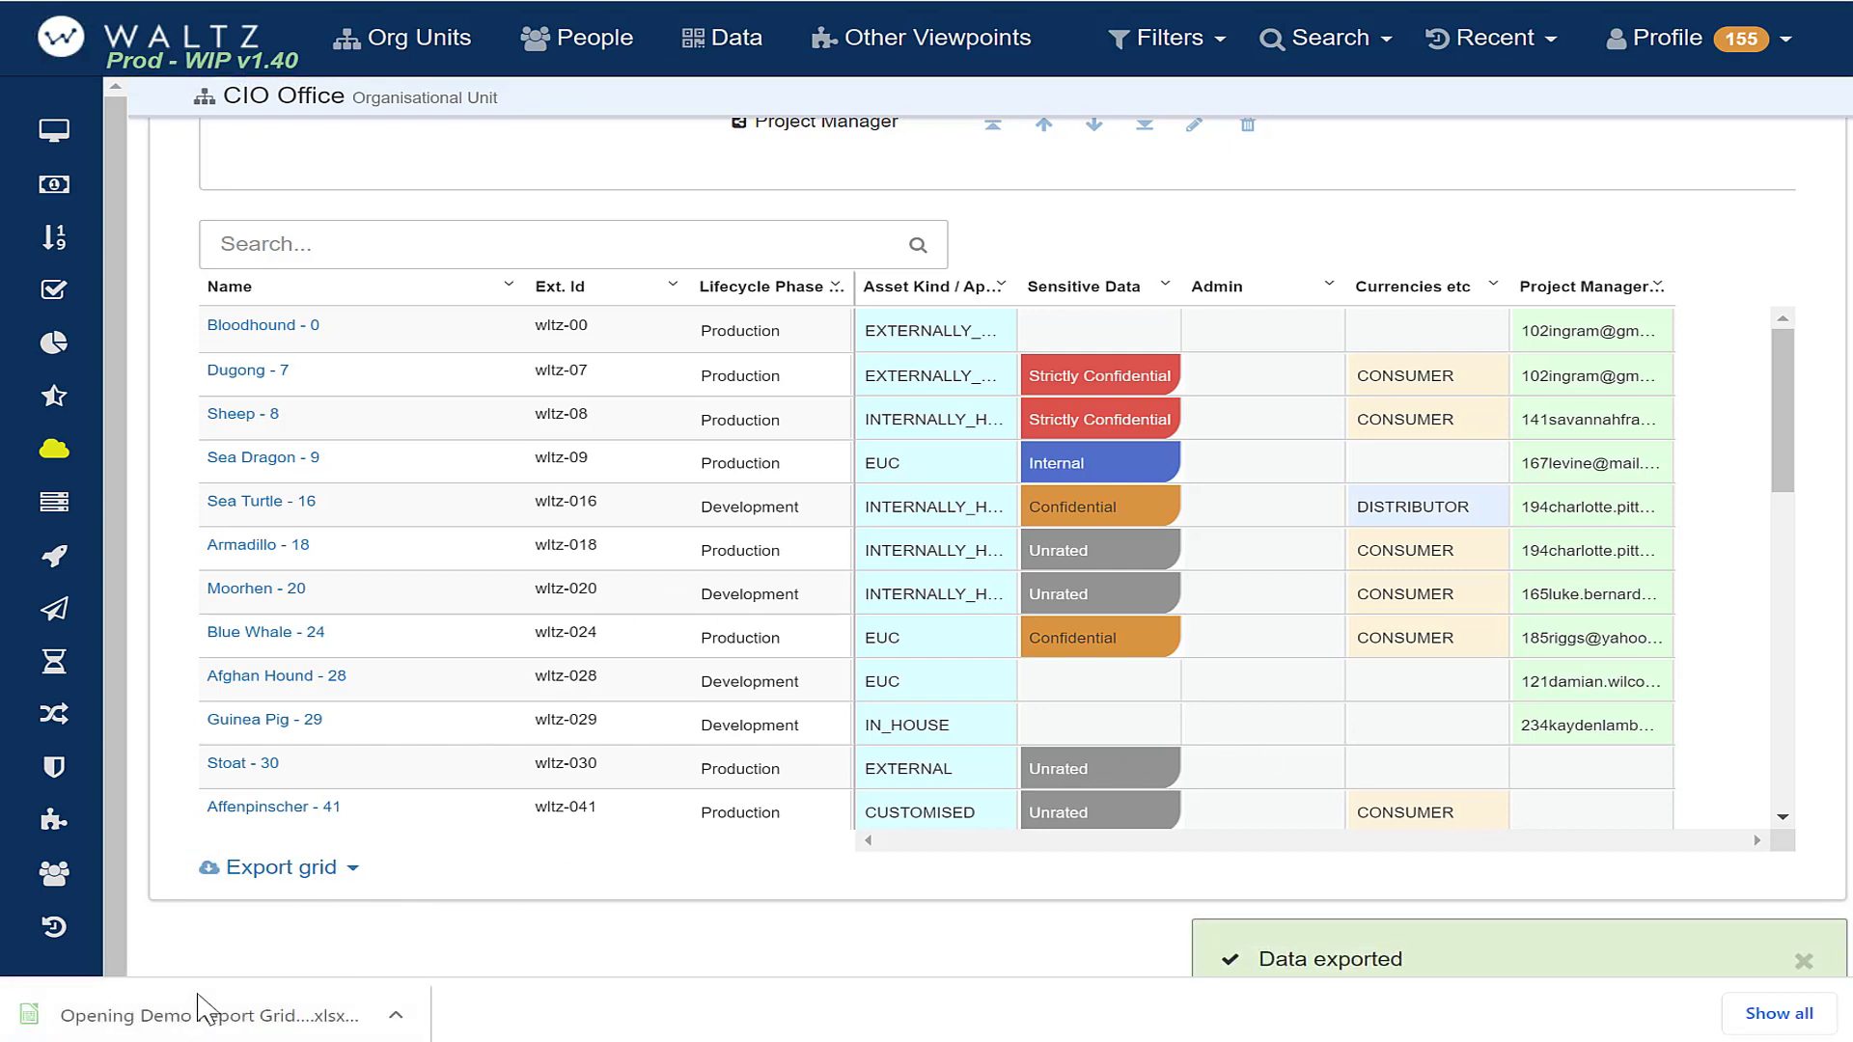